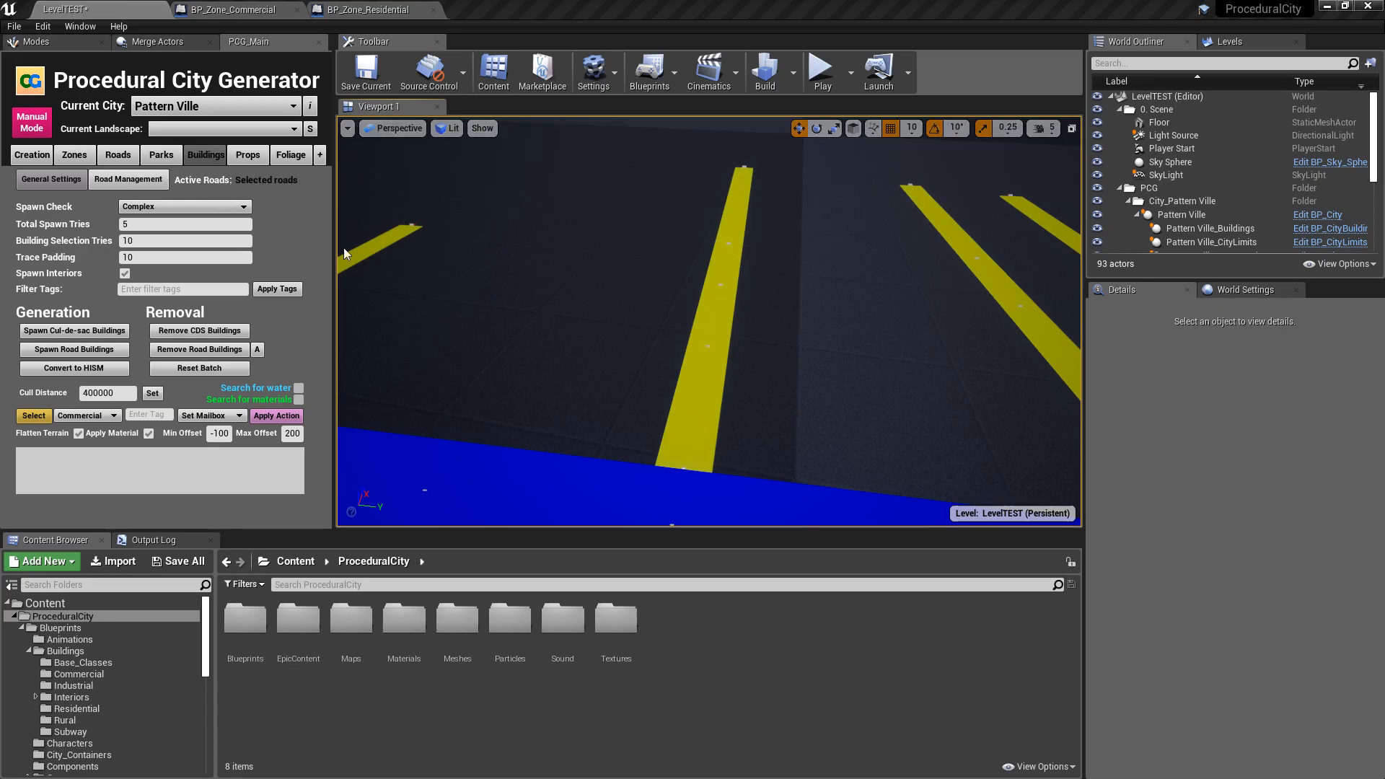
- Spawn buildings along the selected road and look over the houses and gas station on both sides
mouse_move(202, 369)
left_click(89, 352)
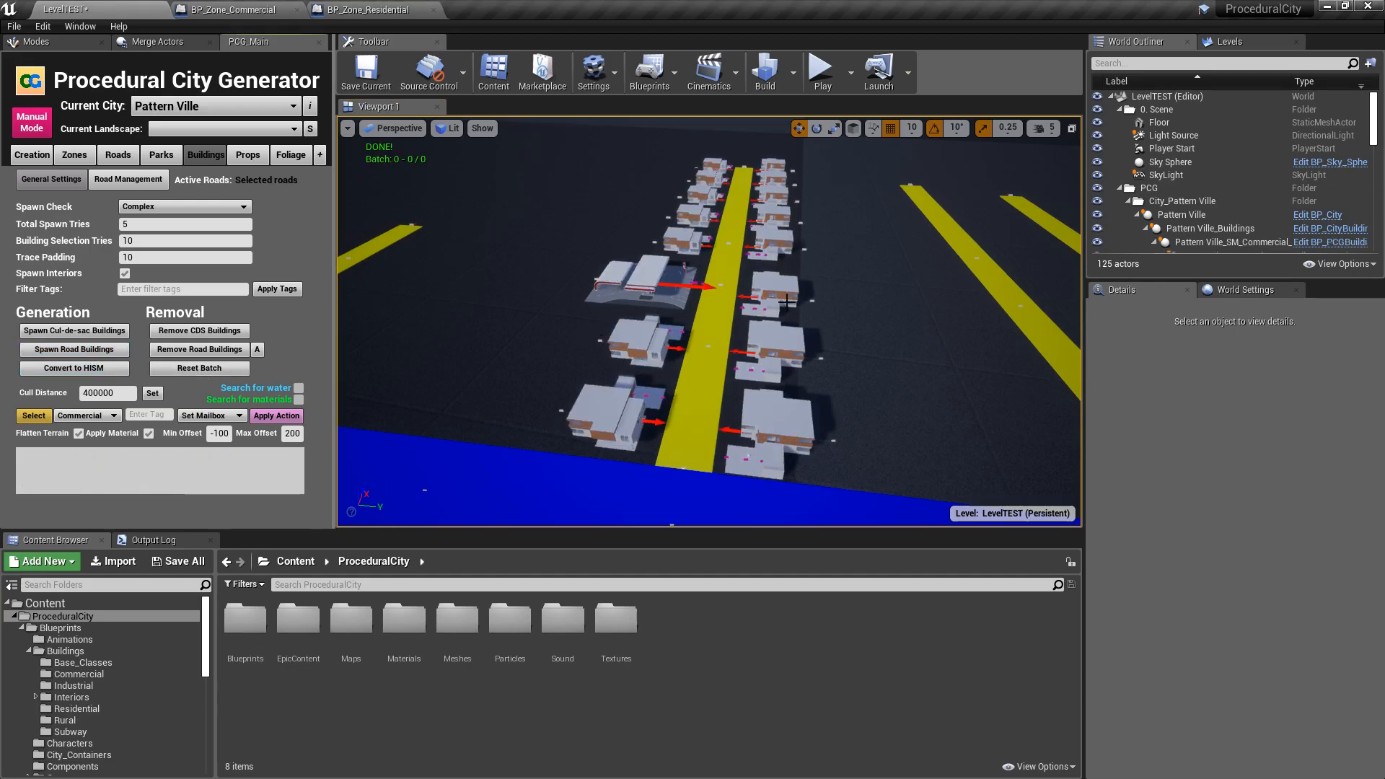
mouse_move(562, 279)
right_mouse_down()
mouse_move(808, 314)
mouse_move(569, 266)
right_mouse_up()
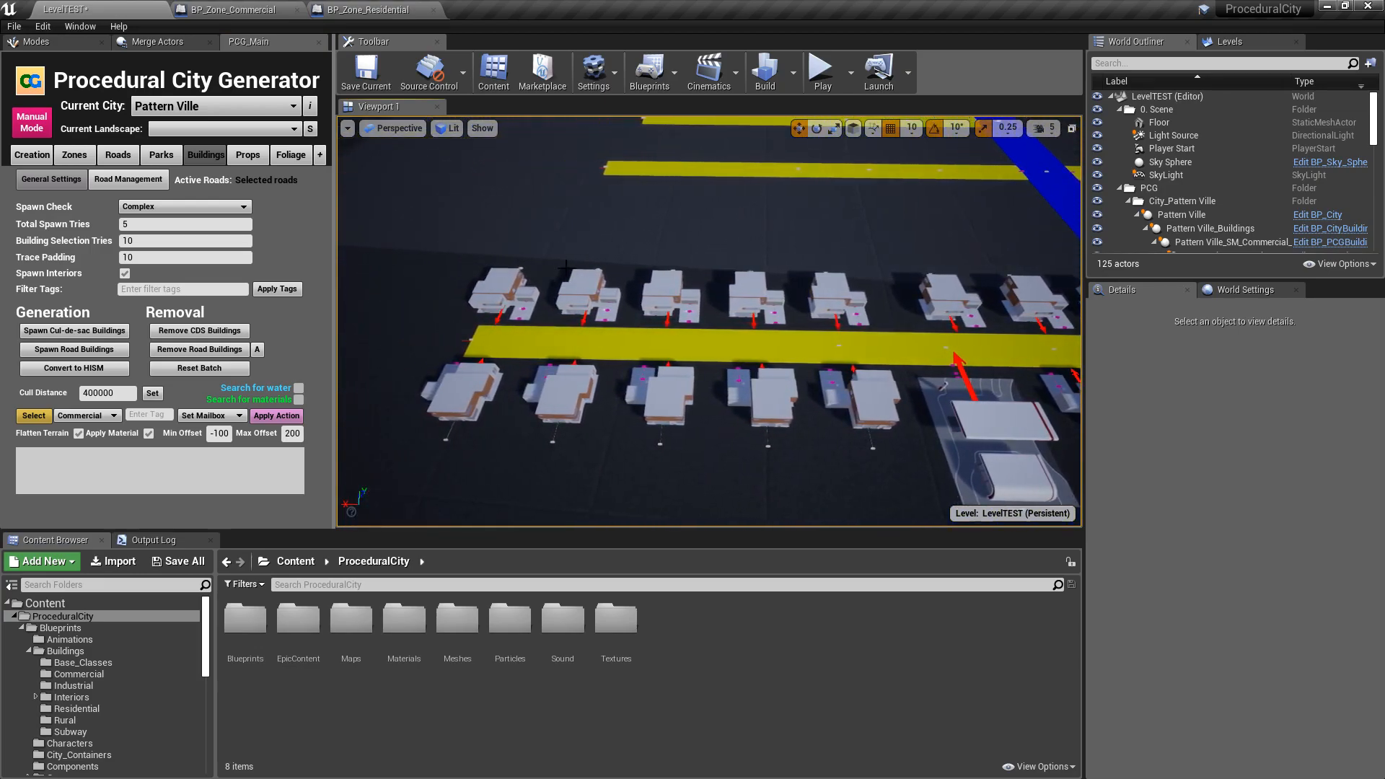
key("d")
right_click_drag(879, 289, 866, 291)
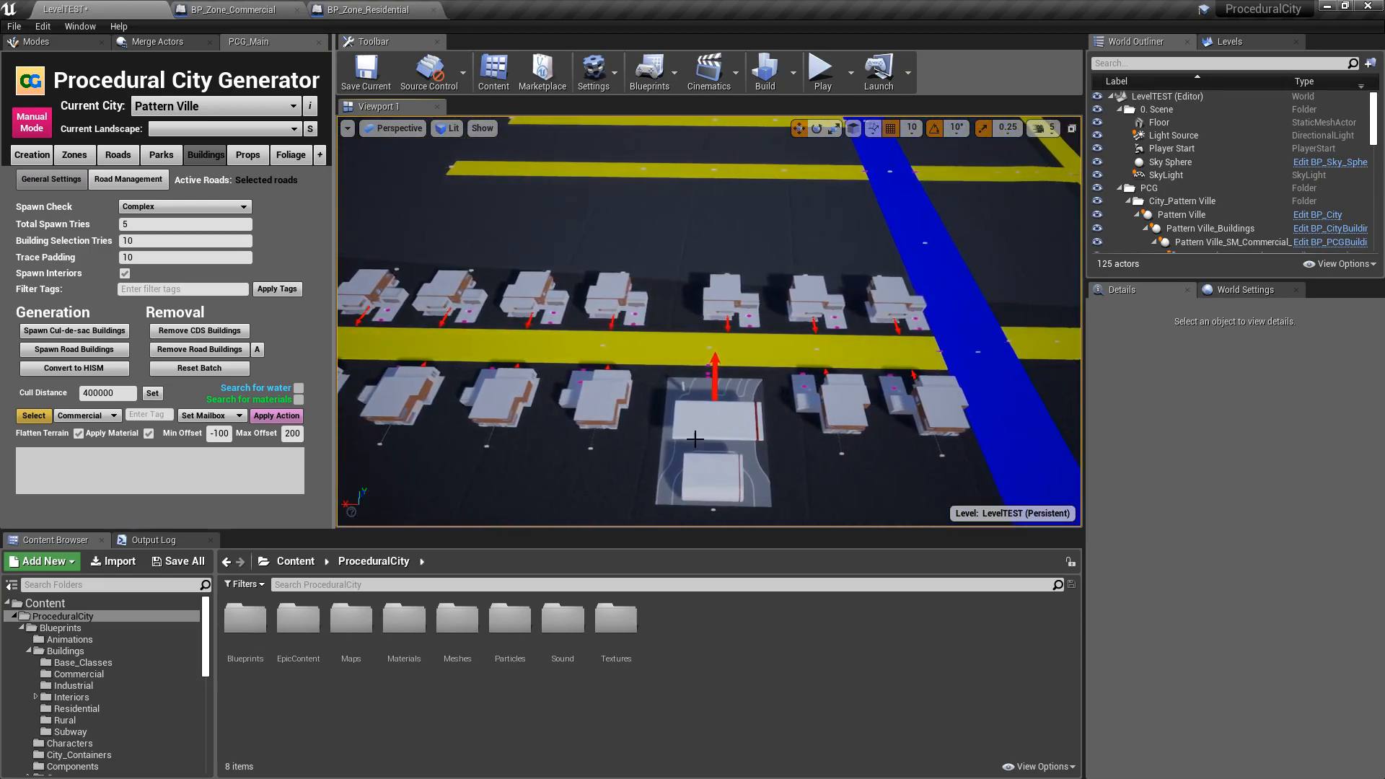
key("d")
right_click_drag(720, 350, 487, 343)
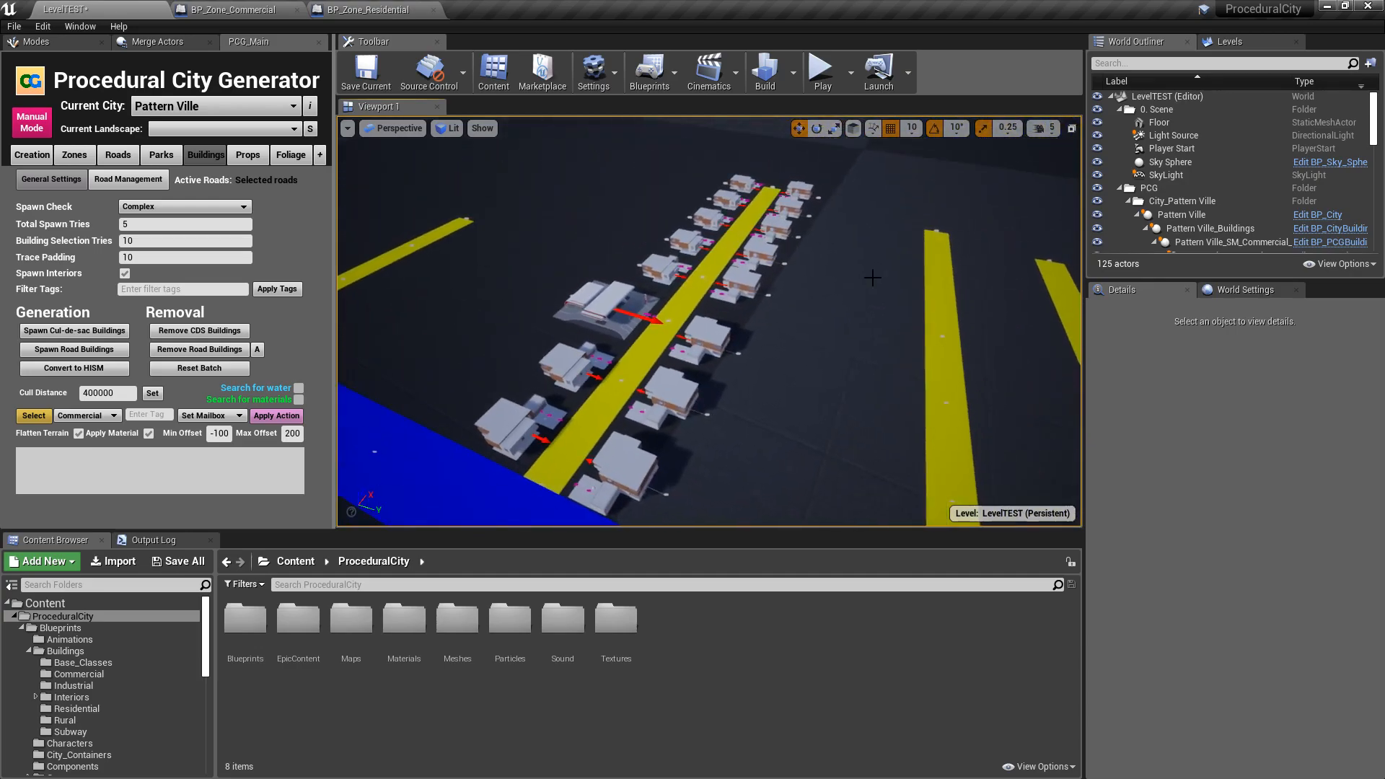
- Clear the spawned road buildings, spawn a fresh set, and view the arrangement from the road's end
left_click(199, 349)
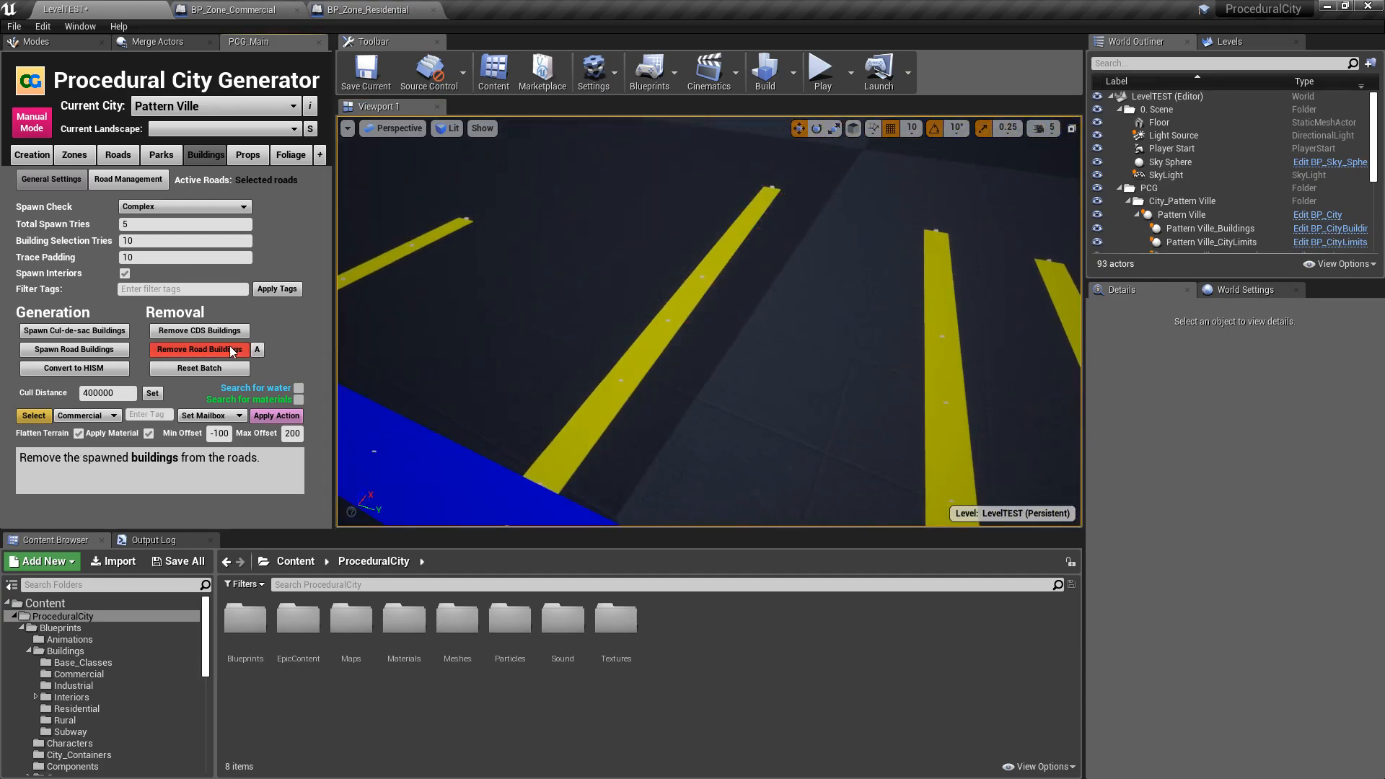
left_click(96, 358)
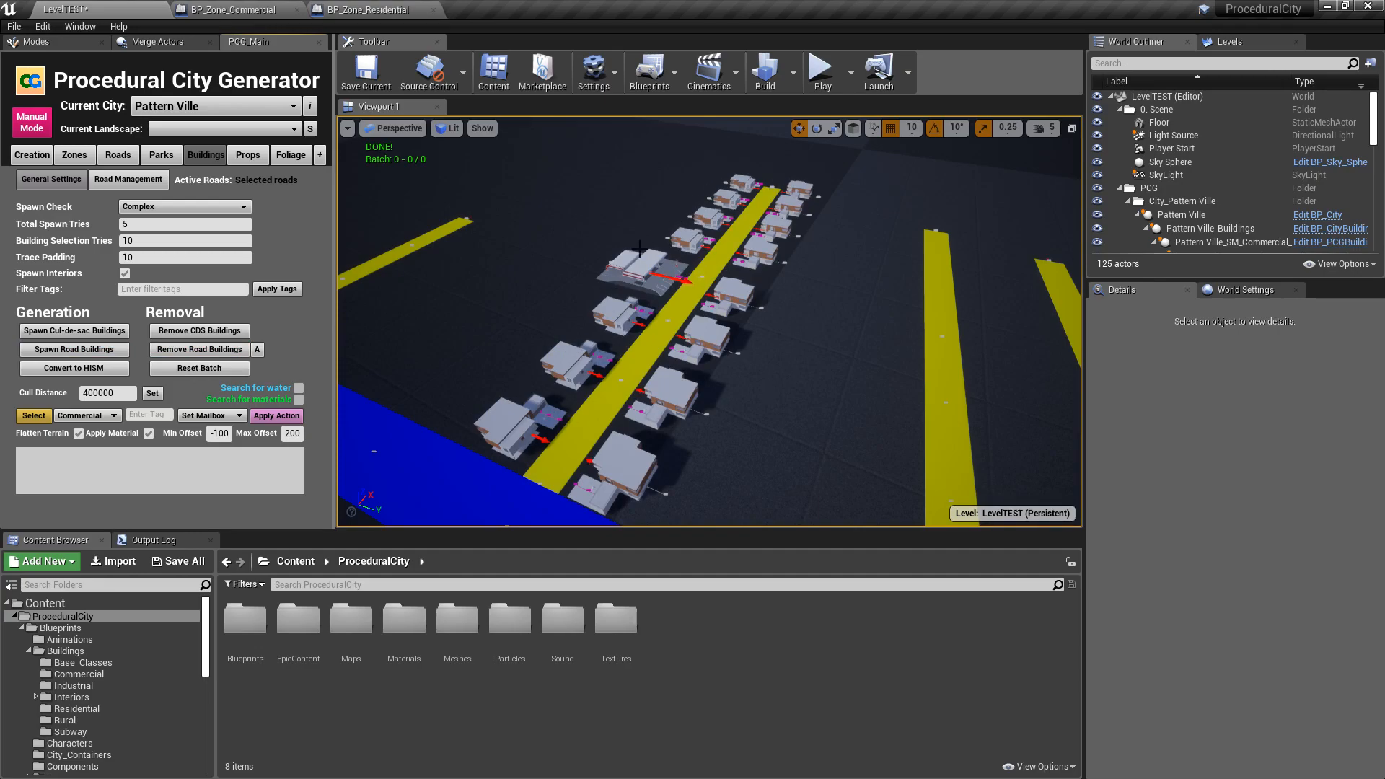
right_click_drag(803, 326, 755, 329)
key("a")
key("w")
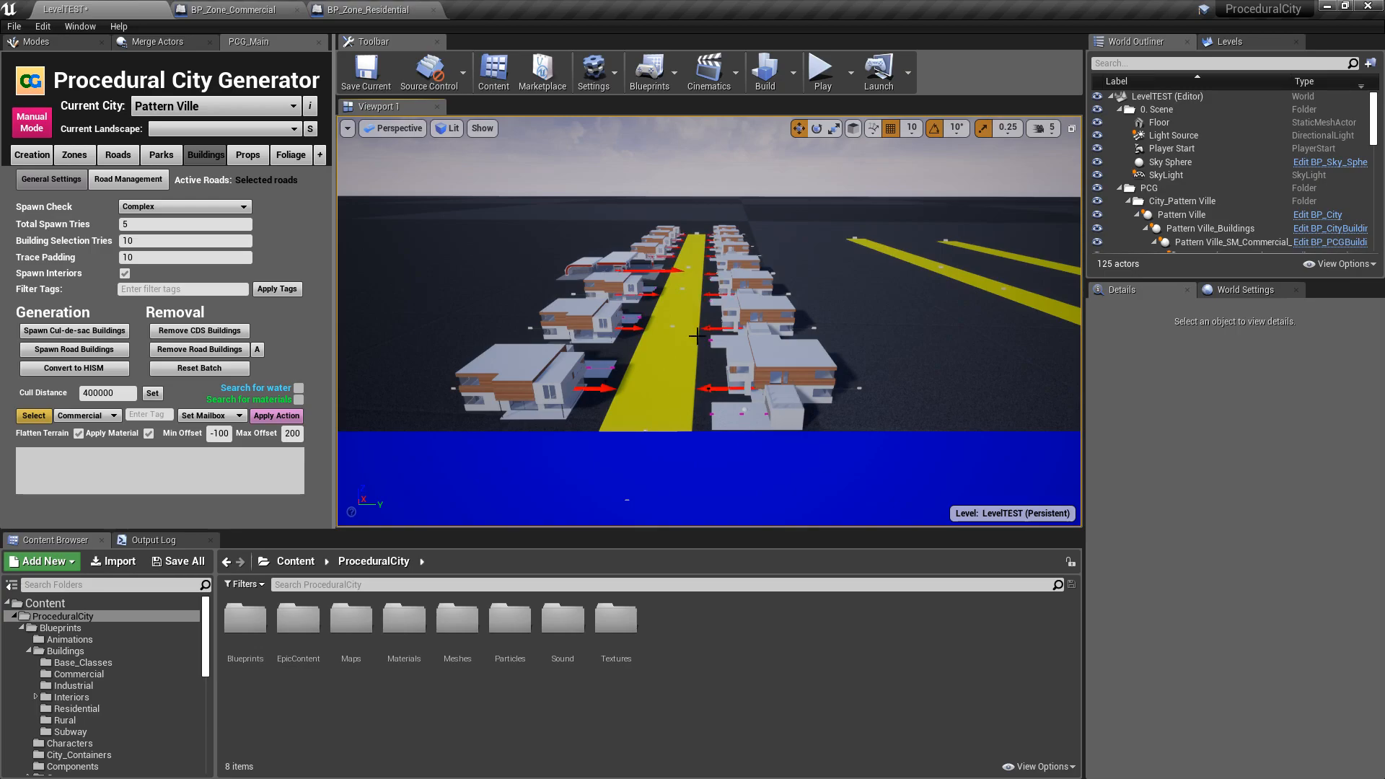
right_click_drag(710, 322, 886, 277)
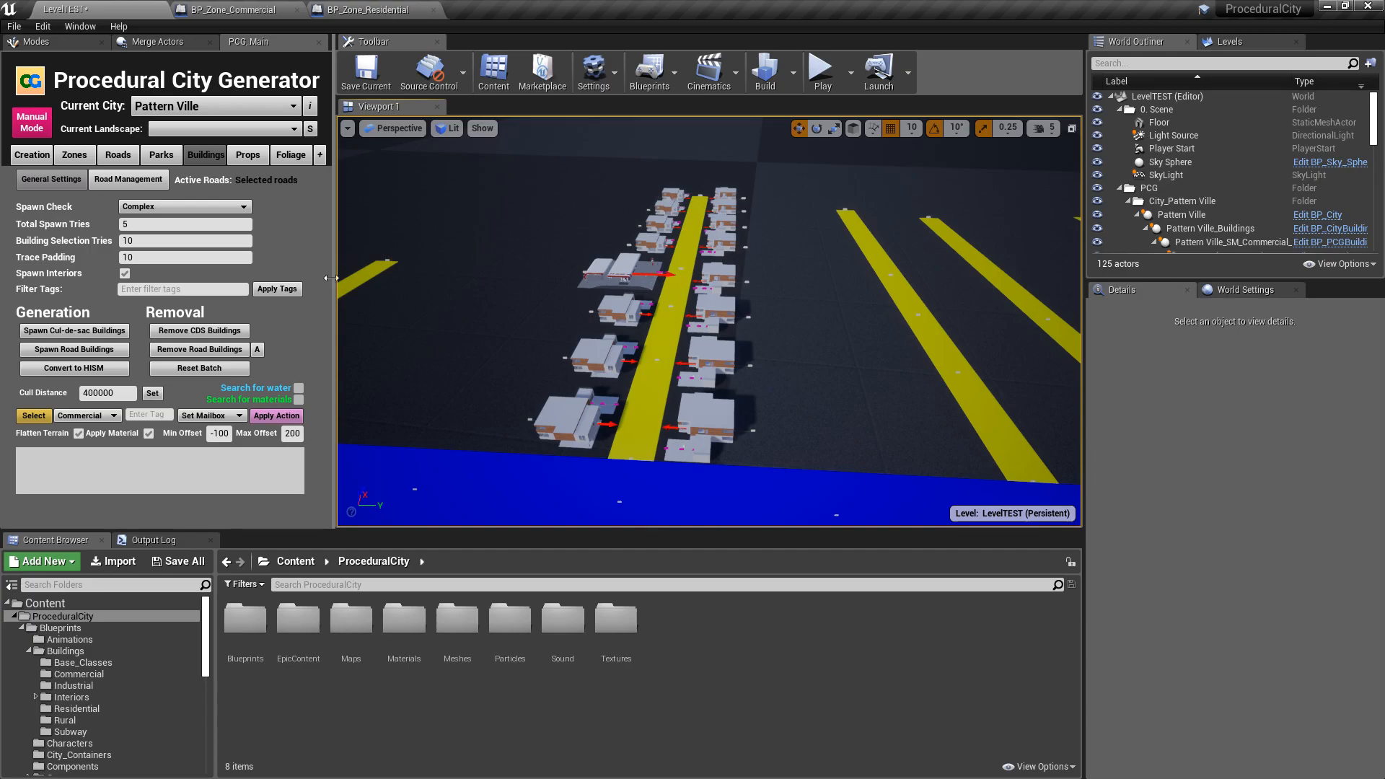
- Remove all road buildings and select the Pattern Ville_Zone_Residential actor
left_click(200, 349)
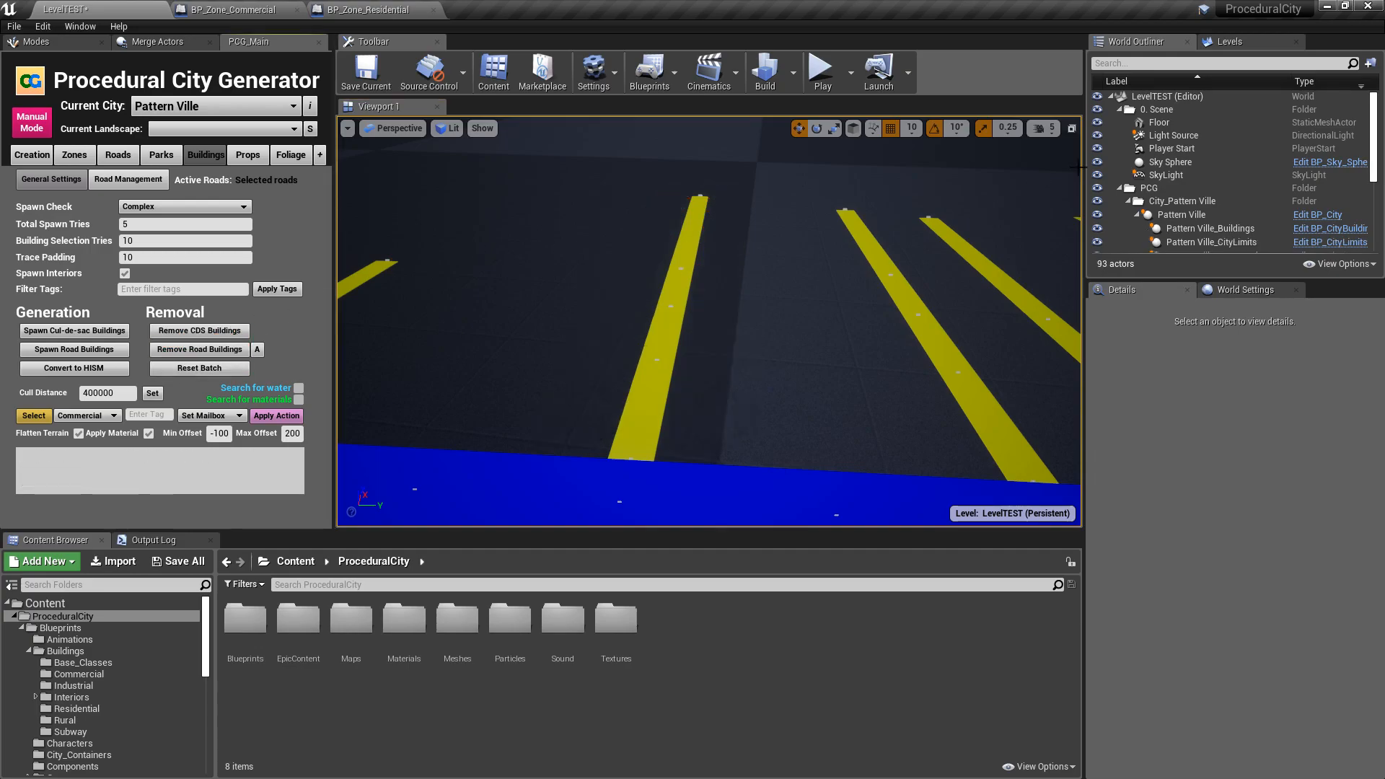
left_click(1119, 109)
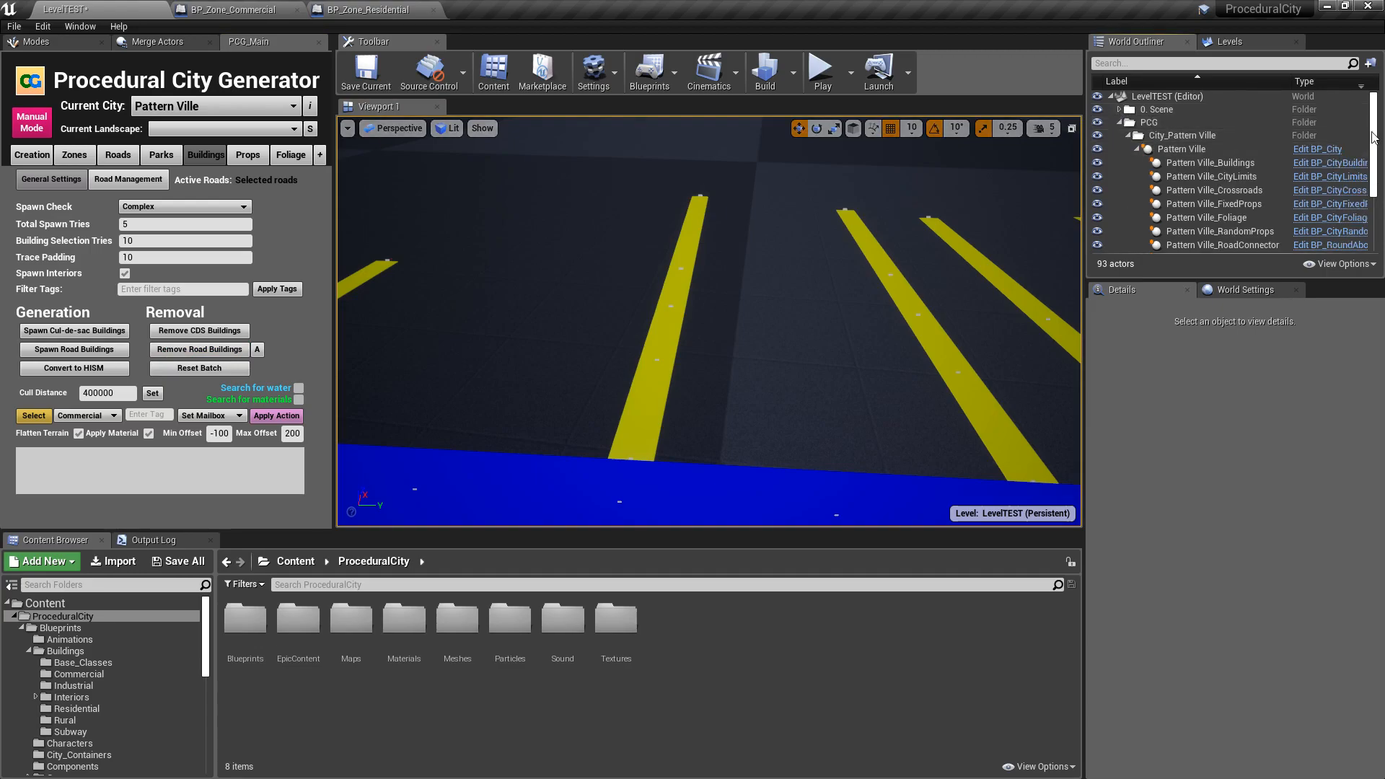
scroll(1371, 159, "down", 3)
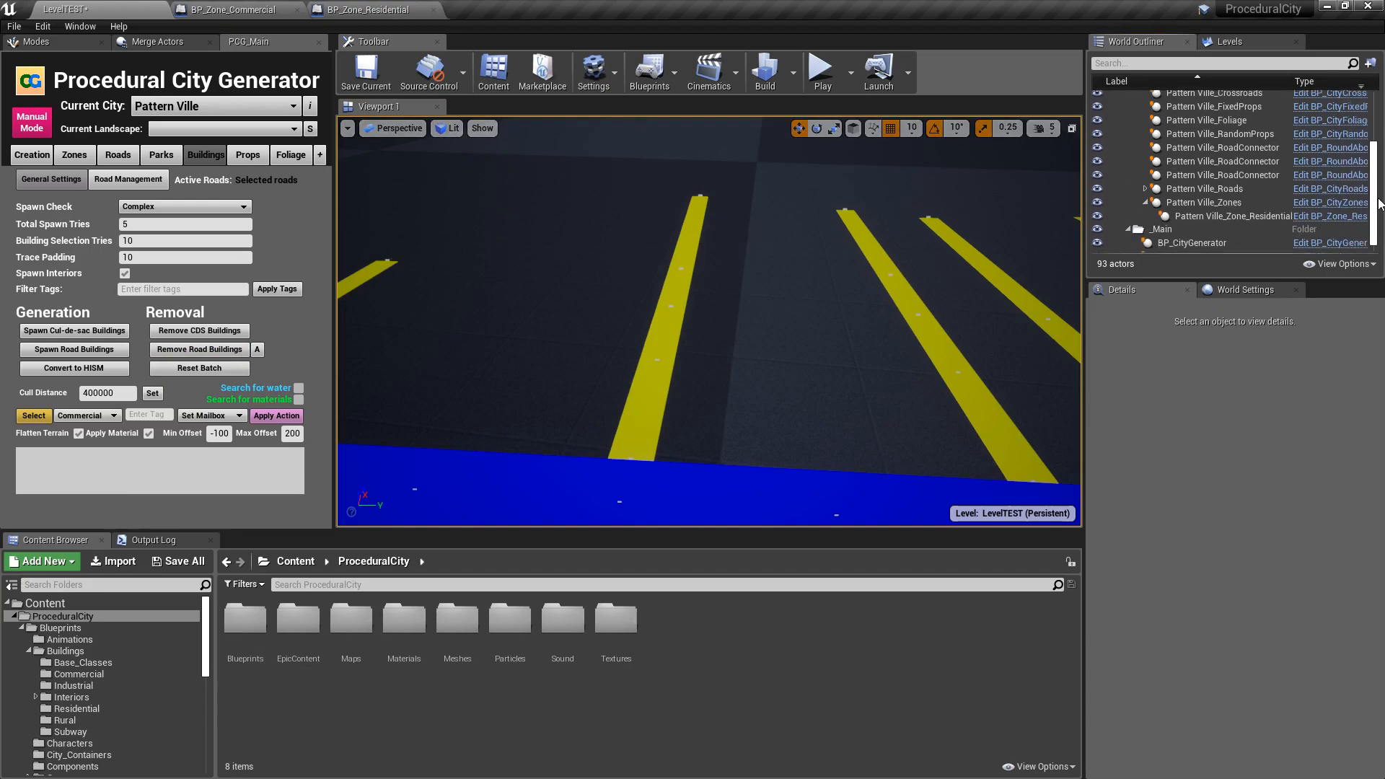
left_click(1222, 205)
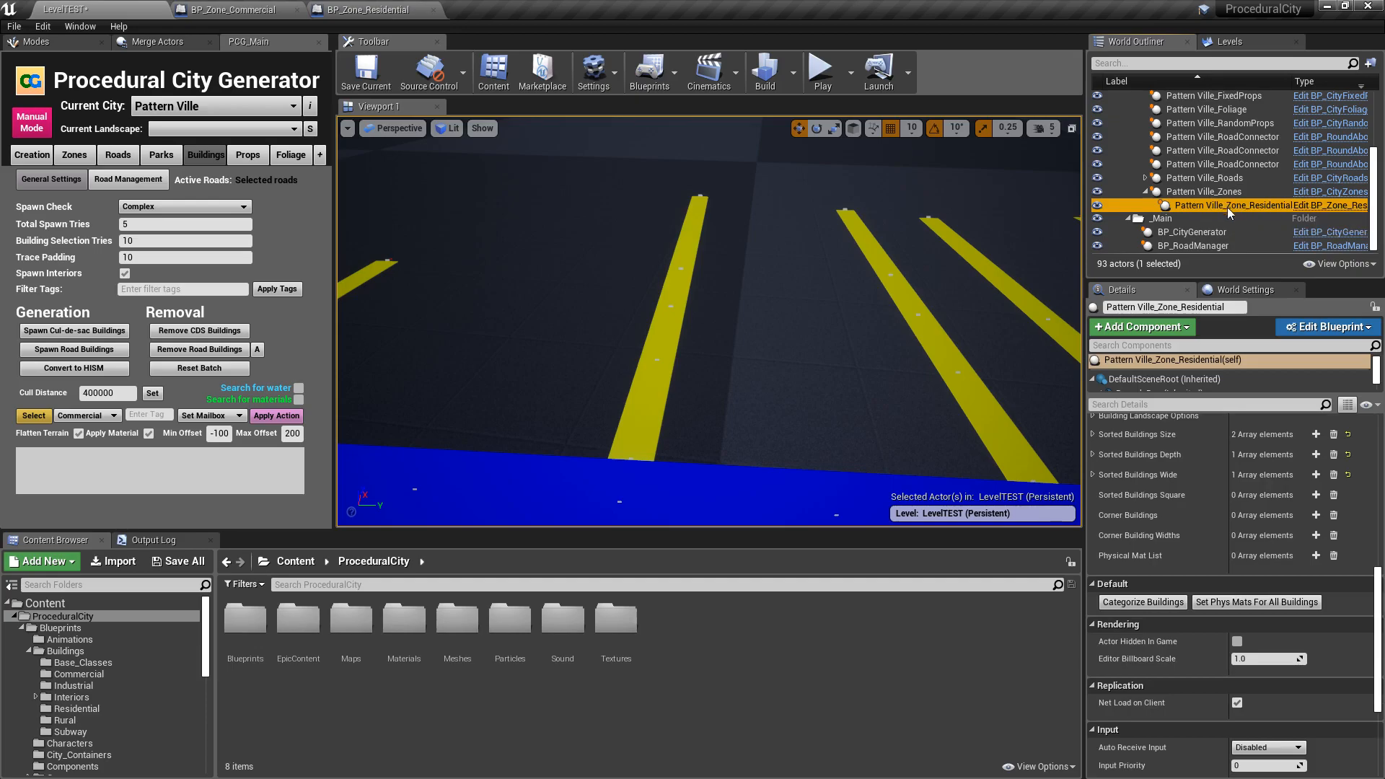
- Expand the gas station entry, index 1, in the residential zone's Building Details and review its spawn settings
scroll(1119, 552, "up", 10)
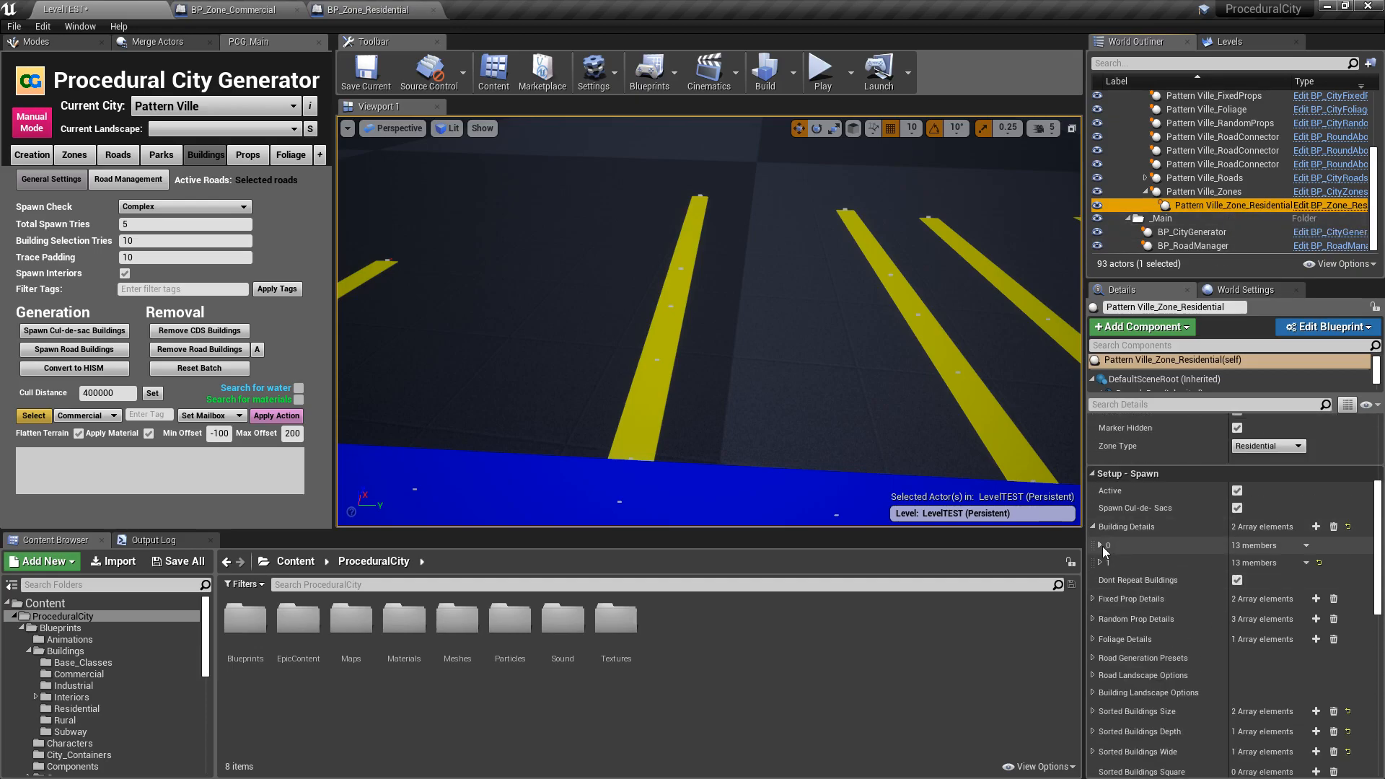
left_click(1102, 546)
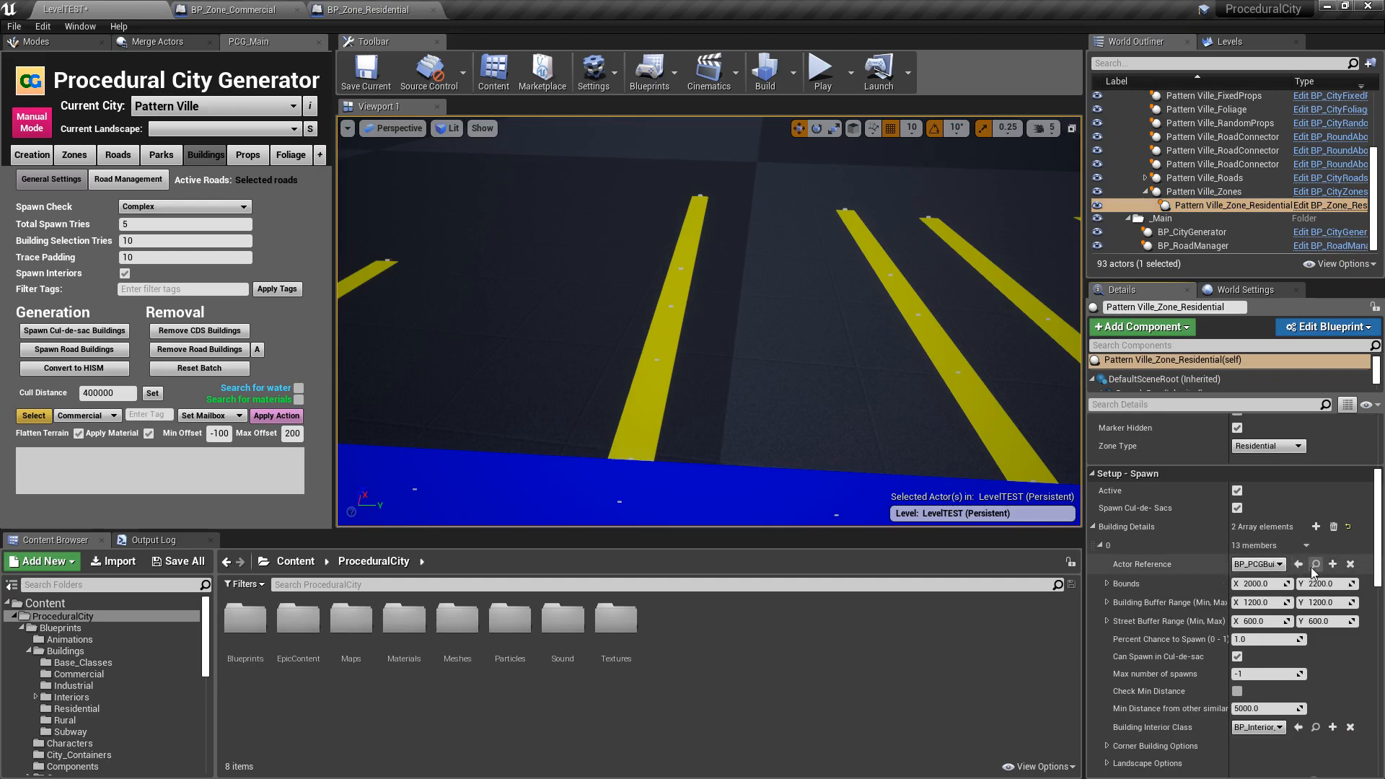
left_click(1102, 545)
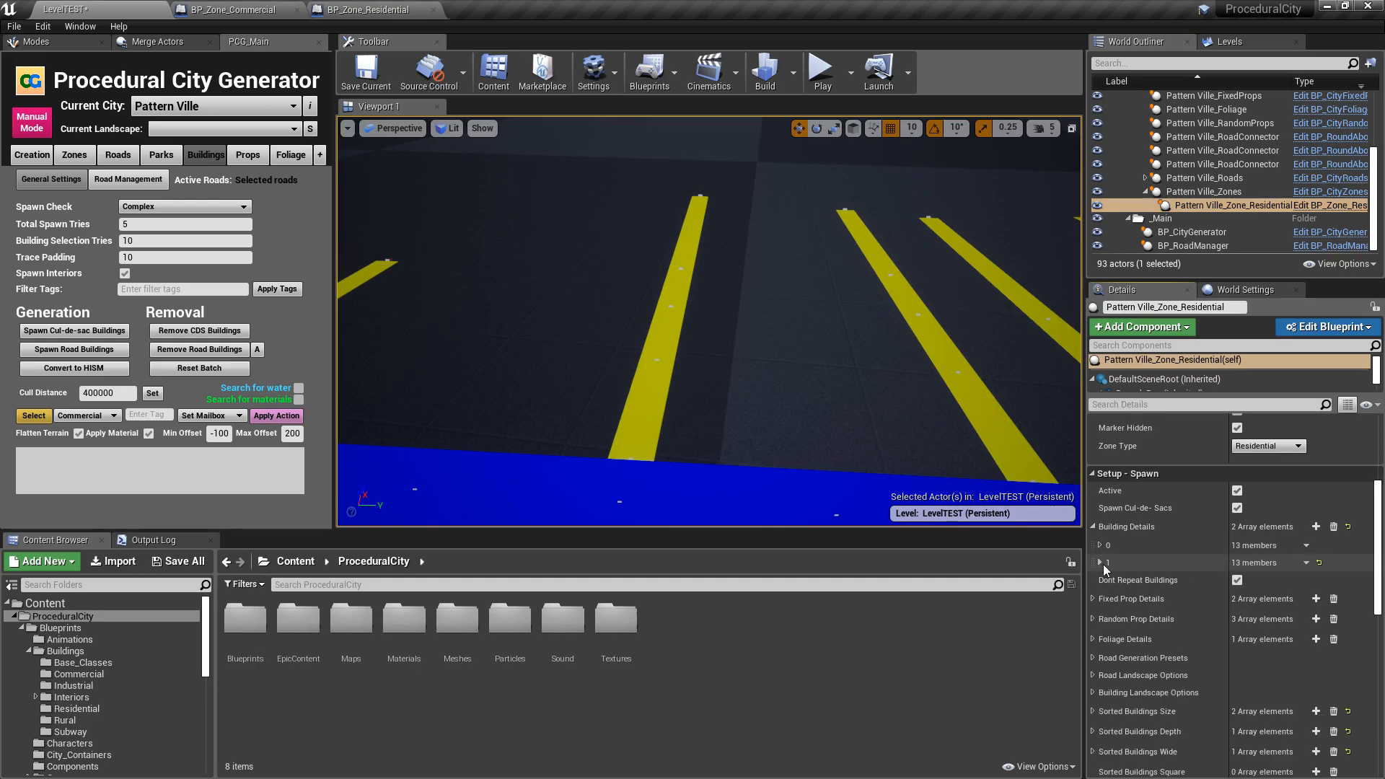
left_click(1101, 563)
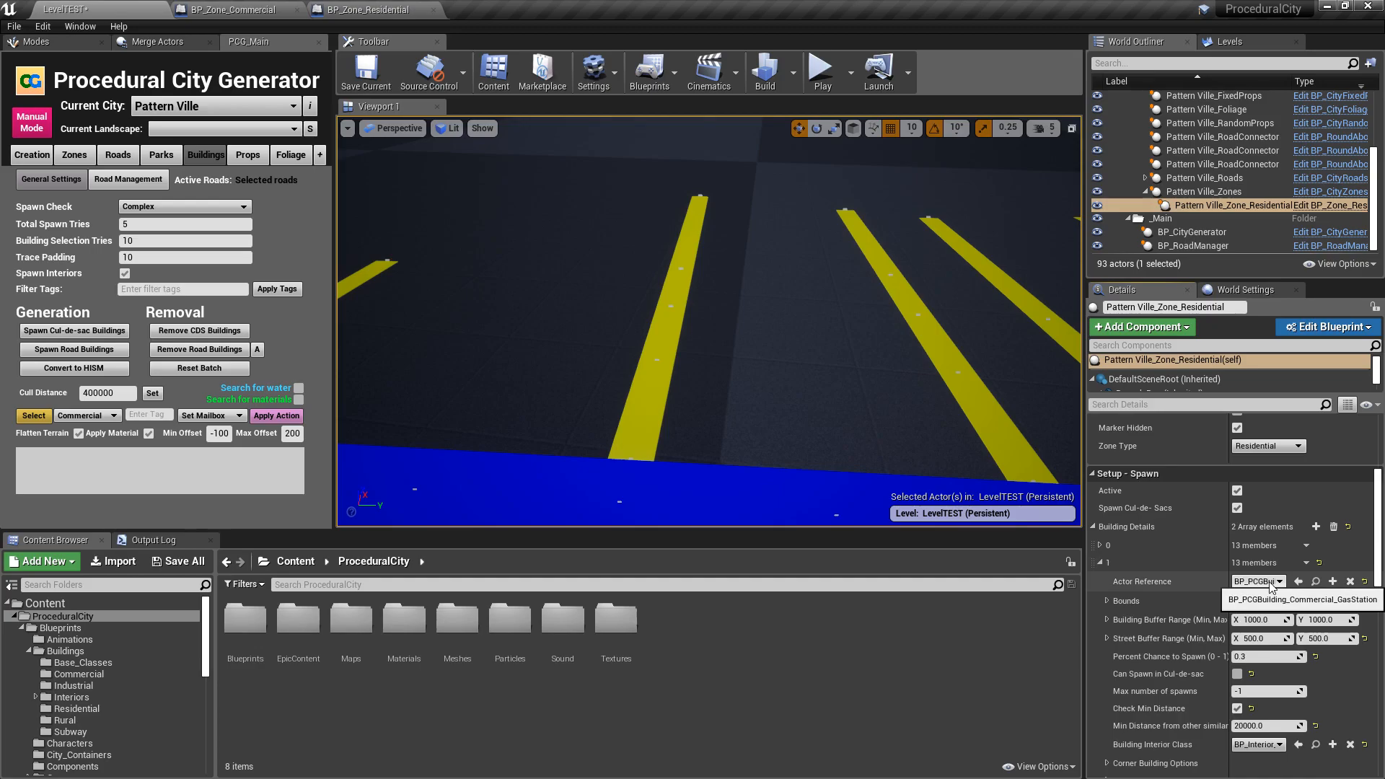
scroll(1143, 549, "down", 2)
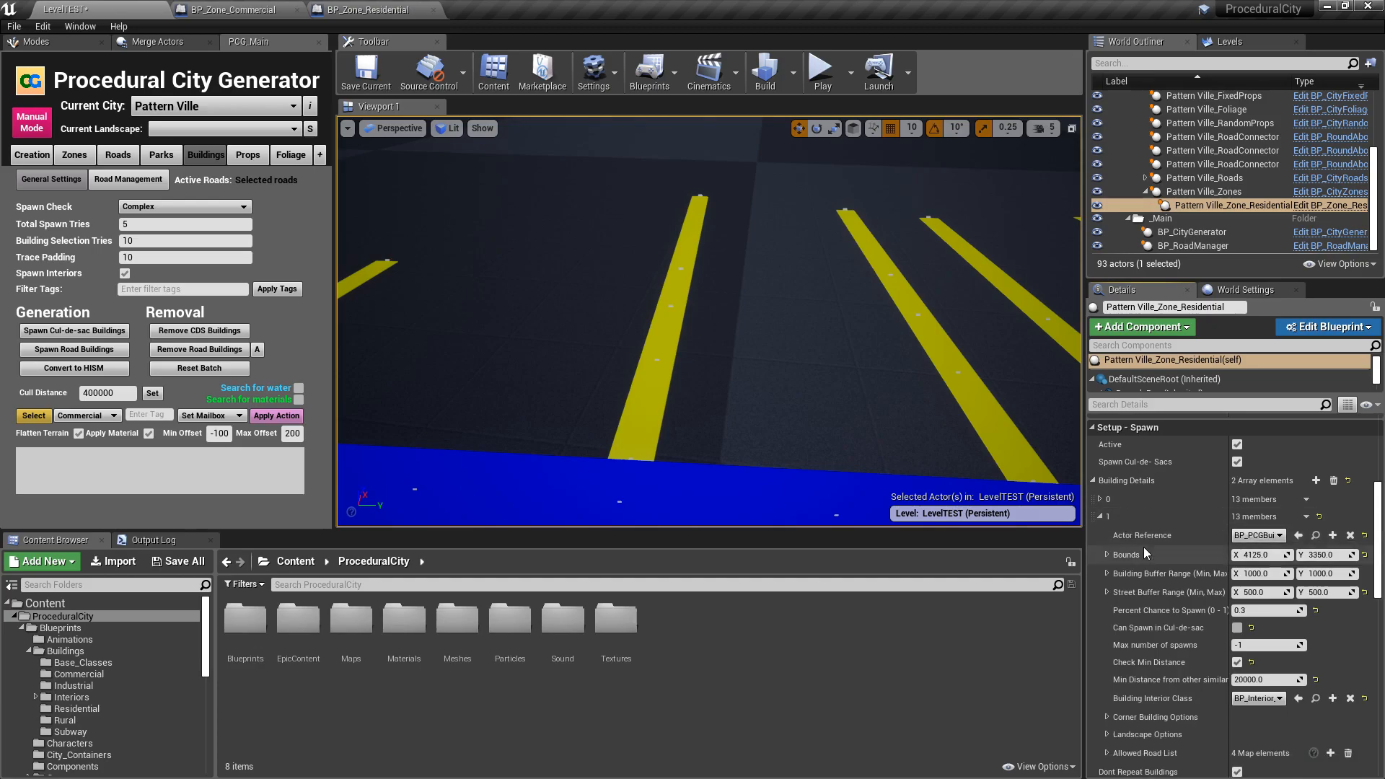
scroll(1129, 518, "down", 1)
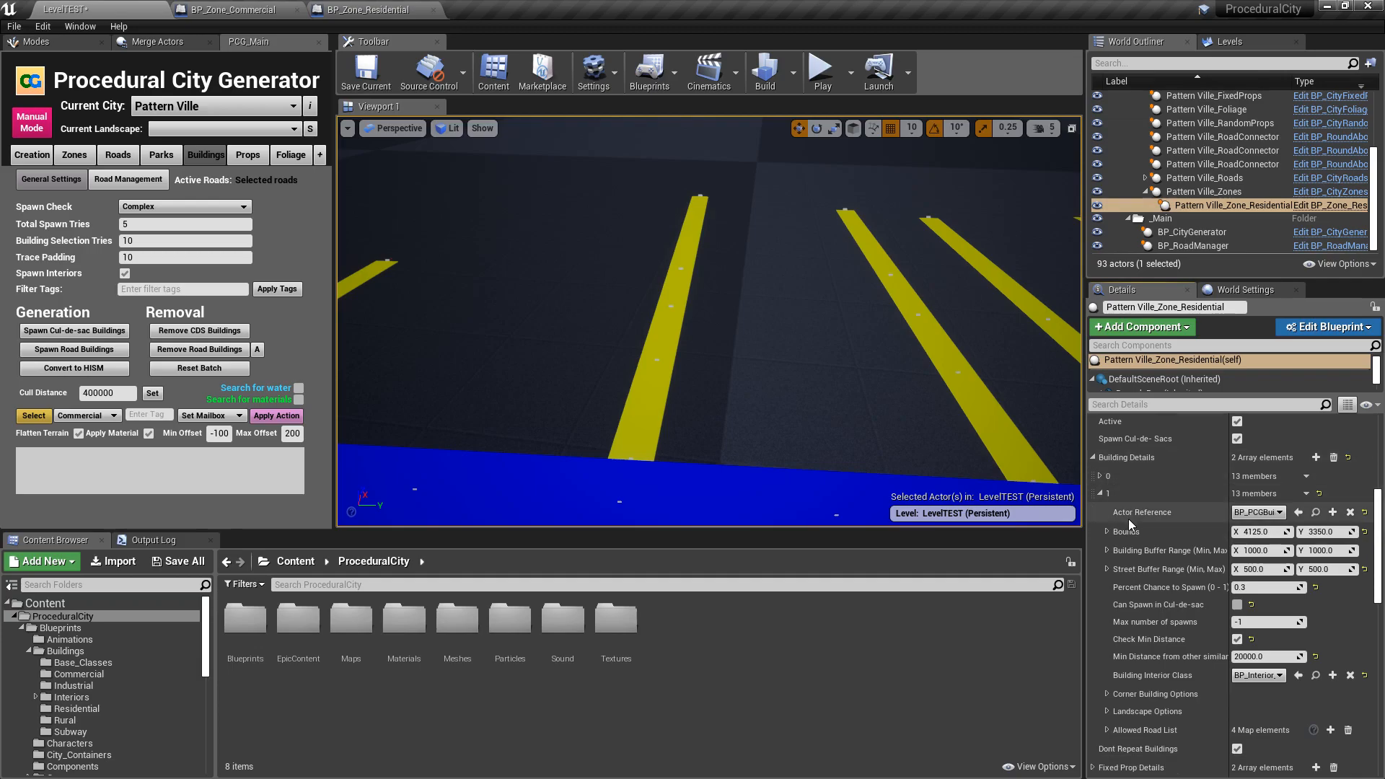
scroll(1129, 518, "down", 3)
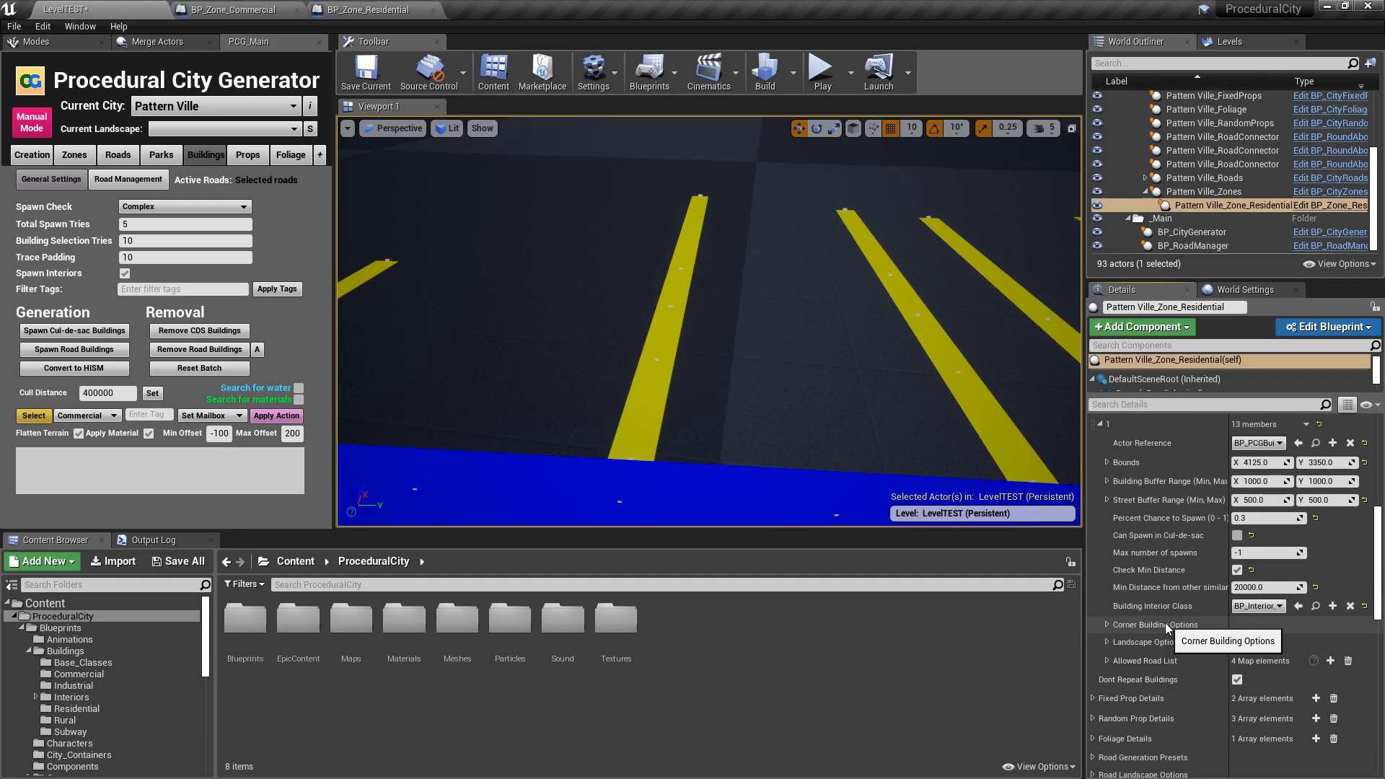
- Enable spawning the gas station in road corners, with Spawn on kept at Both sides of the road
left_click(1107, 625)
scroll(1128, 629, "down", 2)
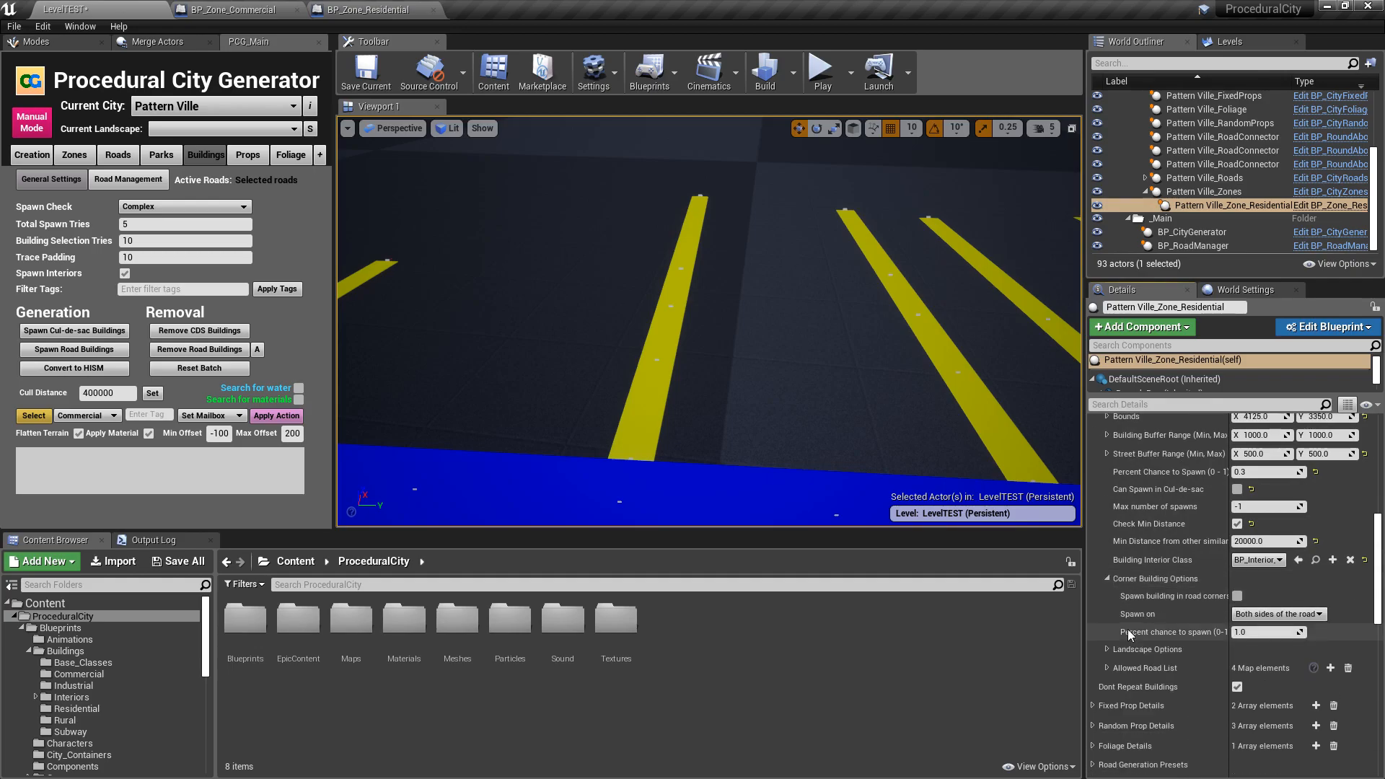
left_click(1238, 597)
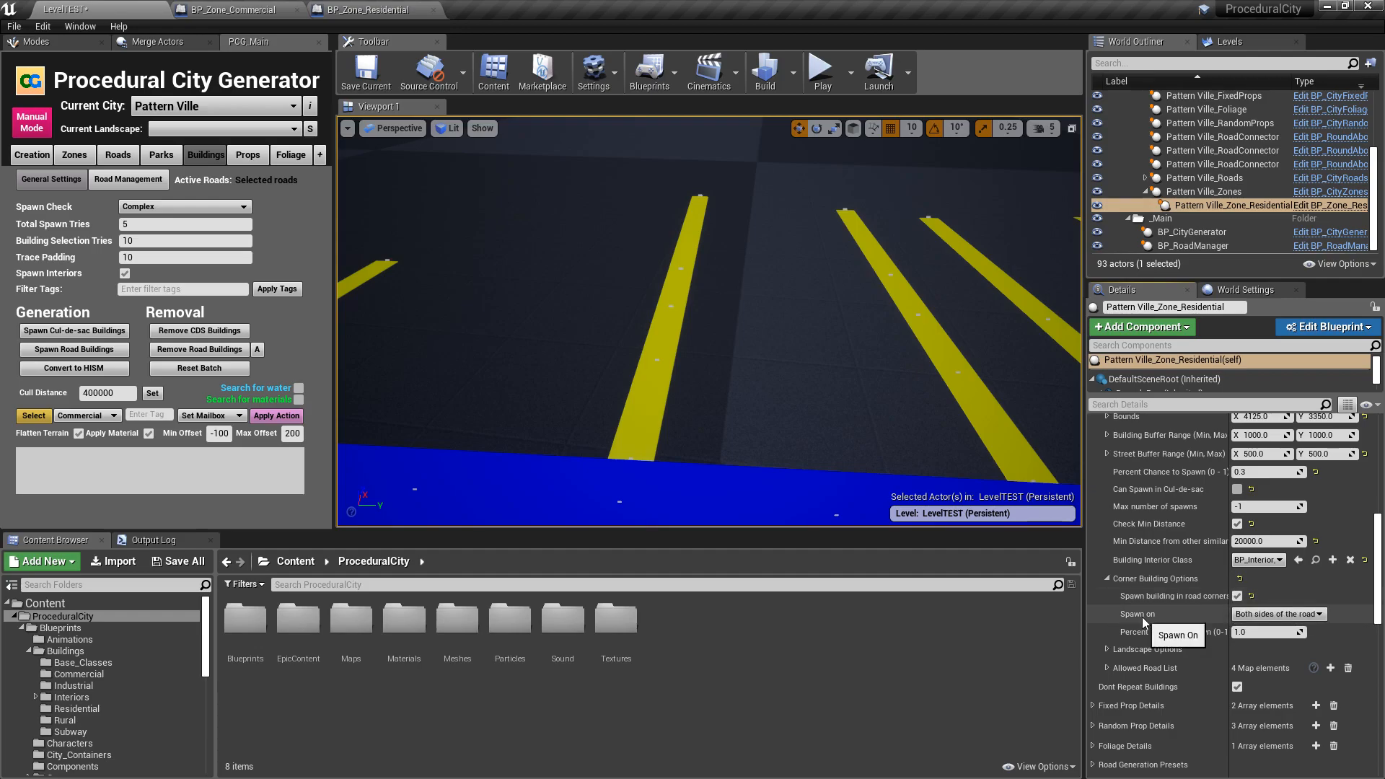
left_click(1319, 615)
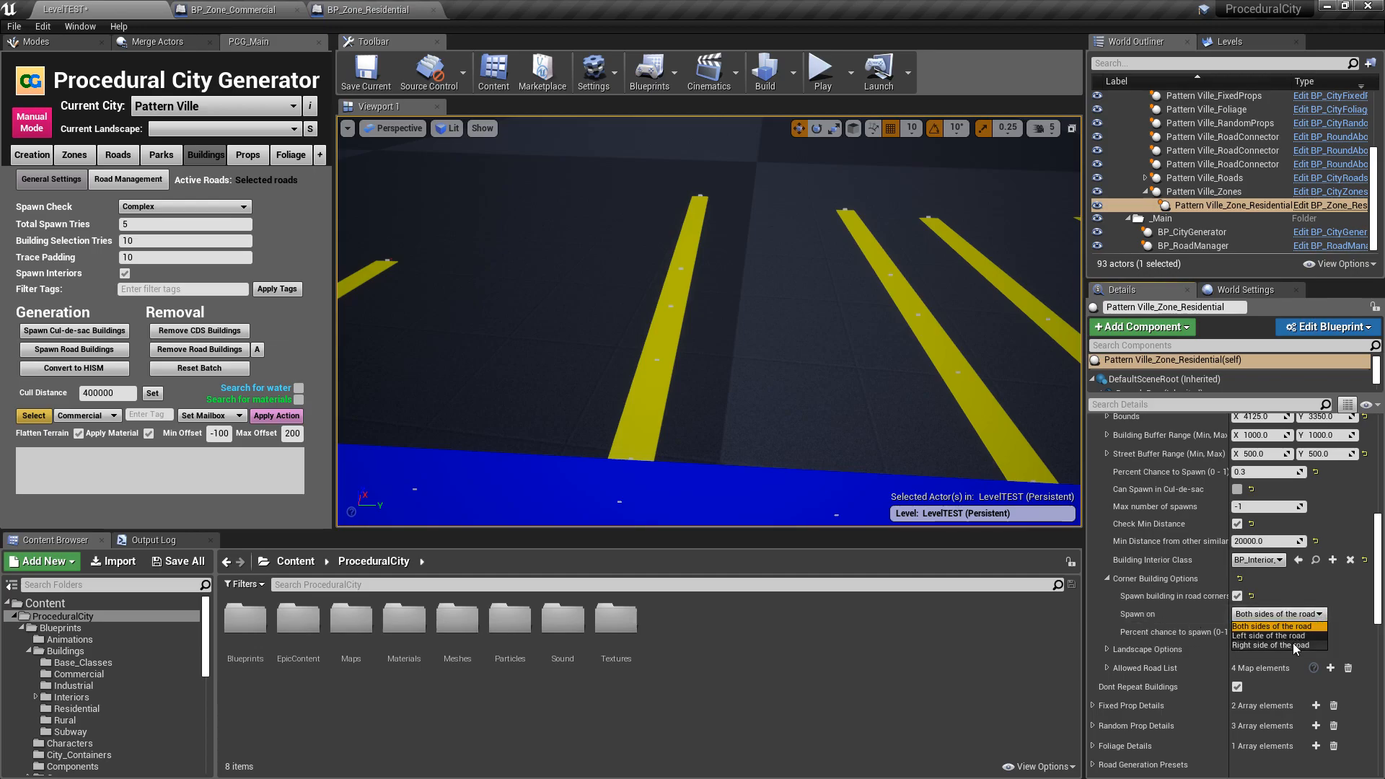
left_click(1300, 620)
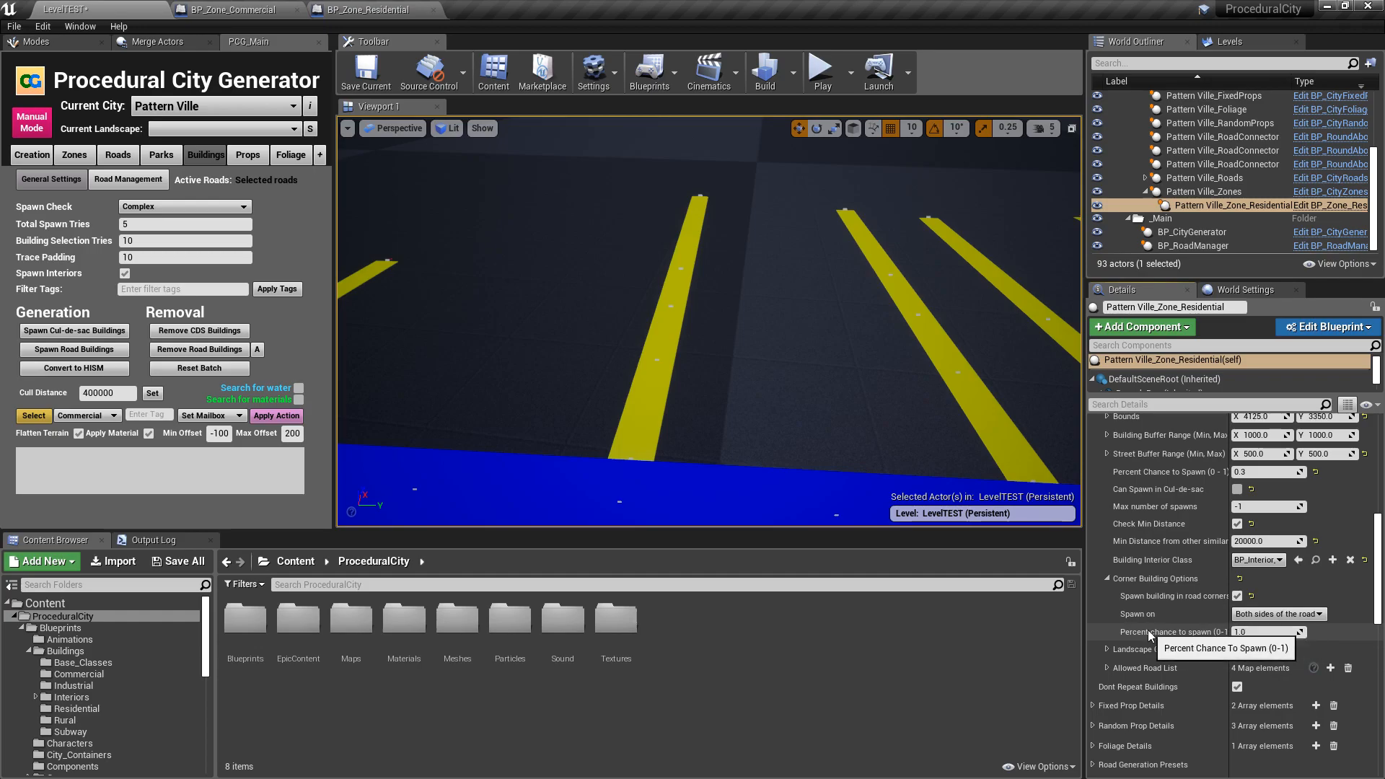
- Run Categorize Buildings on the residential zone to update its corner building lists
scroll(1188, 639, "up", 2)
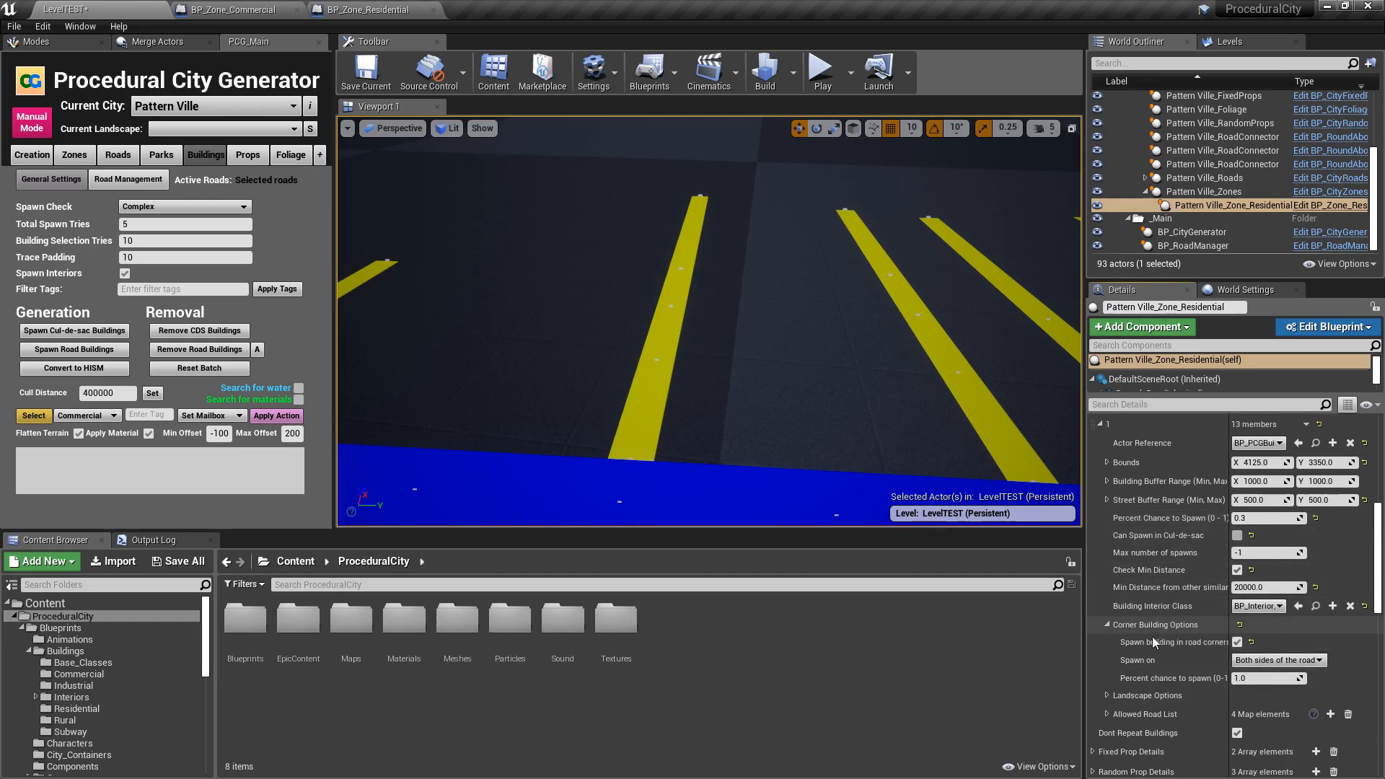
scroll(1156, 635, "down", 10)
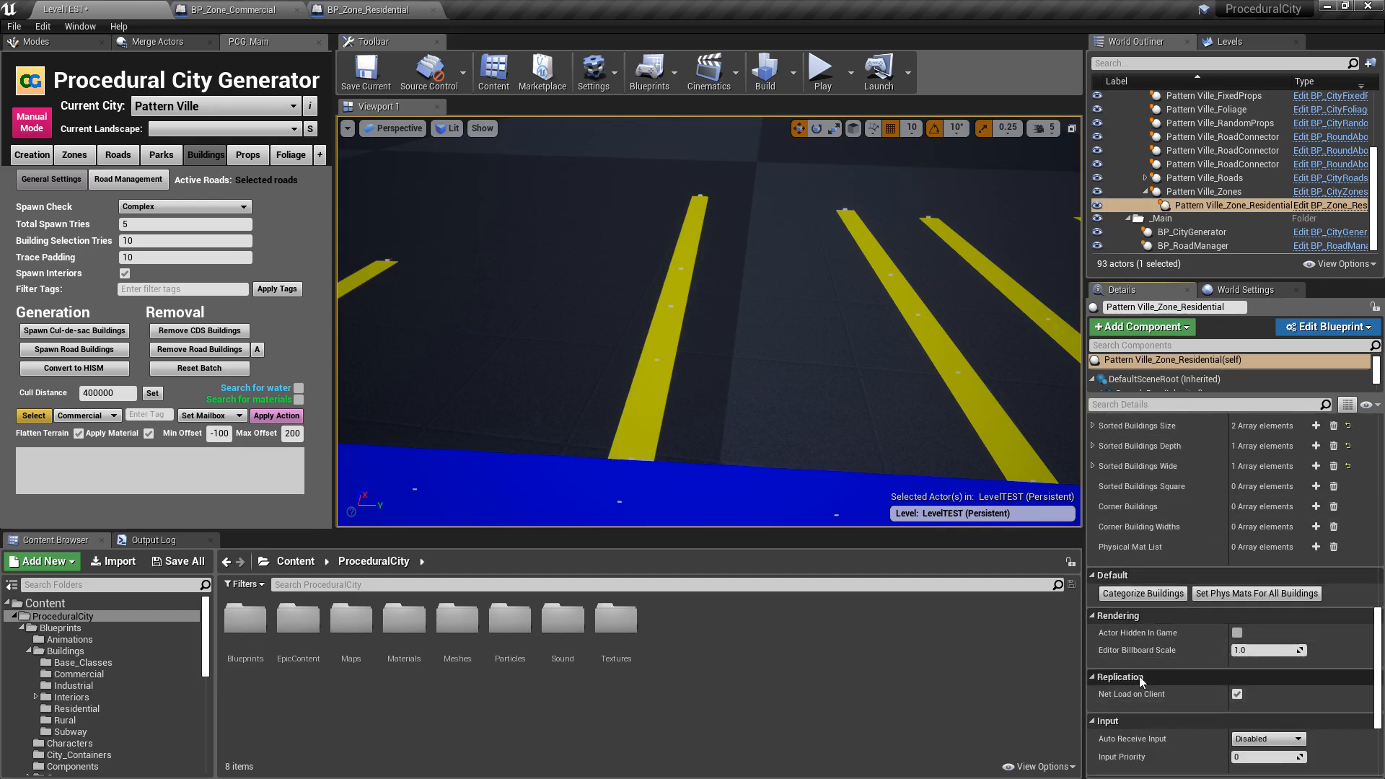
left_click(1143, 594)
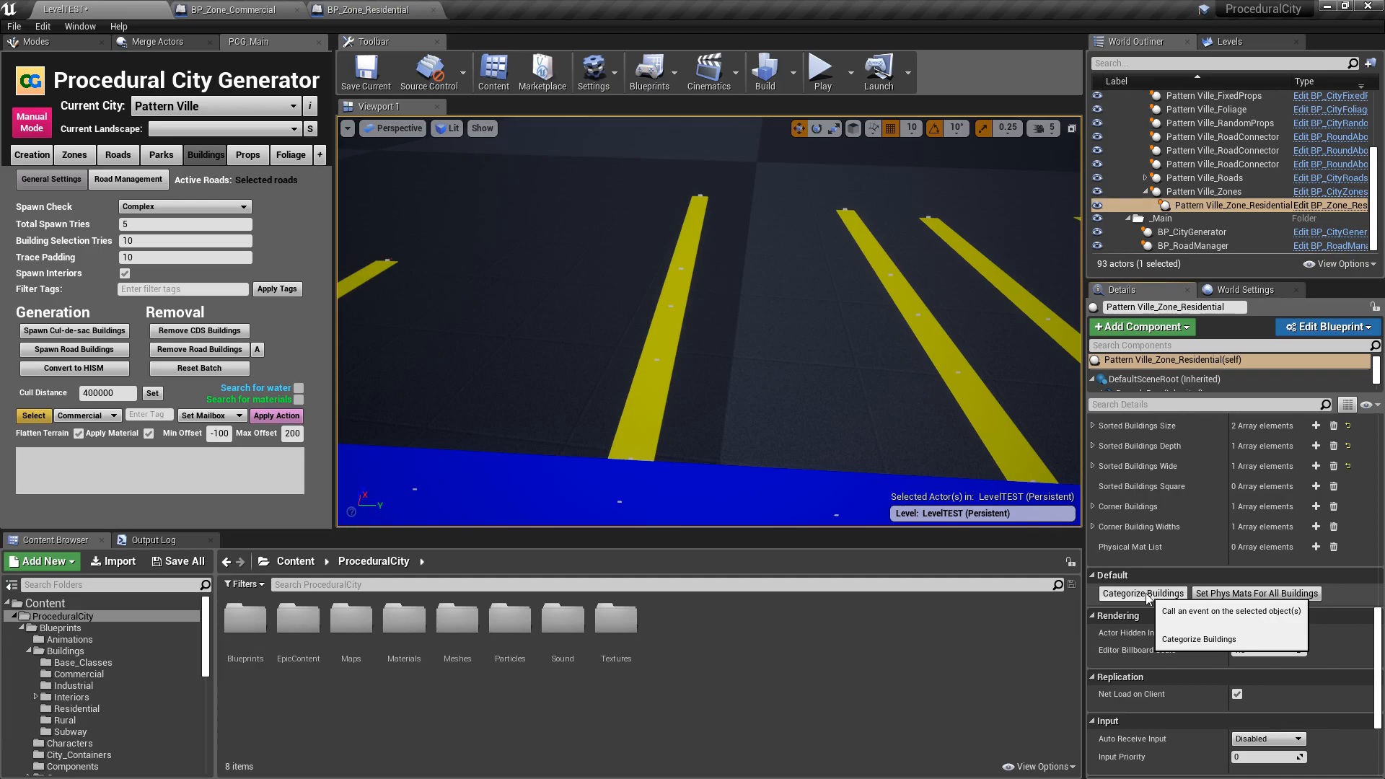
left_click(1148, 597)
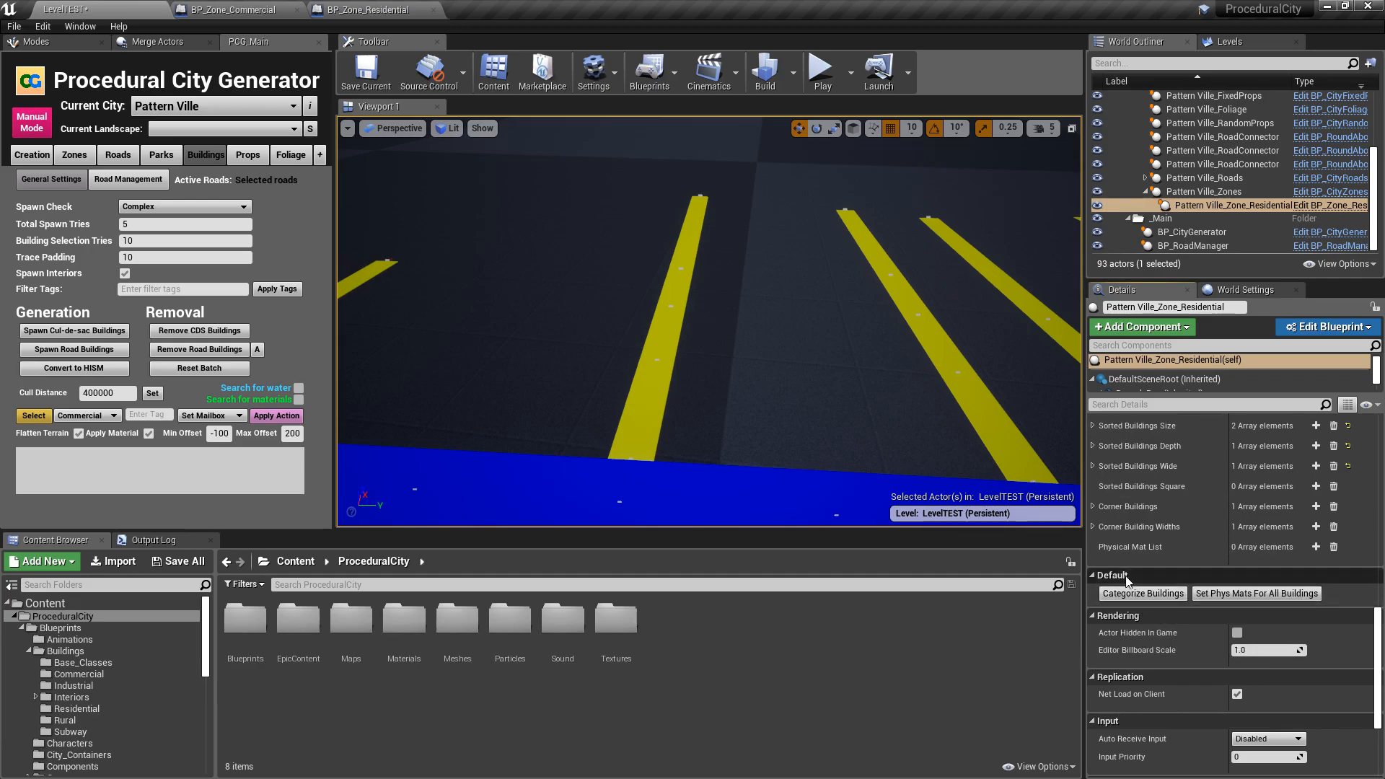
scroll(1098, 488, "up", 1)
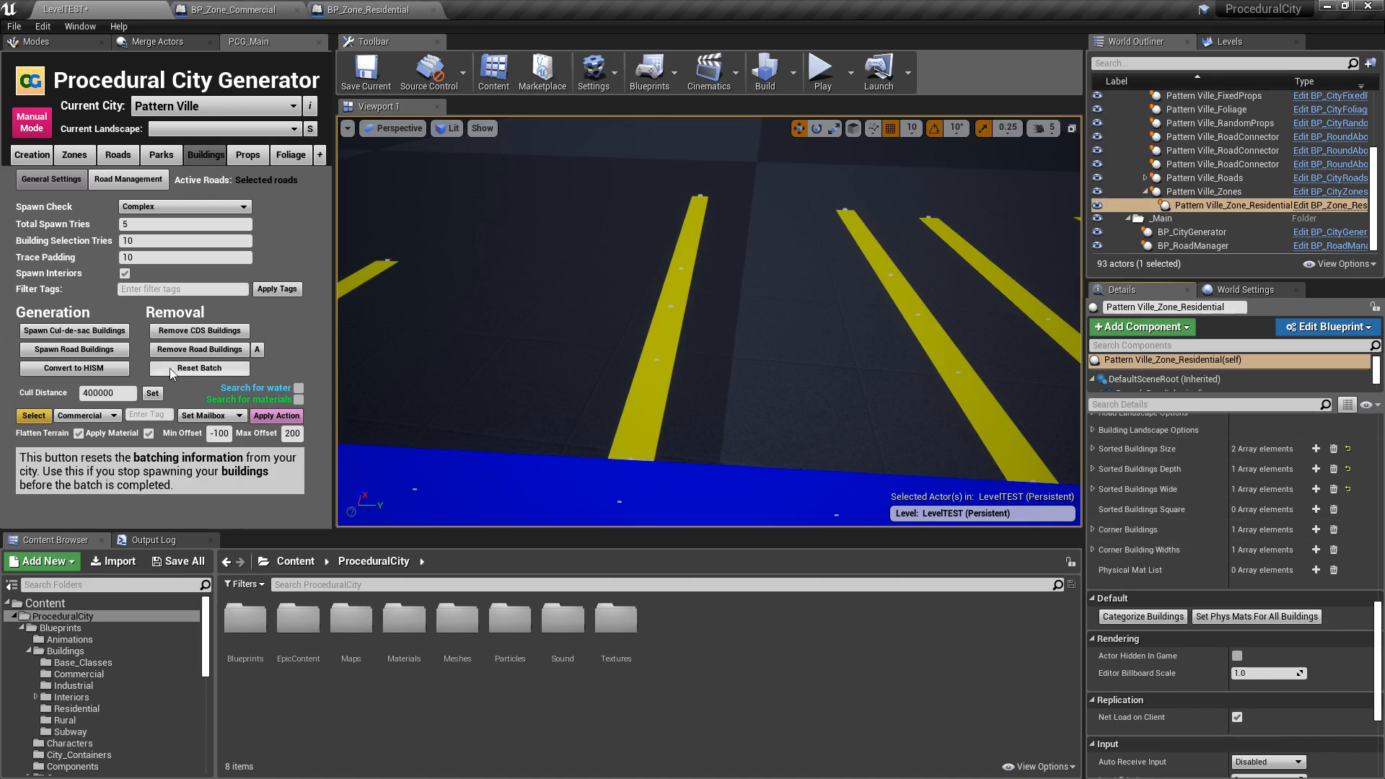
- Spawn the road buildings with the corner option active and inspect the gas stations at both road ends
left_click(75, 351)
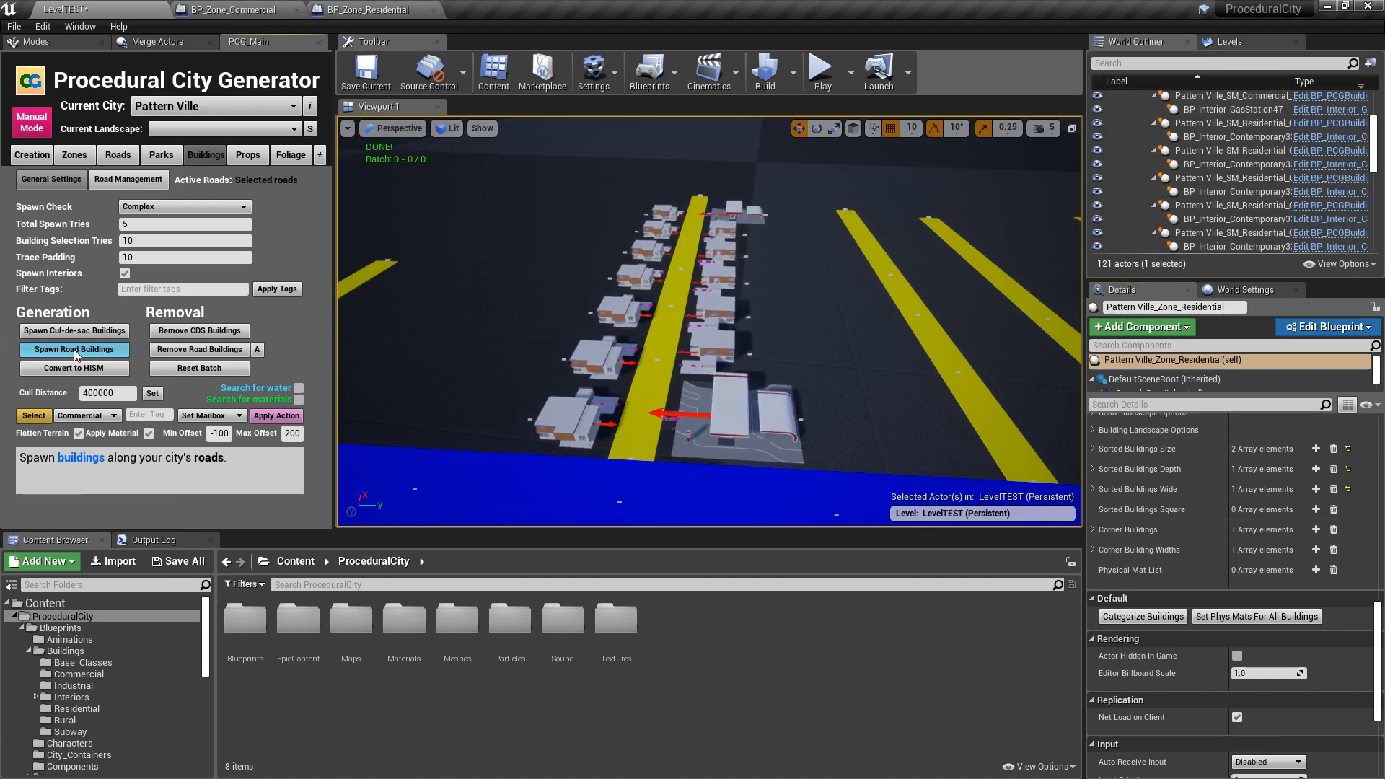
right_click_drag(761, 239, 997, 228)
key("w")
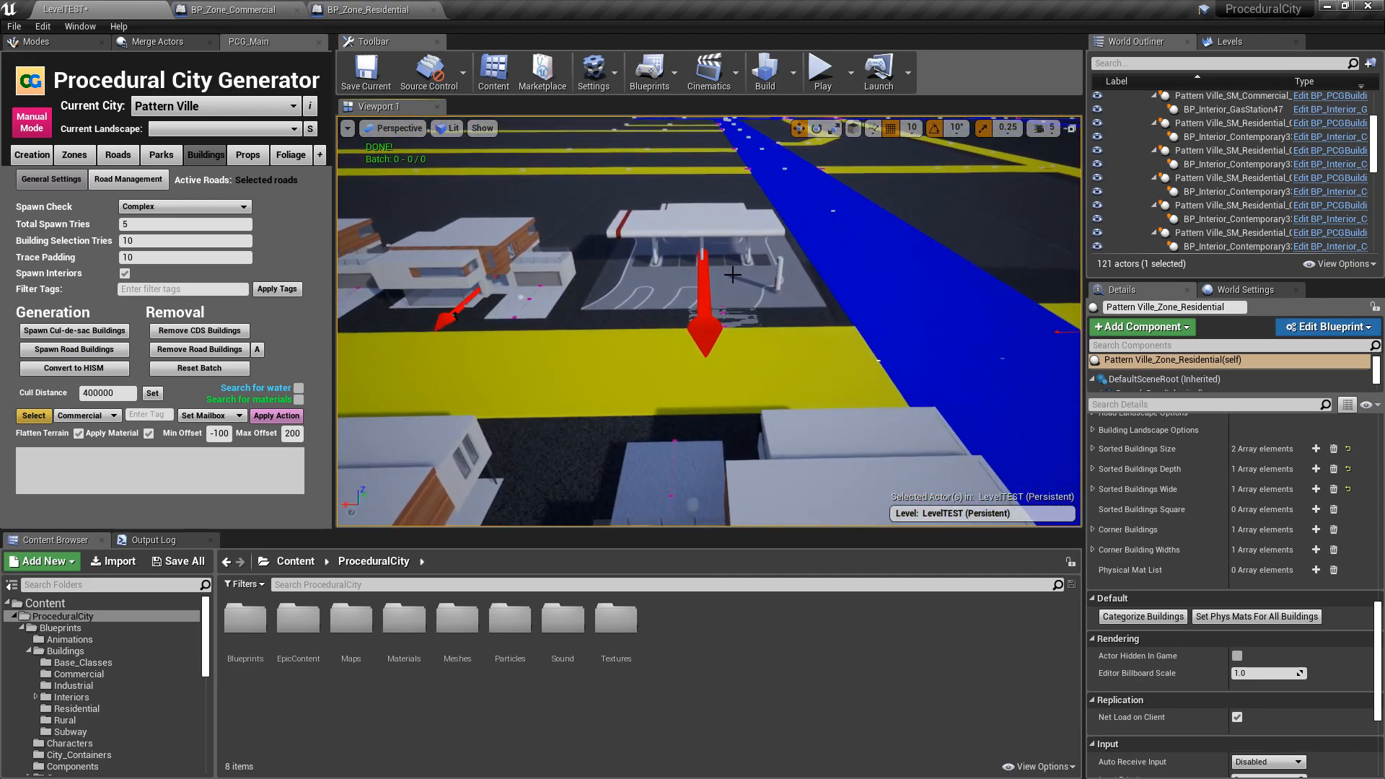
right_click_drag(791, 280, 607, 401)
key("d")
key("d")
key("a")
key("a")
key("d")
key("s")
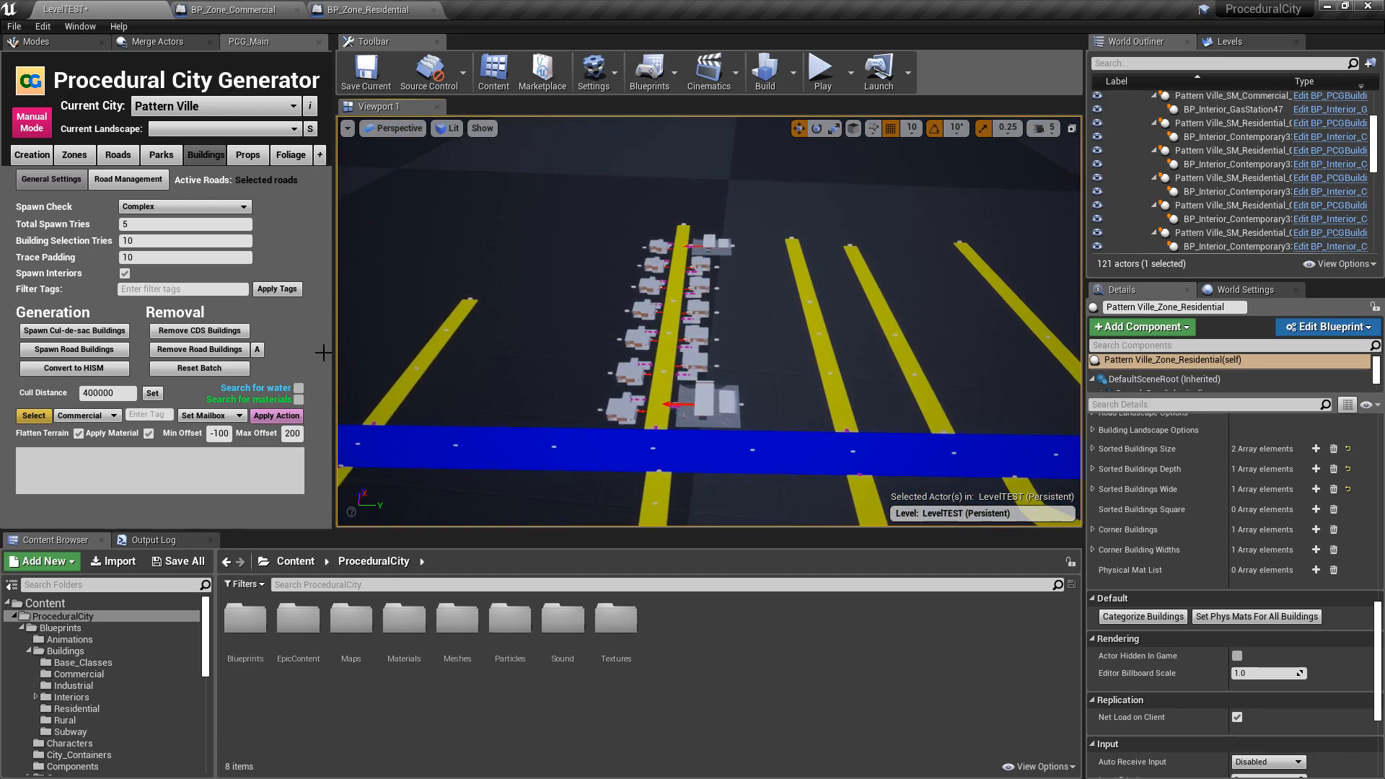
- Remove and respawn the road buildings, and examine the corner gas station placement up close
left_click(216, 352)
left_click(107, 353)
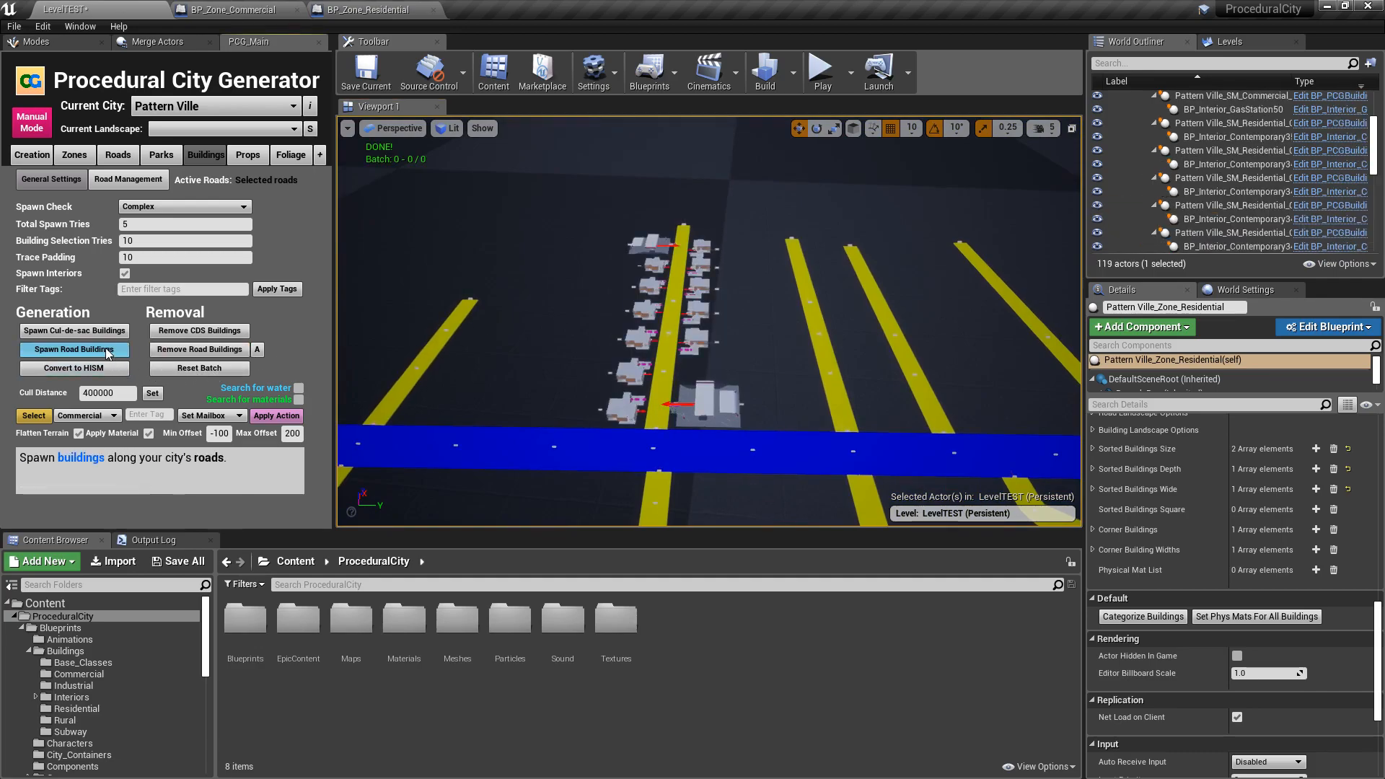
key("a")
right_click_drag(743, 306, 739, 241)
key("w")
key("w")
key("d")
key("w")
right_click_drag(625, 307, 318, 282)
key("d")
right_click_drag(808, 291, 851, 283)
key("w")
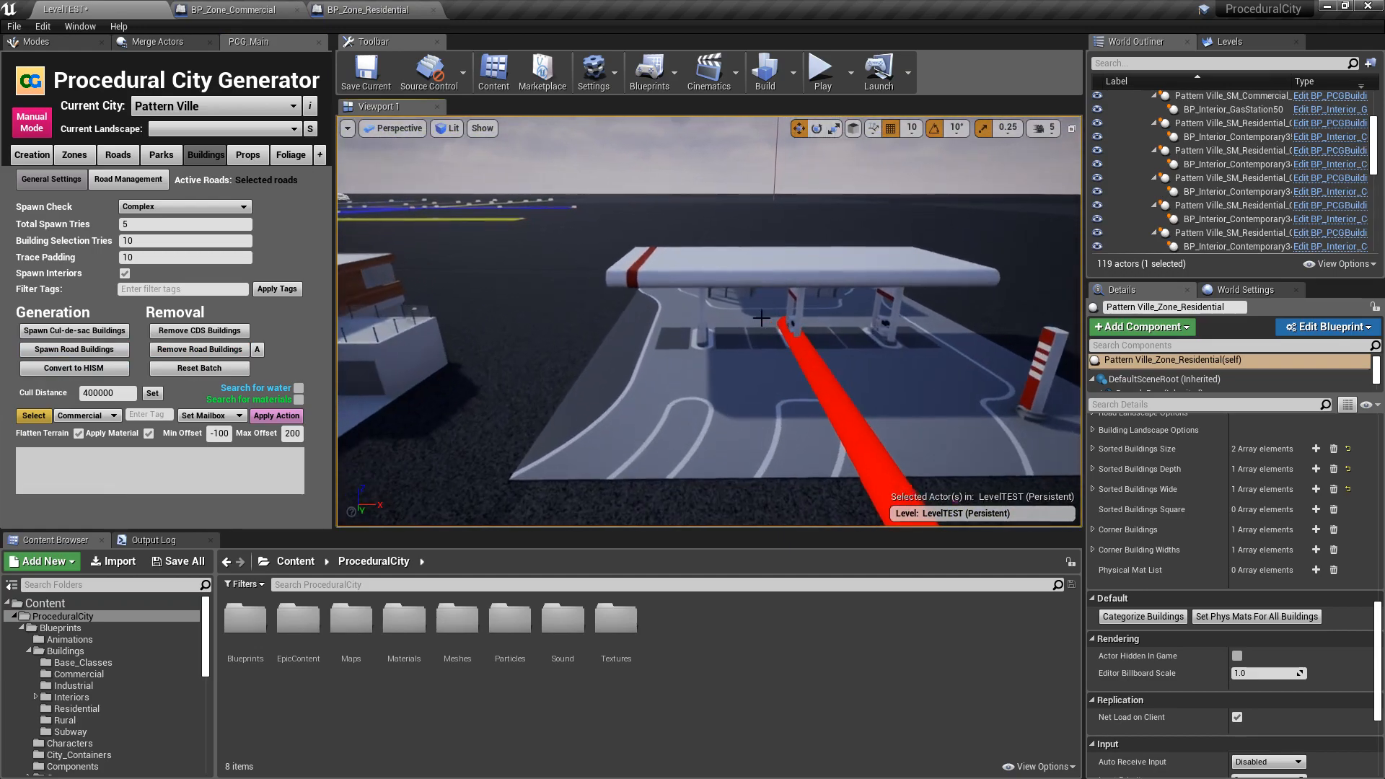
right_click_drag(773, 357, 992, 426)
key("s")
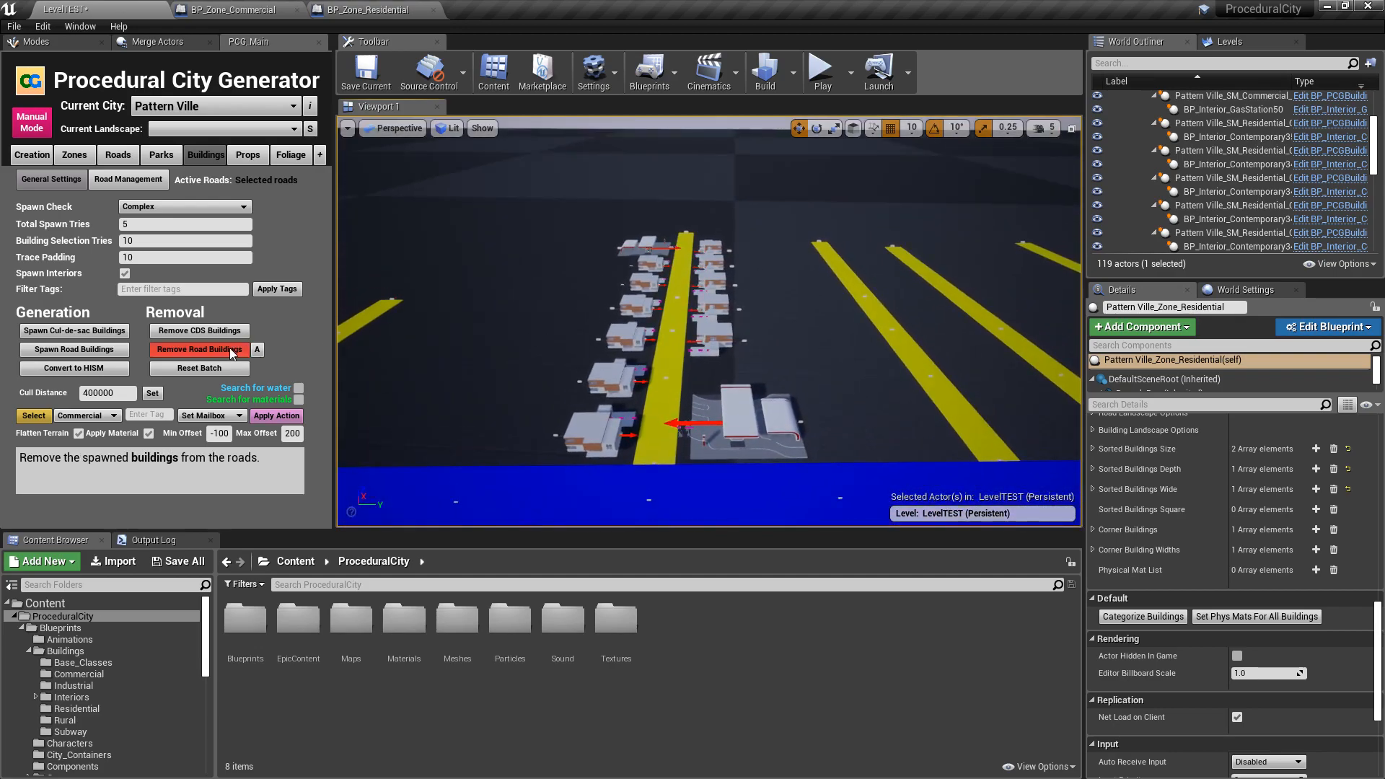
- Clear the road buildings once more and generate another set along the selected road
left_click(199, 350)
left_click(98, 353)
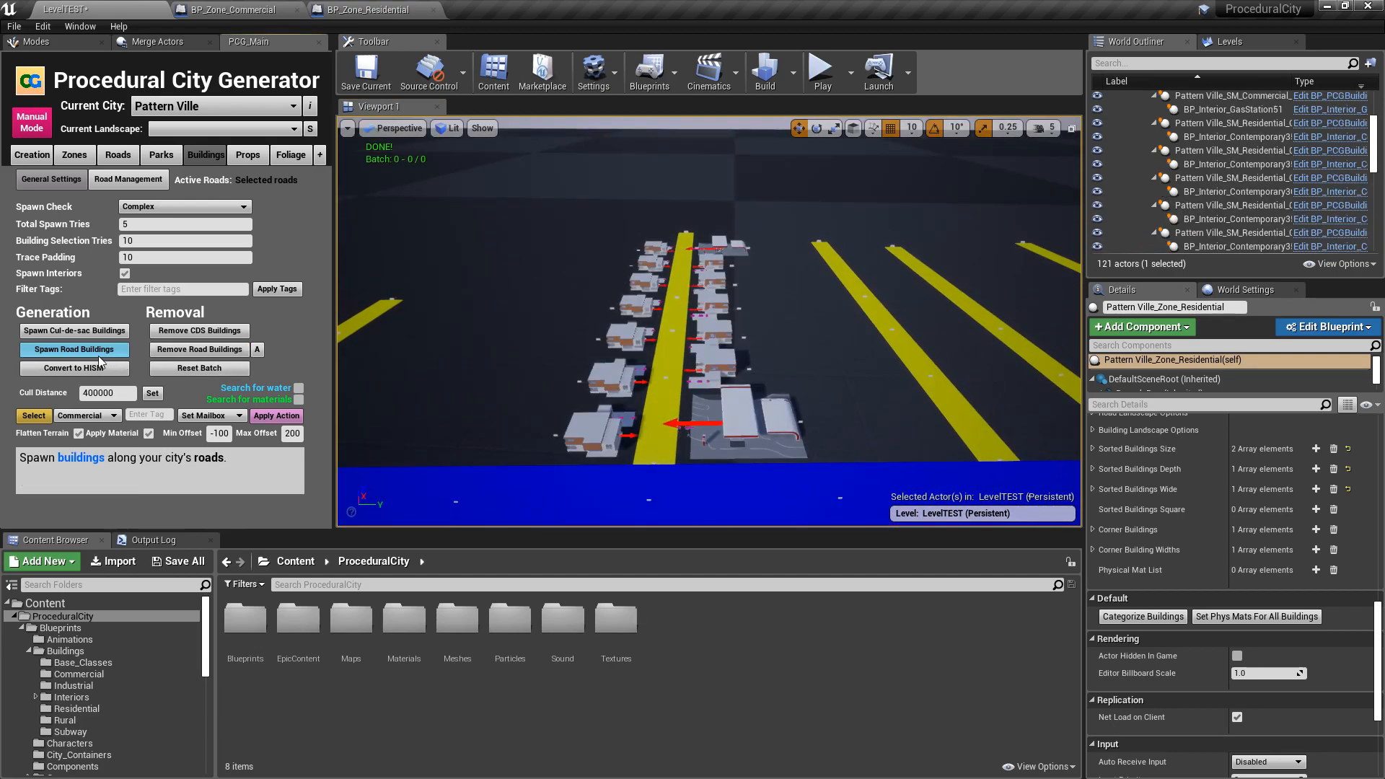
- Remove and respawn the road buildings to check corner gas station placement, and clear the road again
left_click(175, 348)
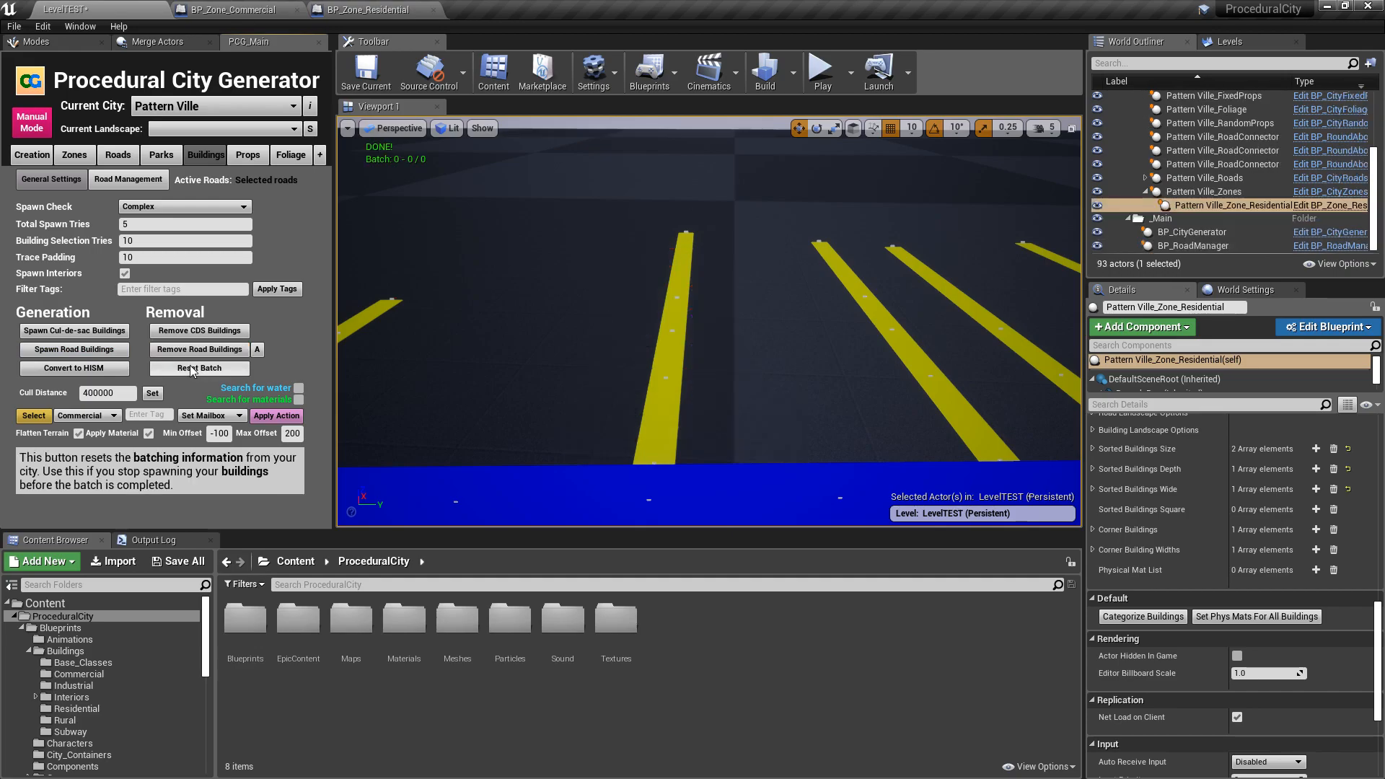
left_click(105, 353)
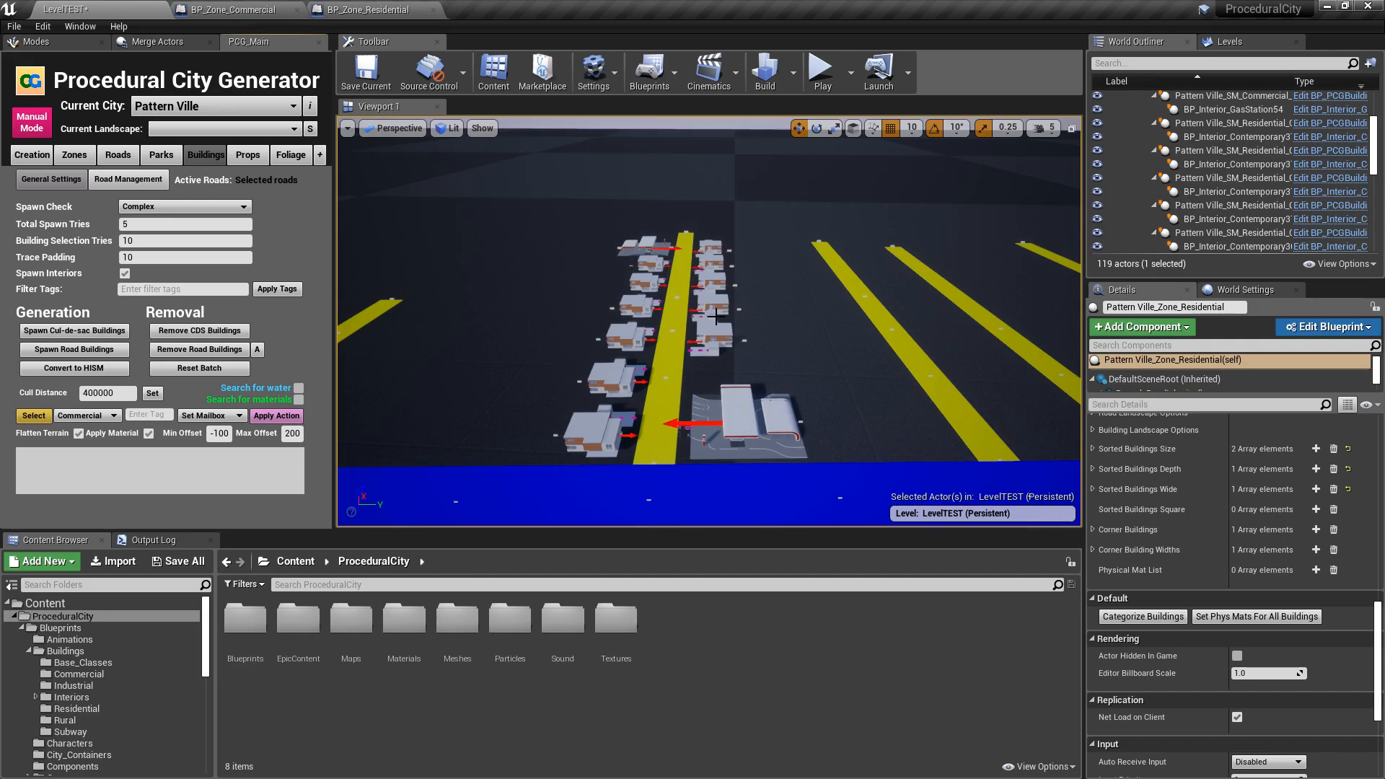
left_click(199, 349)
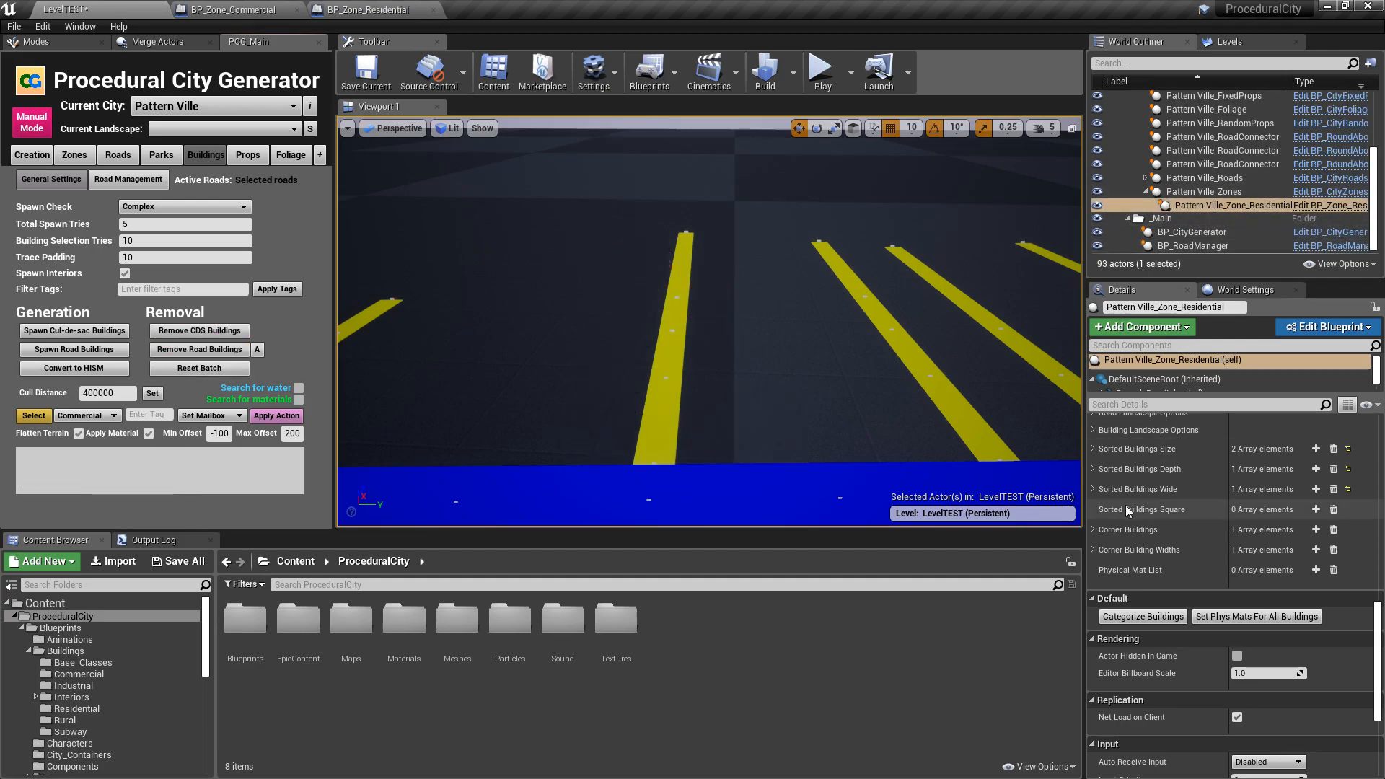
- Turn off Check Min Distance for the gas station entry in the residential zone's building details
scroll(1147, 527, "up", 5)
scroll(1147, 529, "up", 1)
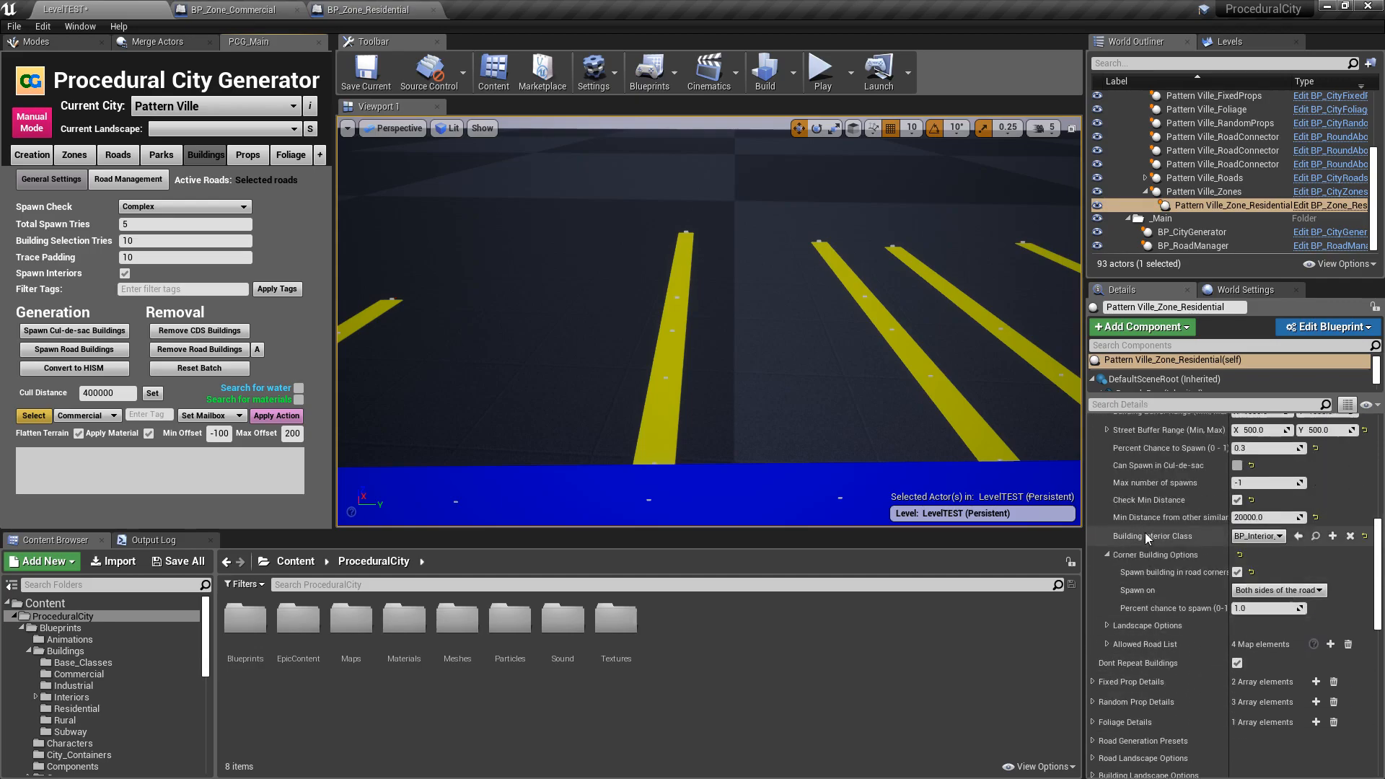
scroll(1165, 526, "up", 1)
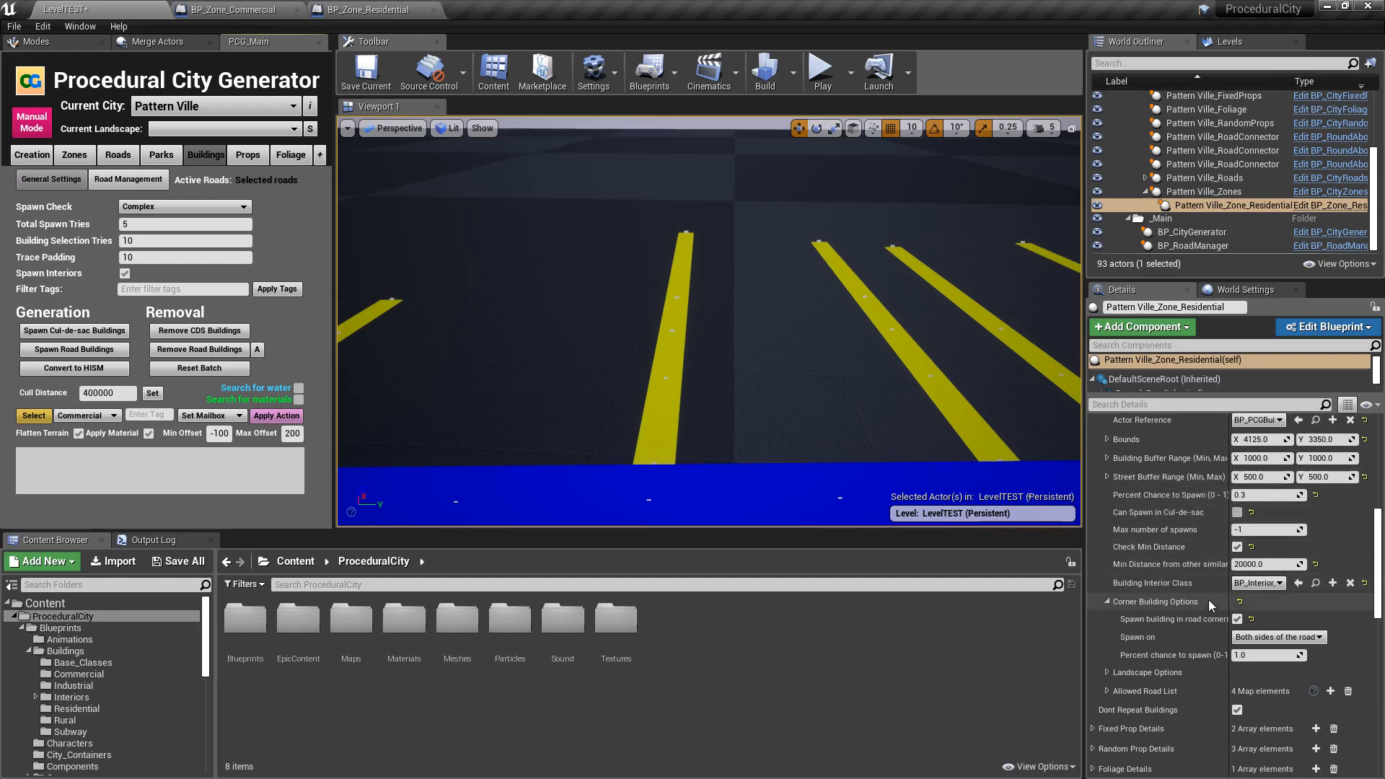
scroll(1205, 599, "down", 1)
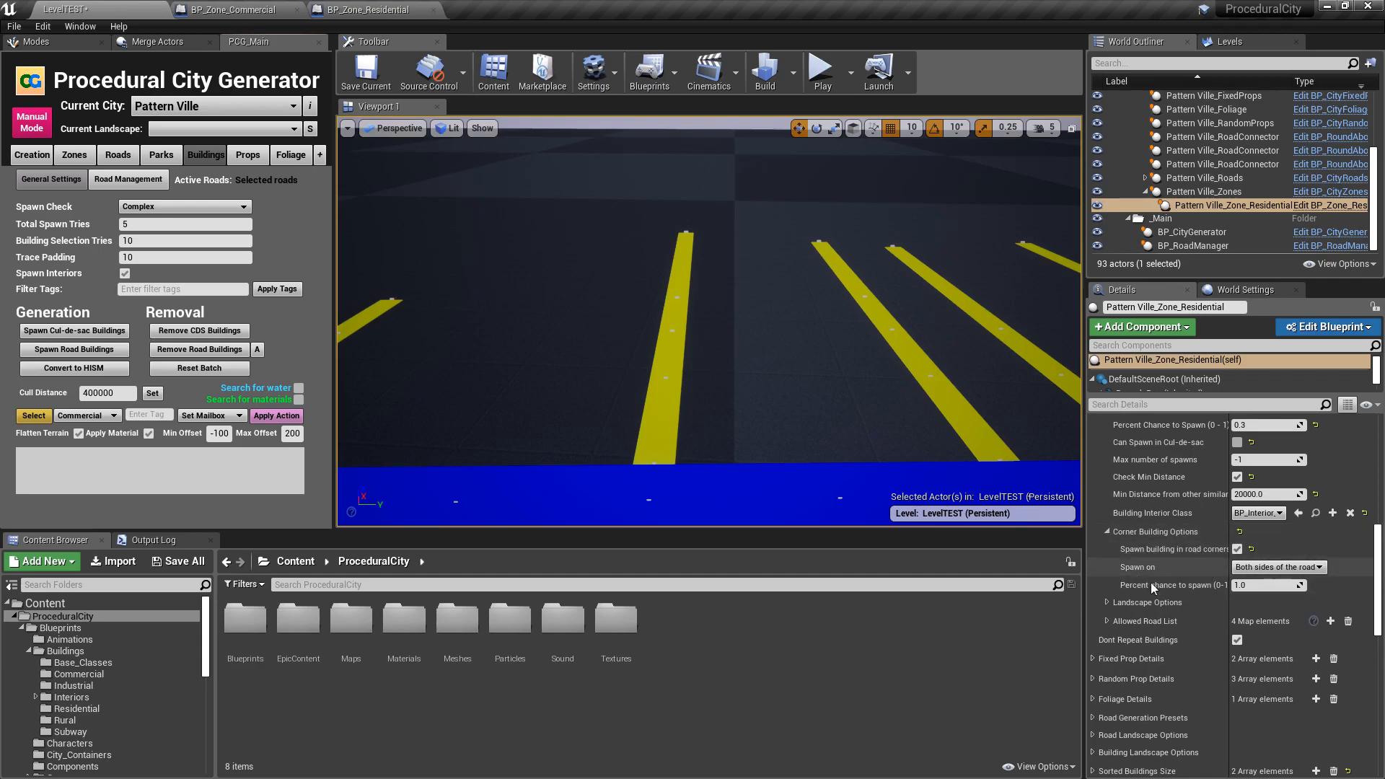
scroll(1149, 559, "up", 1)
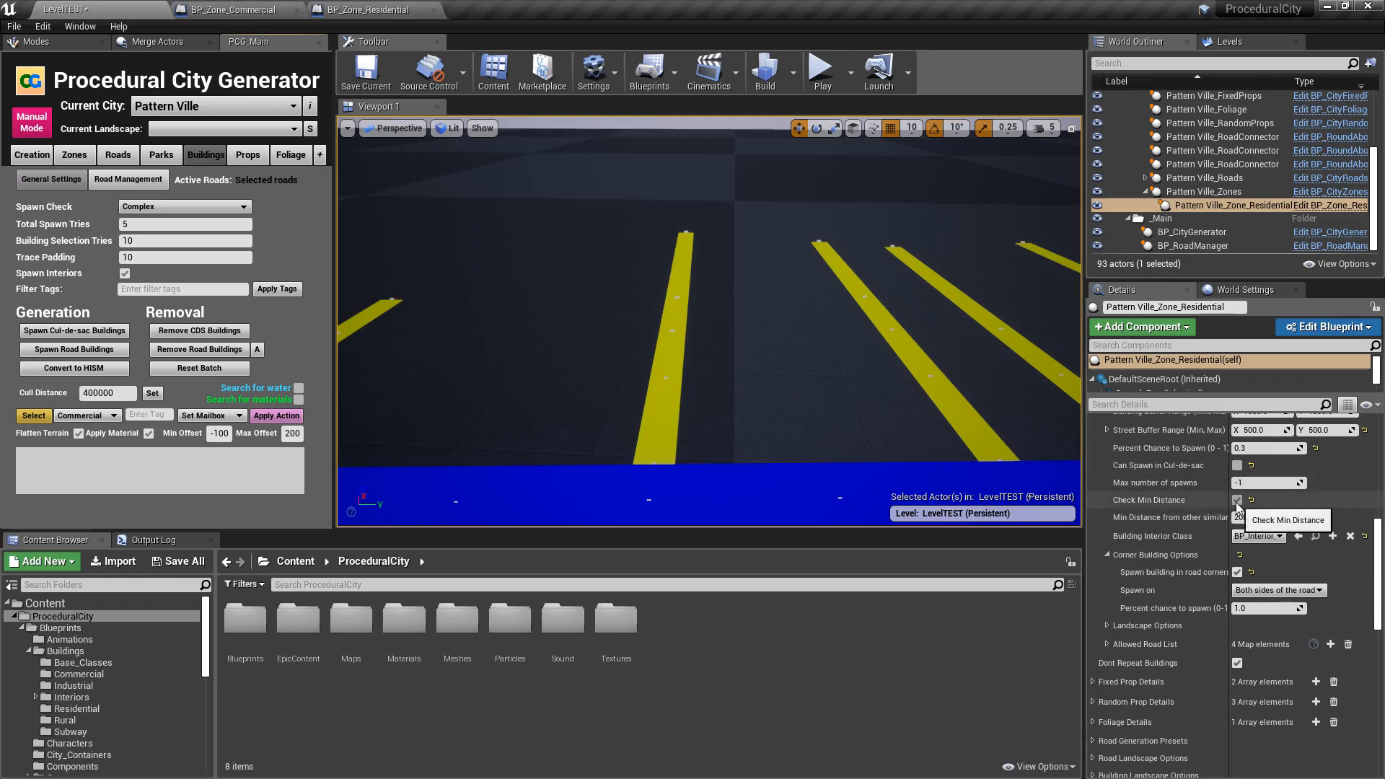
scroll(1255, 548, "down", 10)
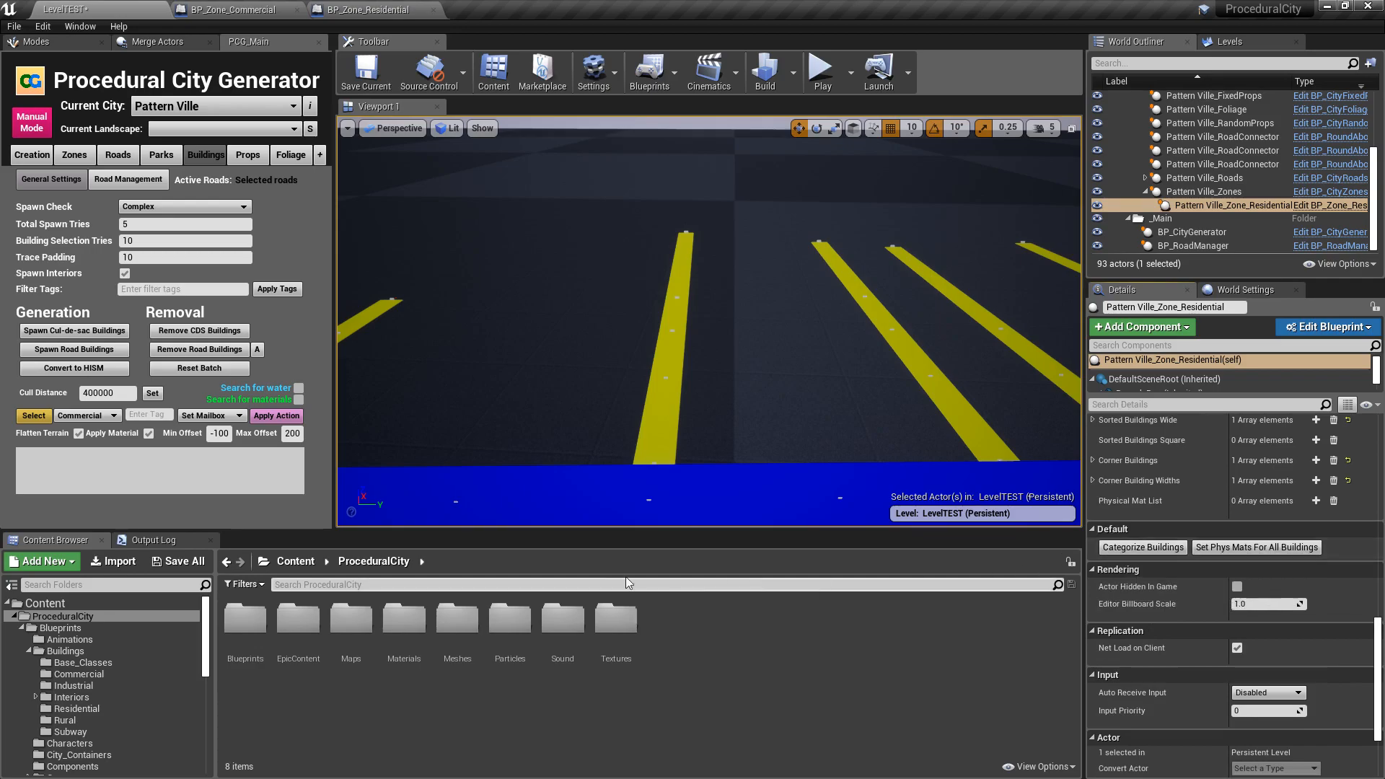
- Spawn the road buildings with the minimum distance check off and inspect all four road corners for gas stations
left_click(71, 353)
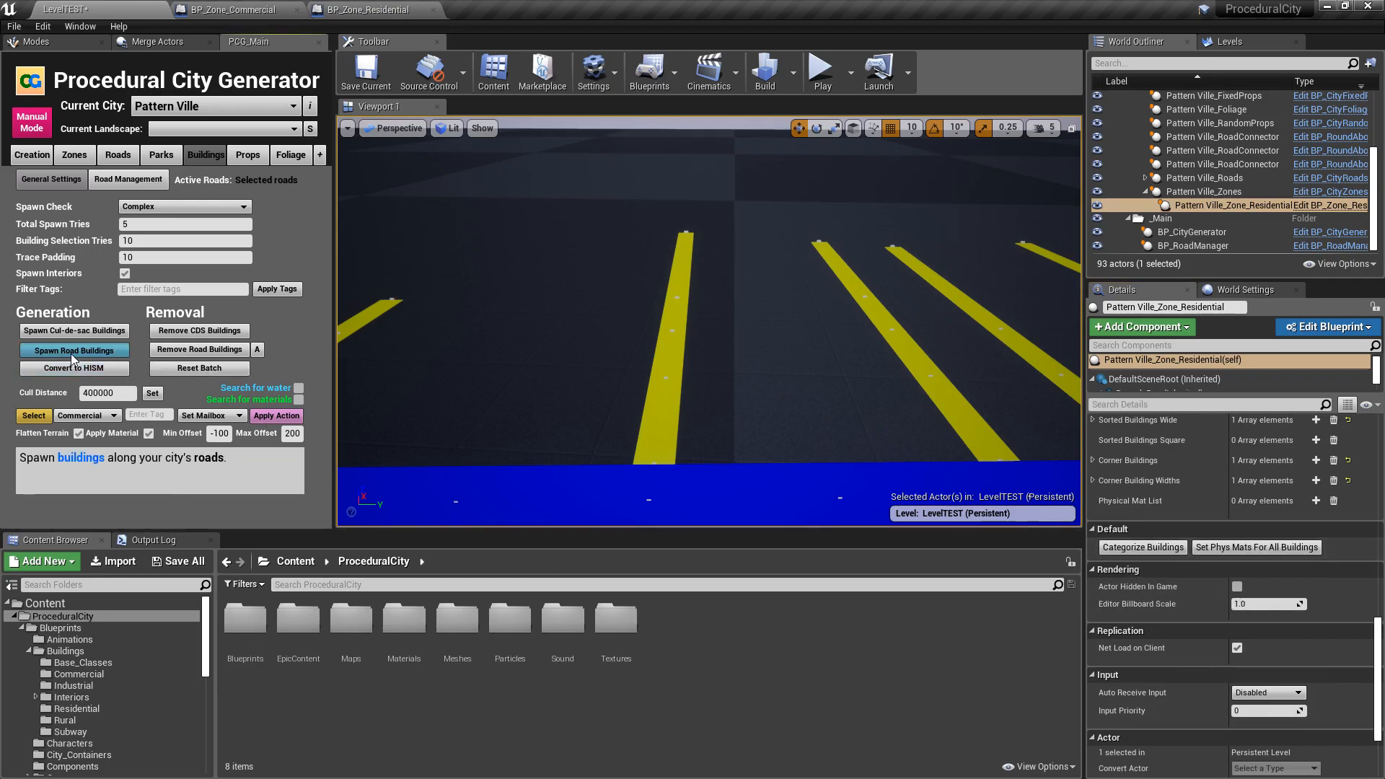
key("w")
right_click_drag(830, 263, 572, 251)
key("d")
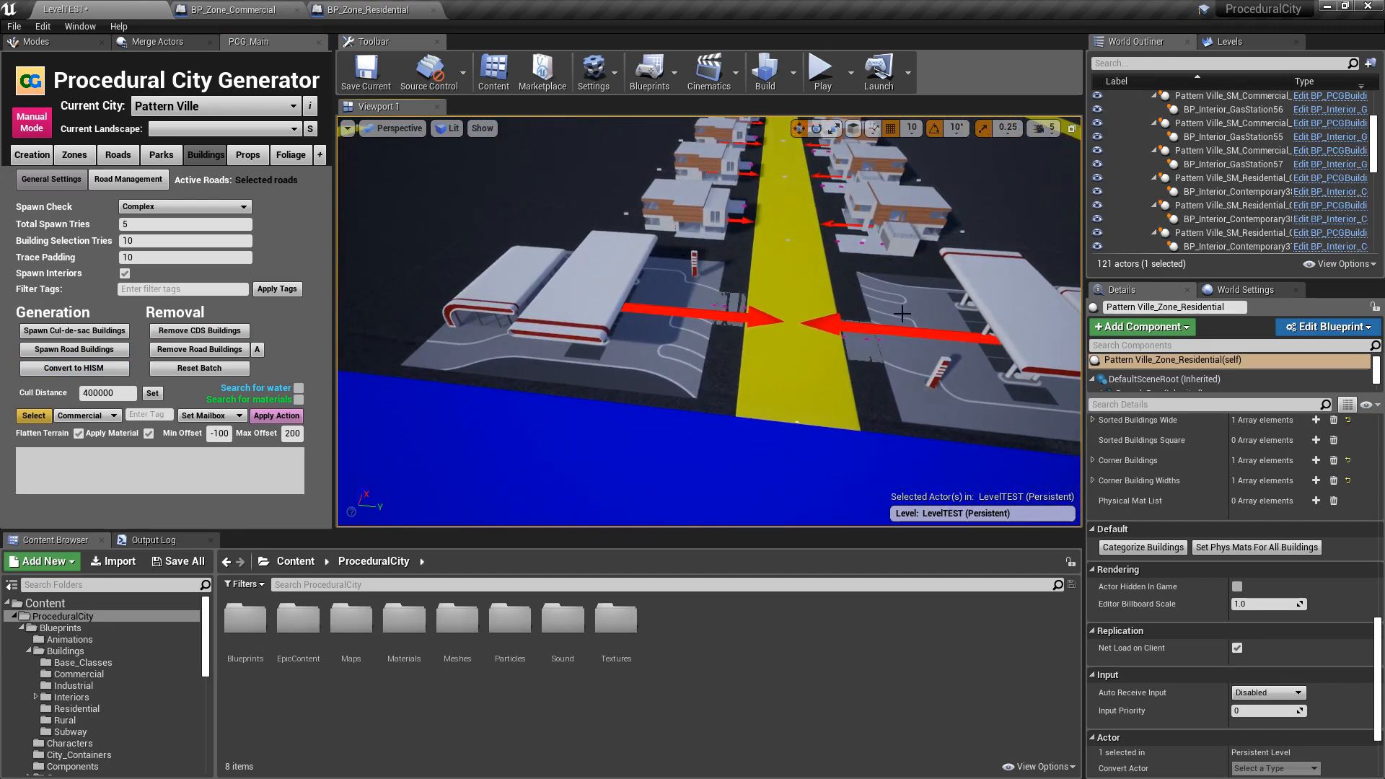
right_click_drag(798, 264, 863, 224)
key("w")
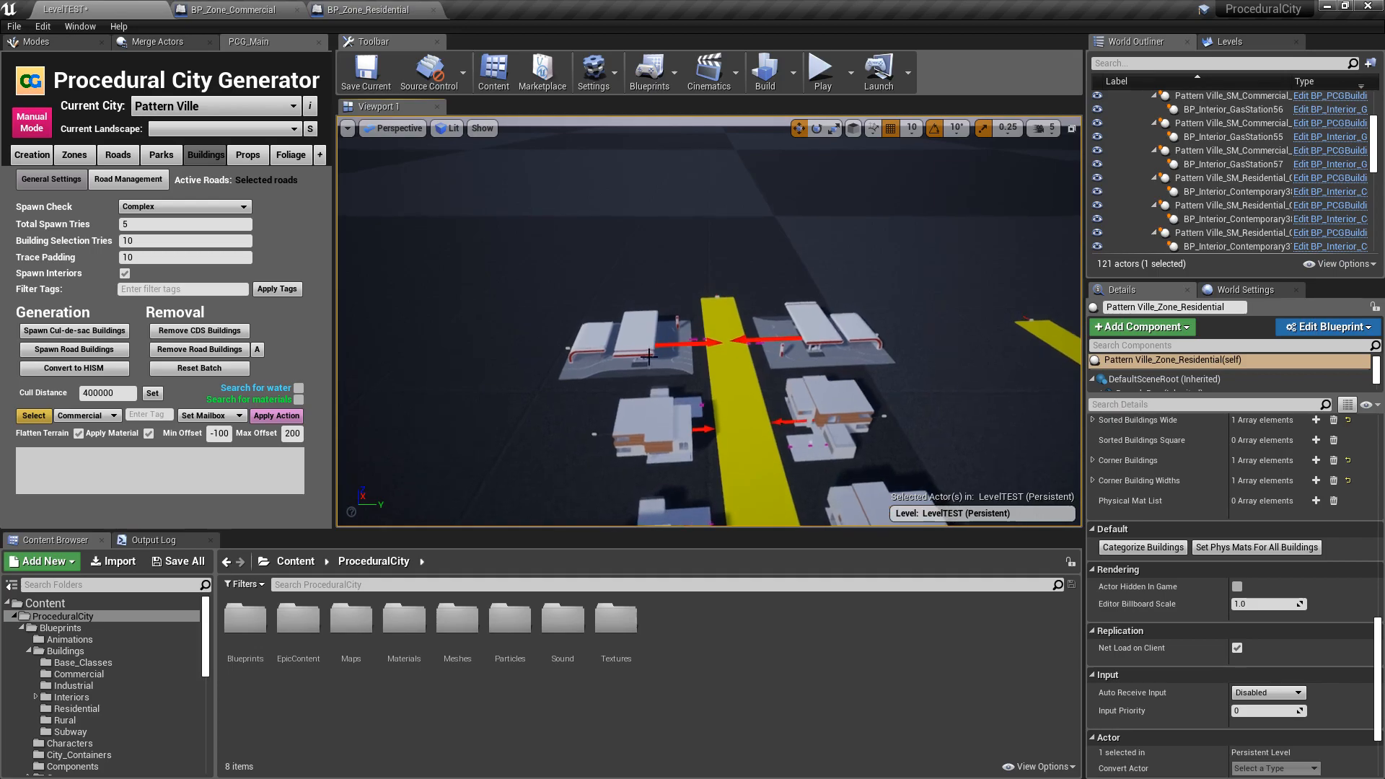
key("s")
mouse_move(804, 310)
right_mouse_down()
mouse_move(1017, 325)
mouse_move(812, 303)
mouse_move(809, 278)
mouse_move(831, 314)
mouse_move(807, 307)
right_mouse_up()
key("d")
key("e")
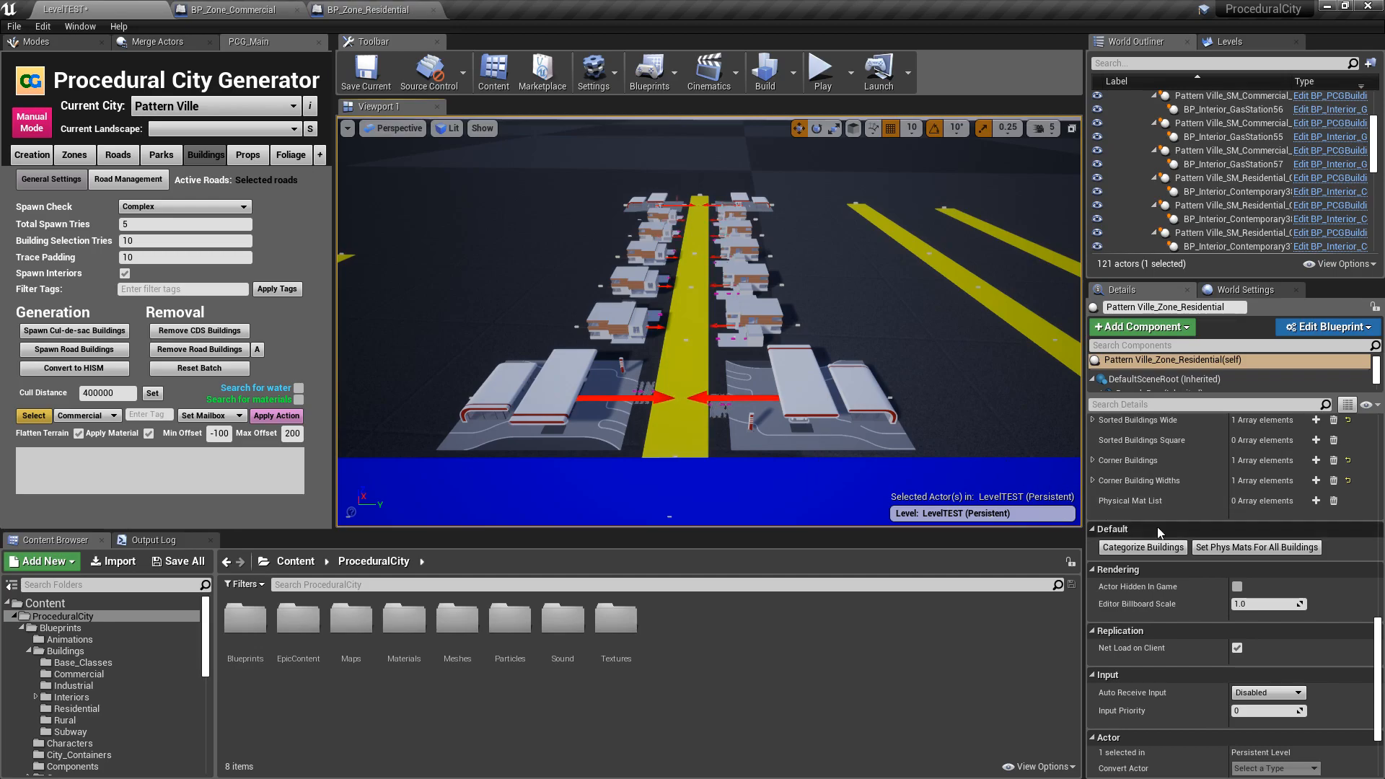
- Clear the road buildings and set the gas station's corner options to Right side of the road with a 0.5 spawn chance
left_click(190, 354)
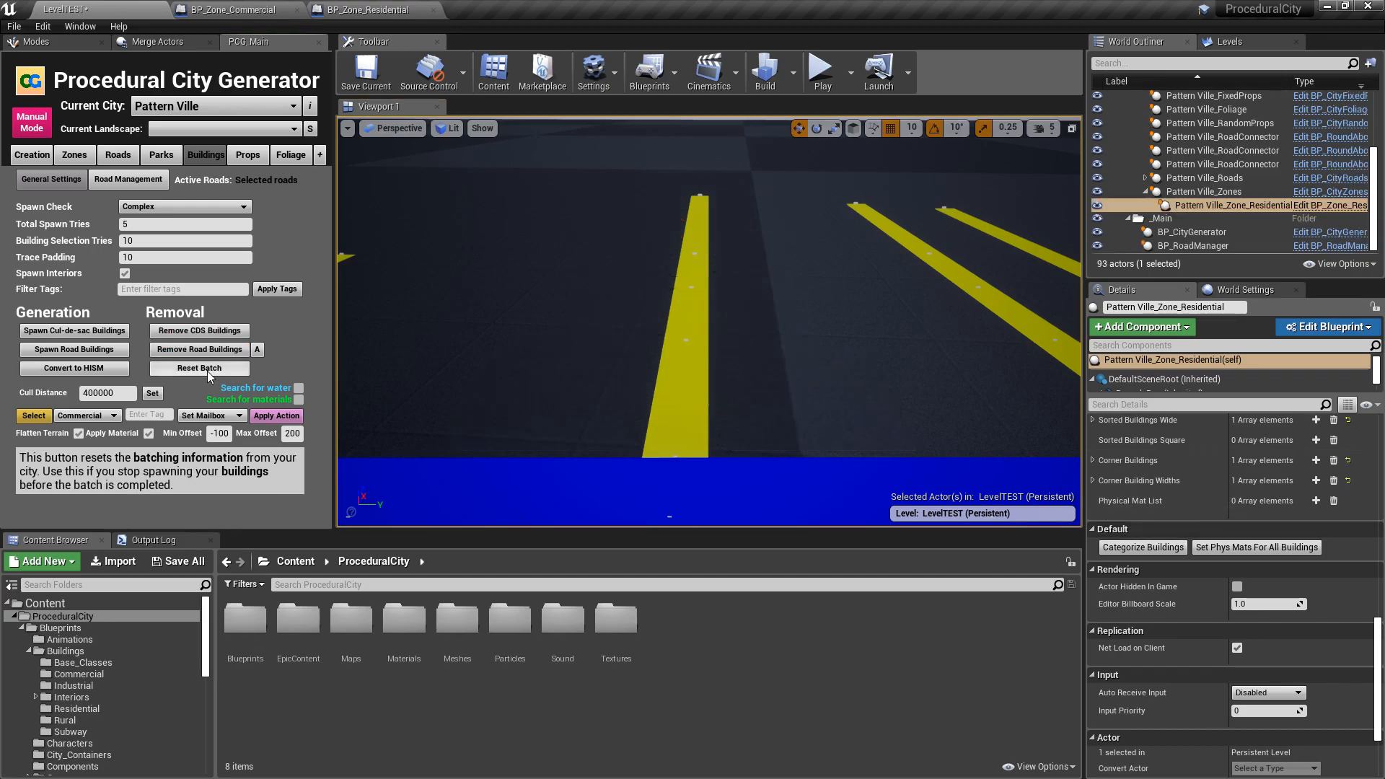
scroll(1206, 495, "up", 1)
scroll(1206, 495, "up", 10)
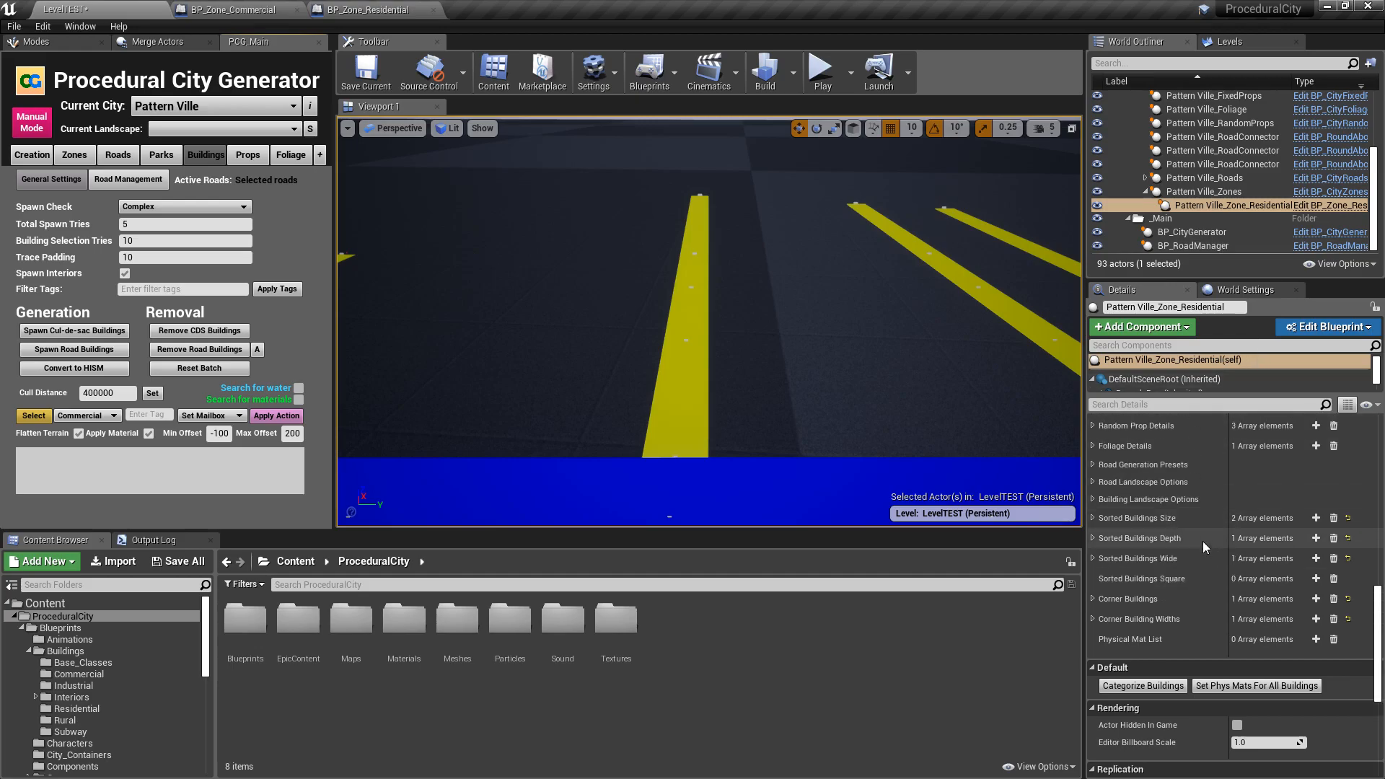
scroll(1137, 482, "up", 9)
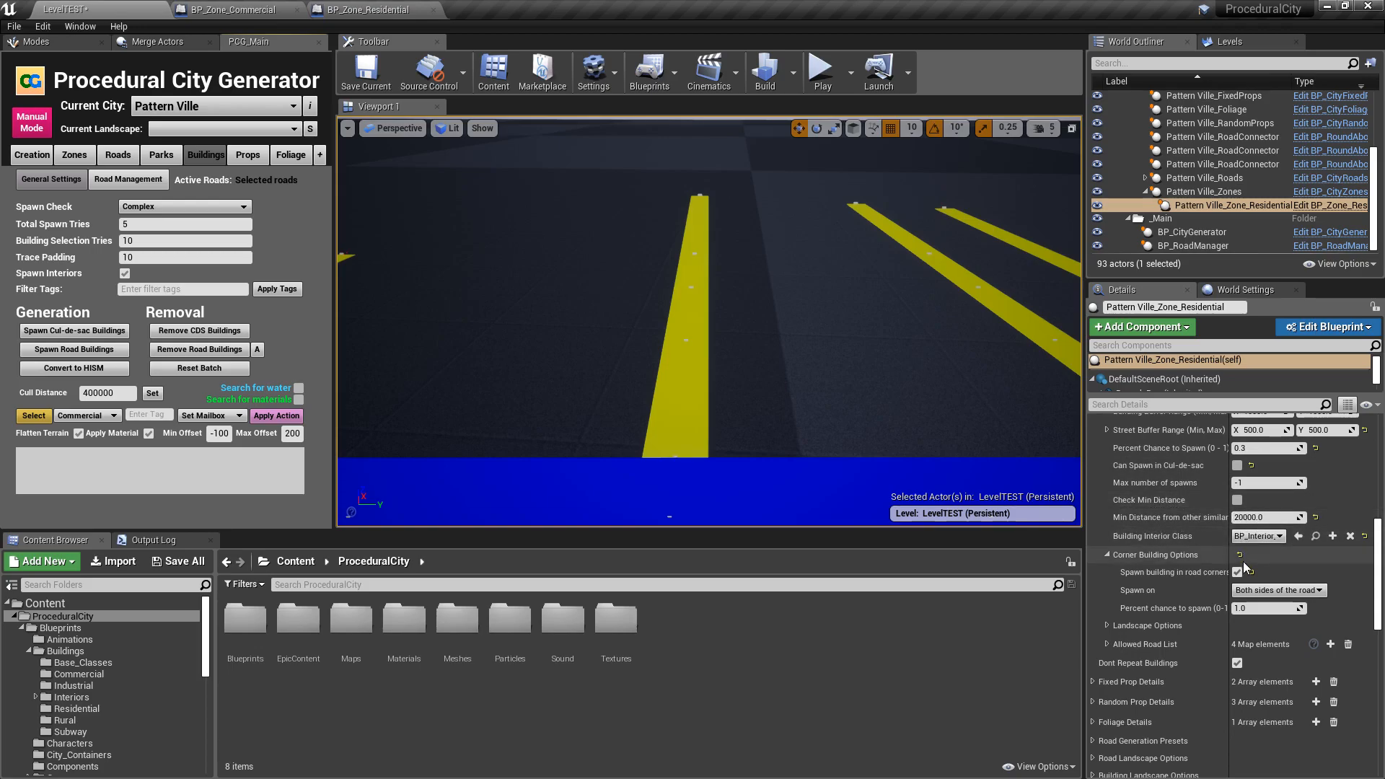
left_click(1288, 592)
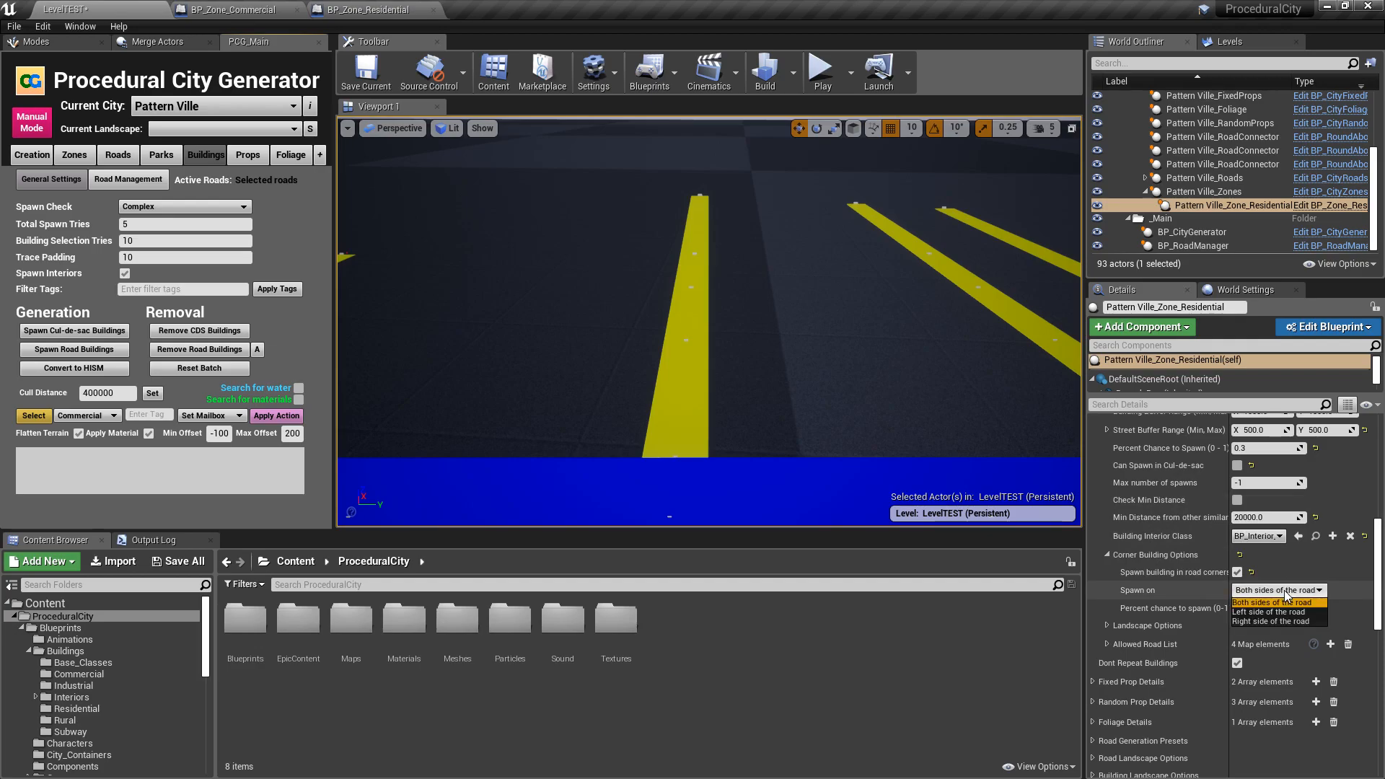
left_click(1270, 622)
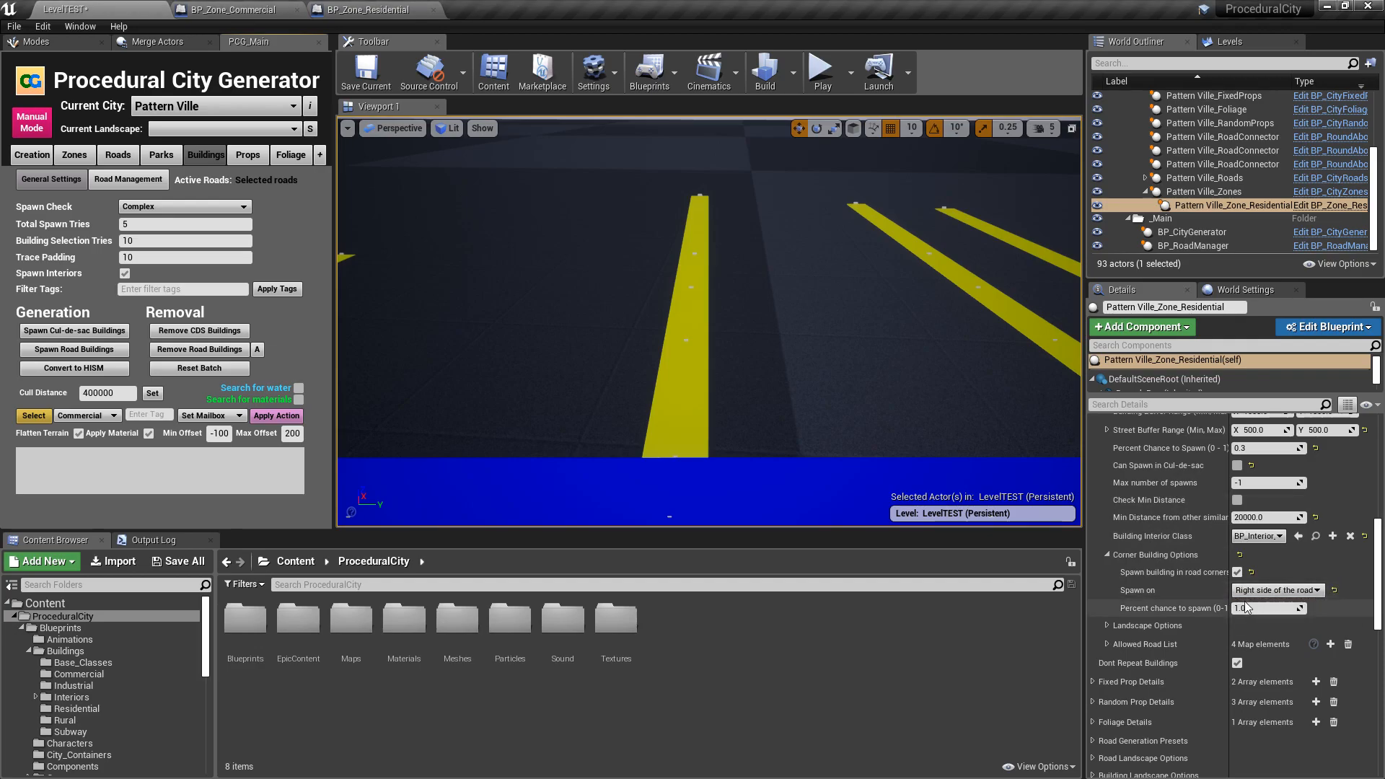
left_click(1265, 609)
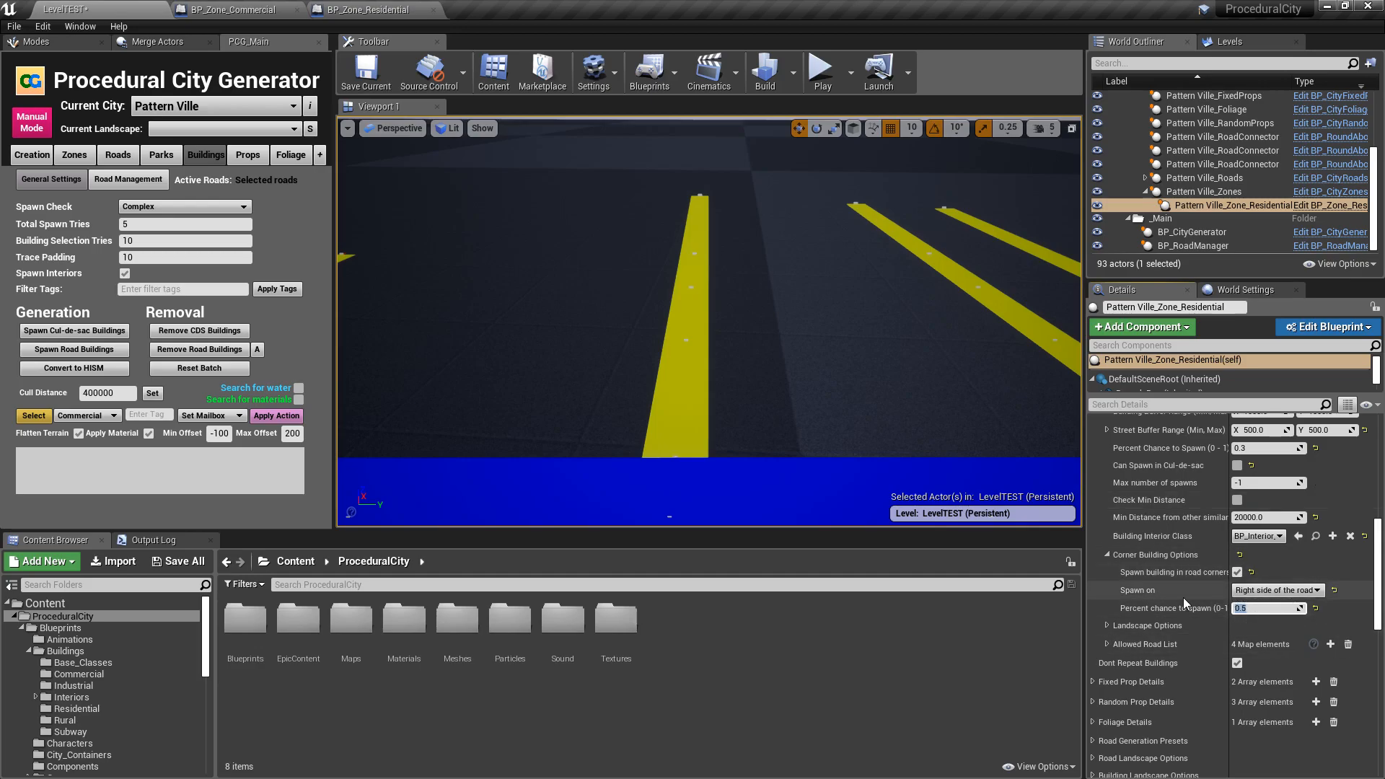
scroll(1176, 596, "up", 2)
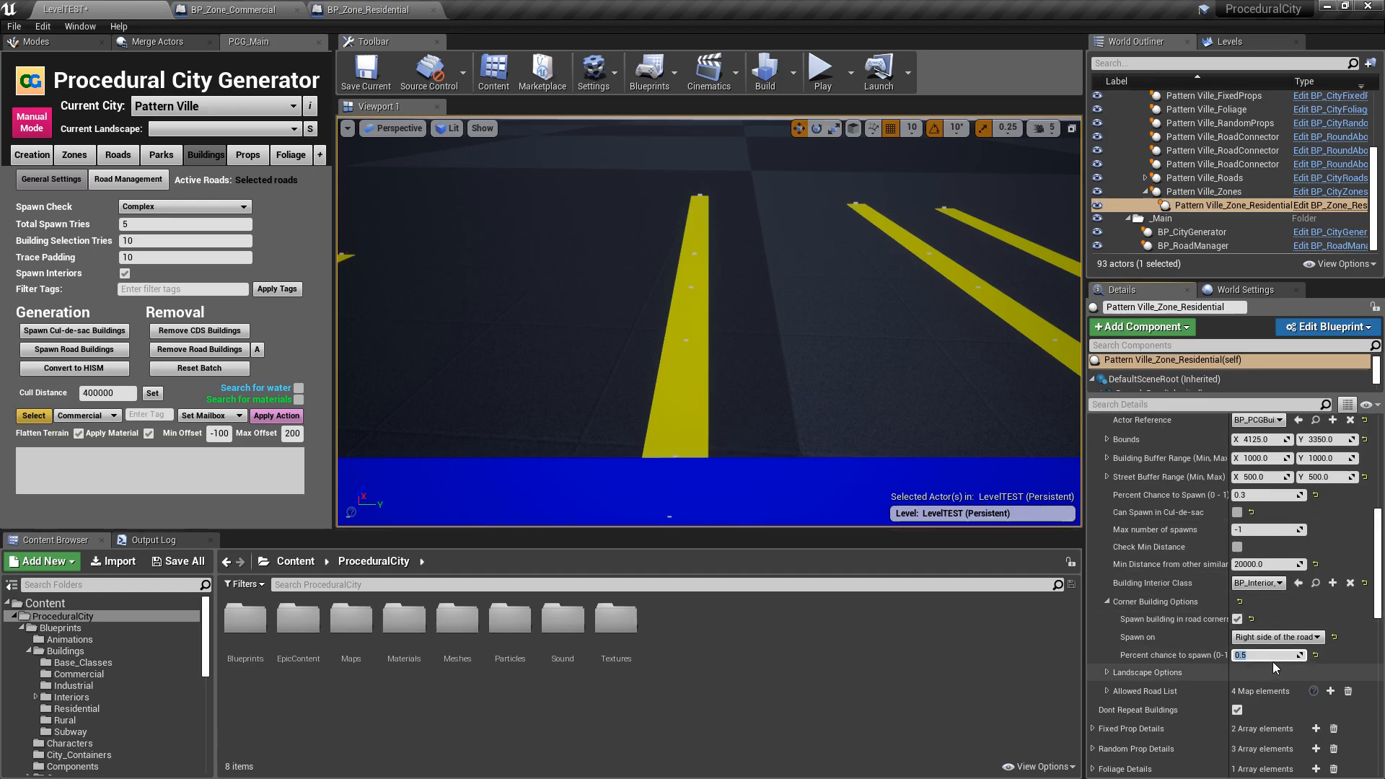
scroll(1200, 619, "up", 2)
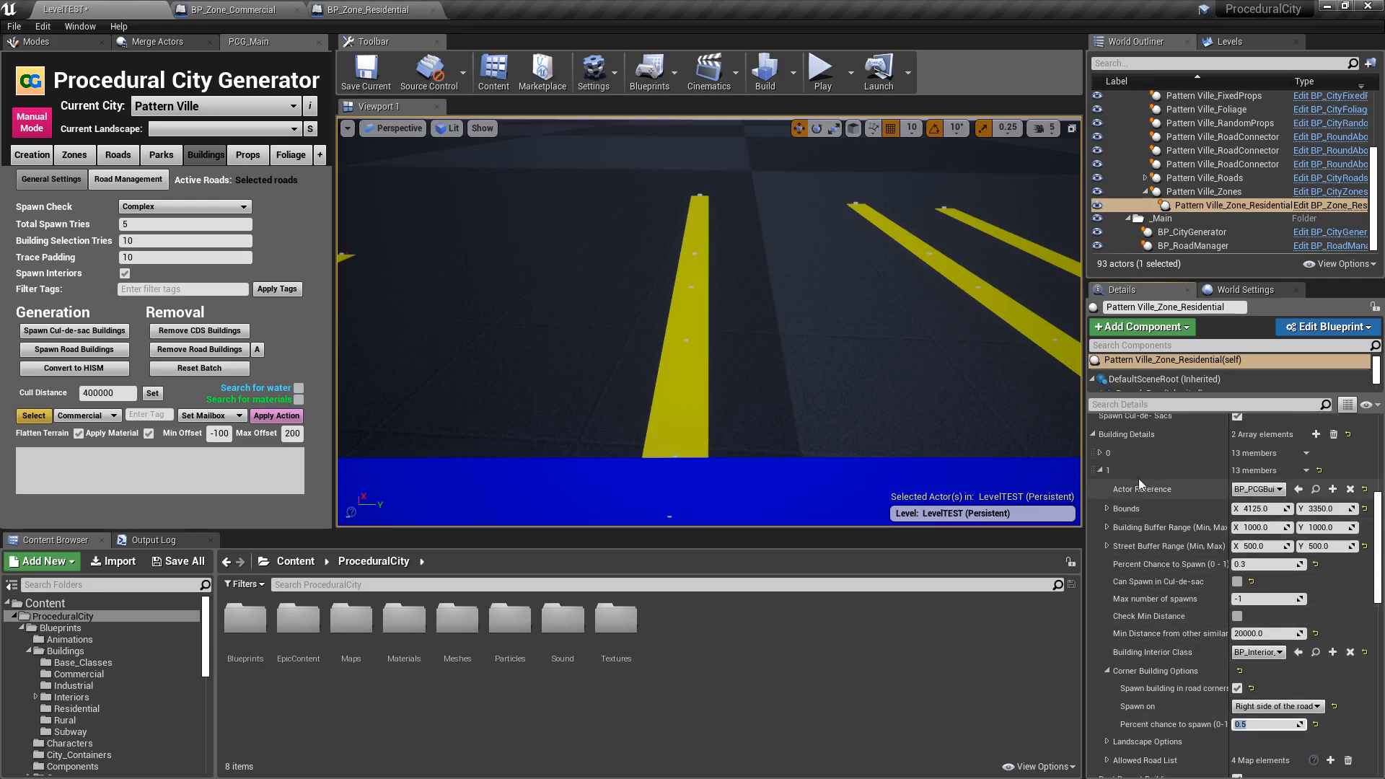
left_click(1099, 472)
scroll(1166, 606, "down", 4)
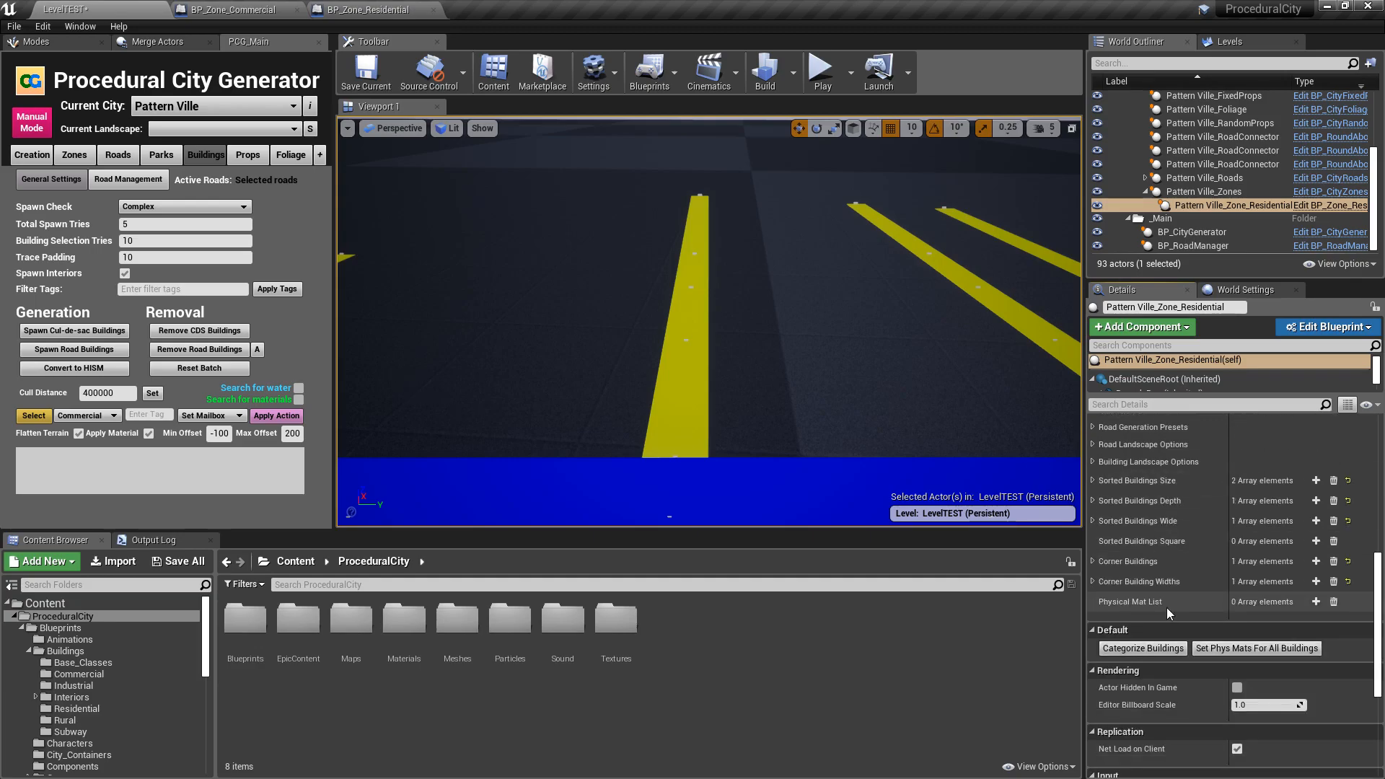
scroll(1168, 612, "down", 4)
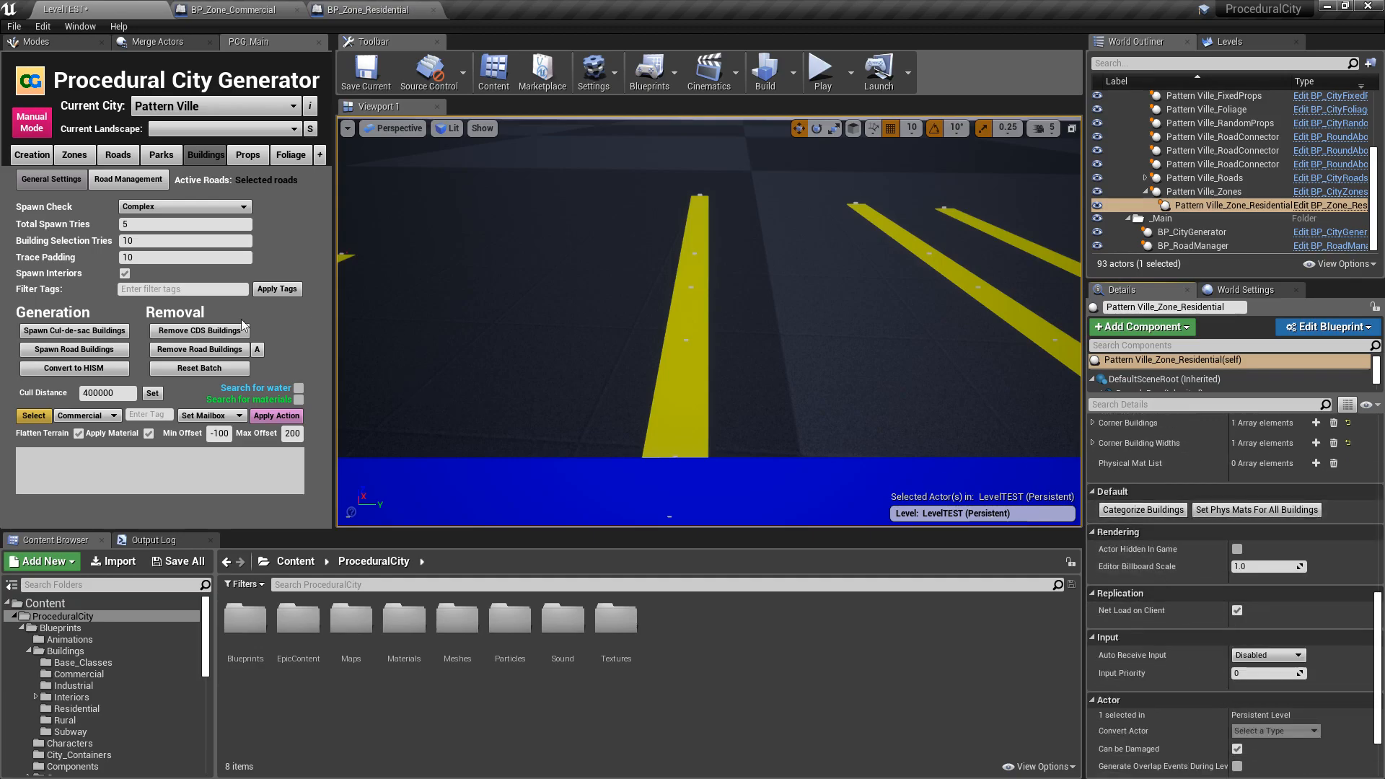
- Spawn and remove the road buildings three times, comparing gas station placement at the corners on the road's right side
left_click(74, 350)
right_click_drag(416, 340, 516, 373)
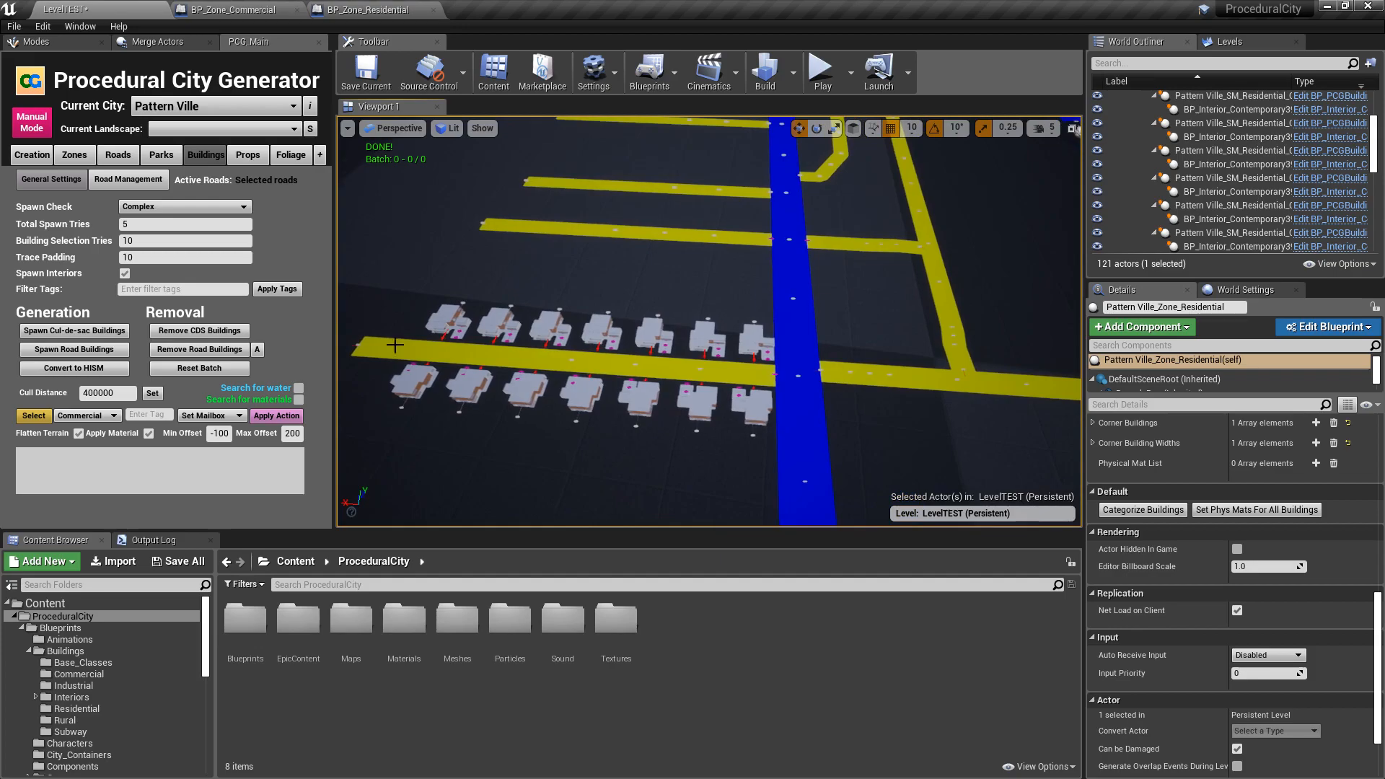
left_click(210, 353)
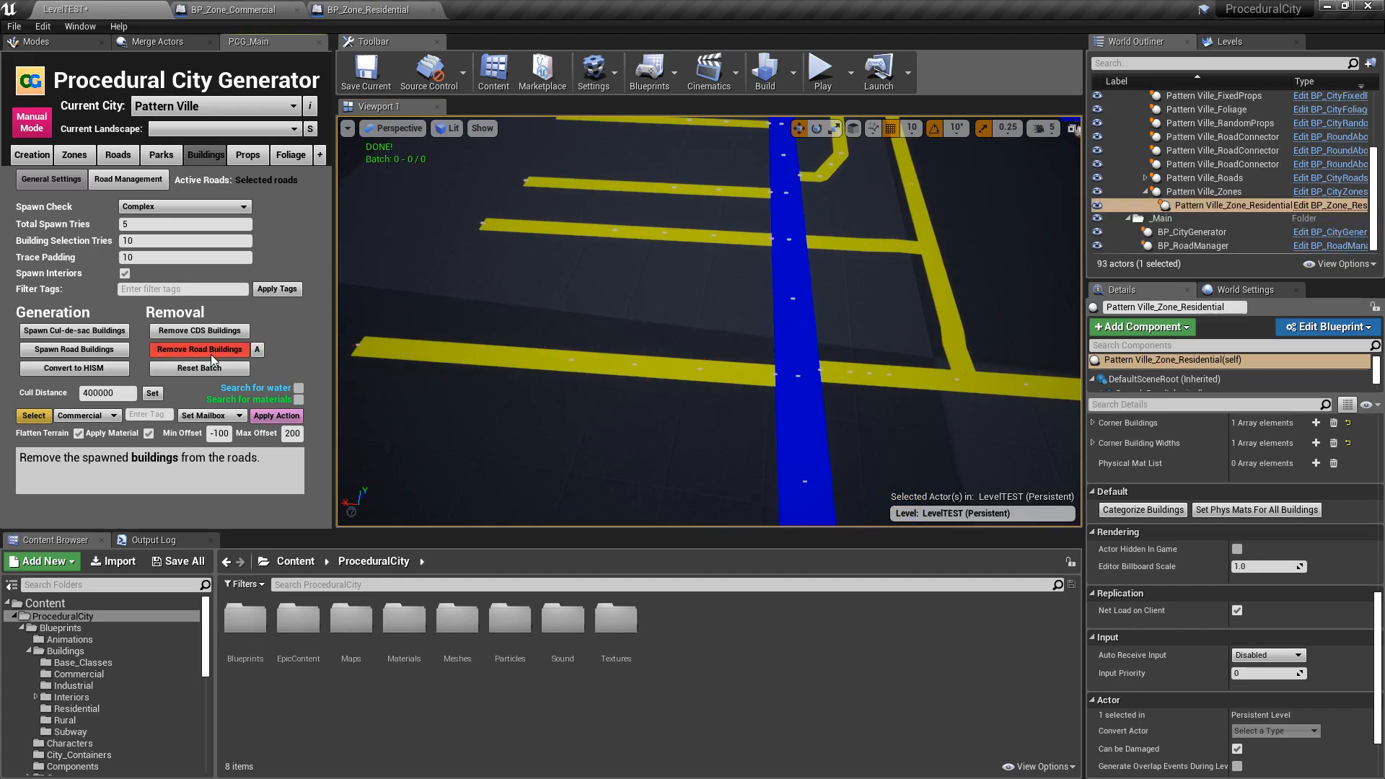
left_click(108, 351)
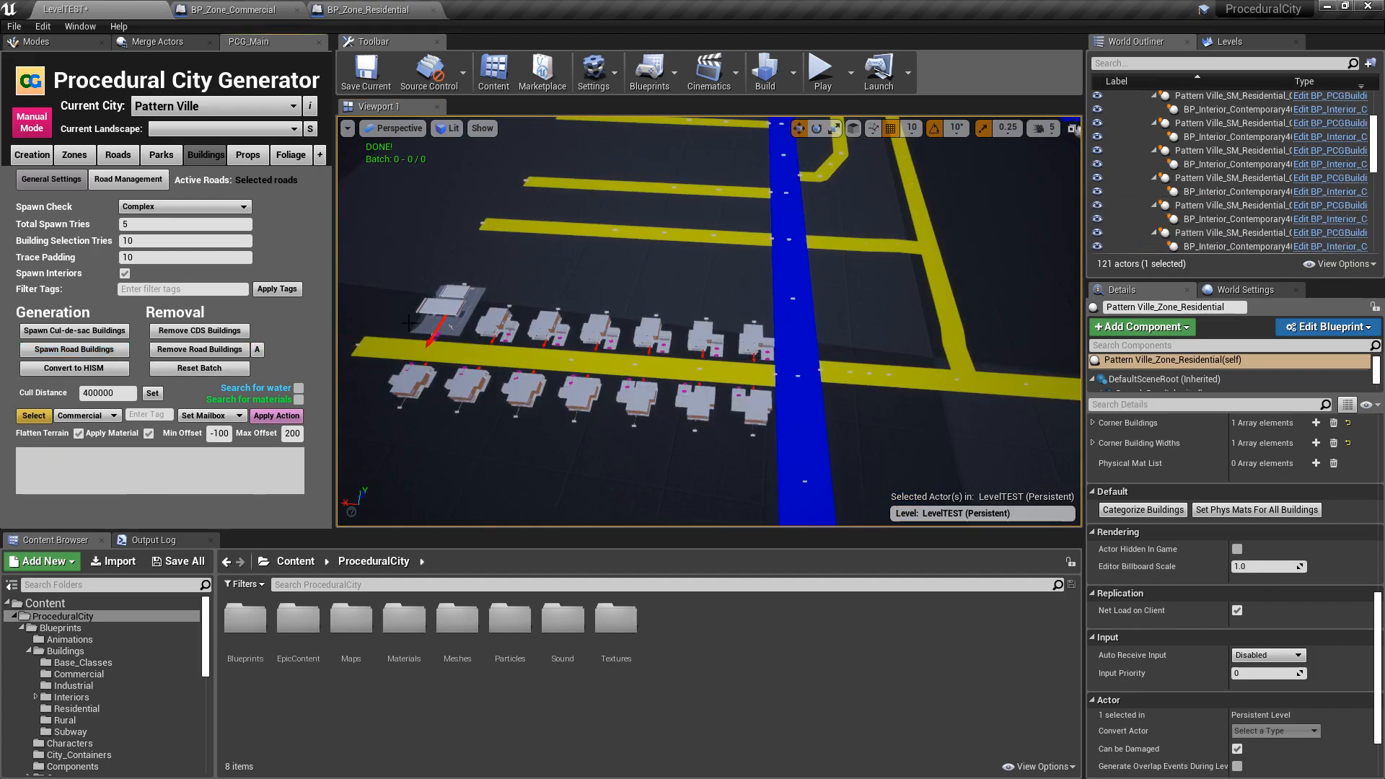
left_click(217, 350)
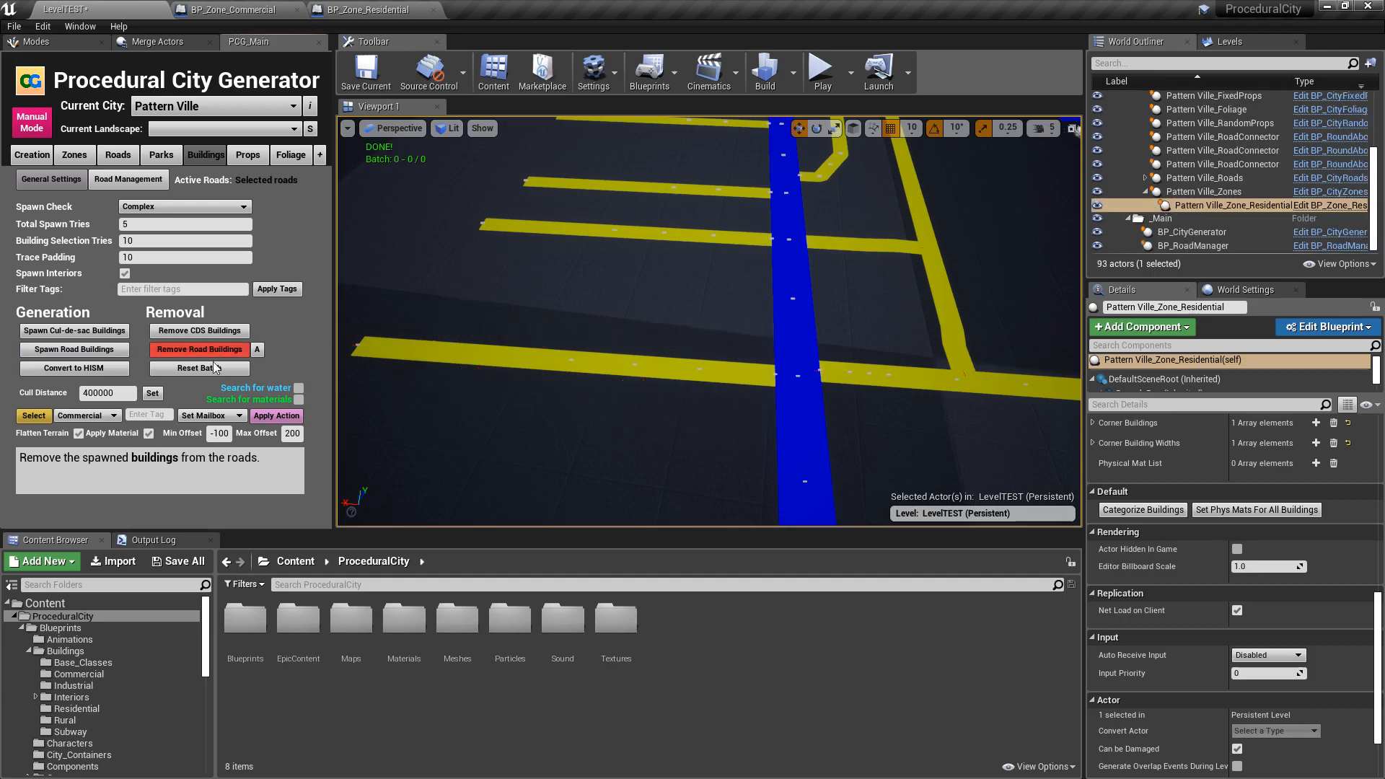
left_click(80, 350)
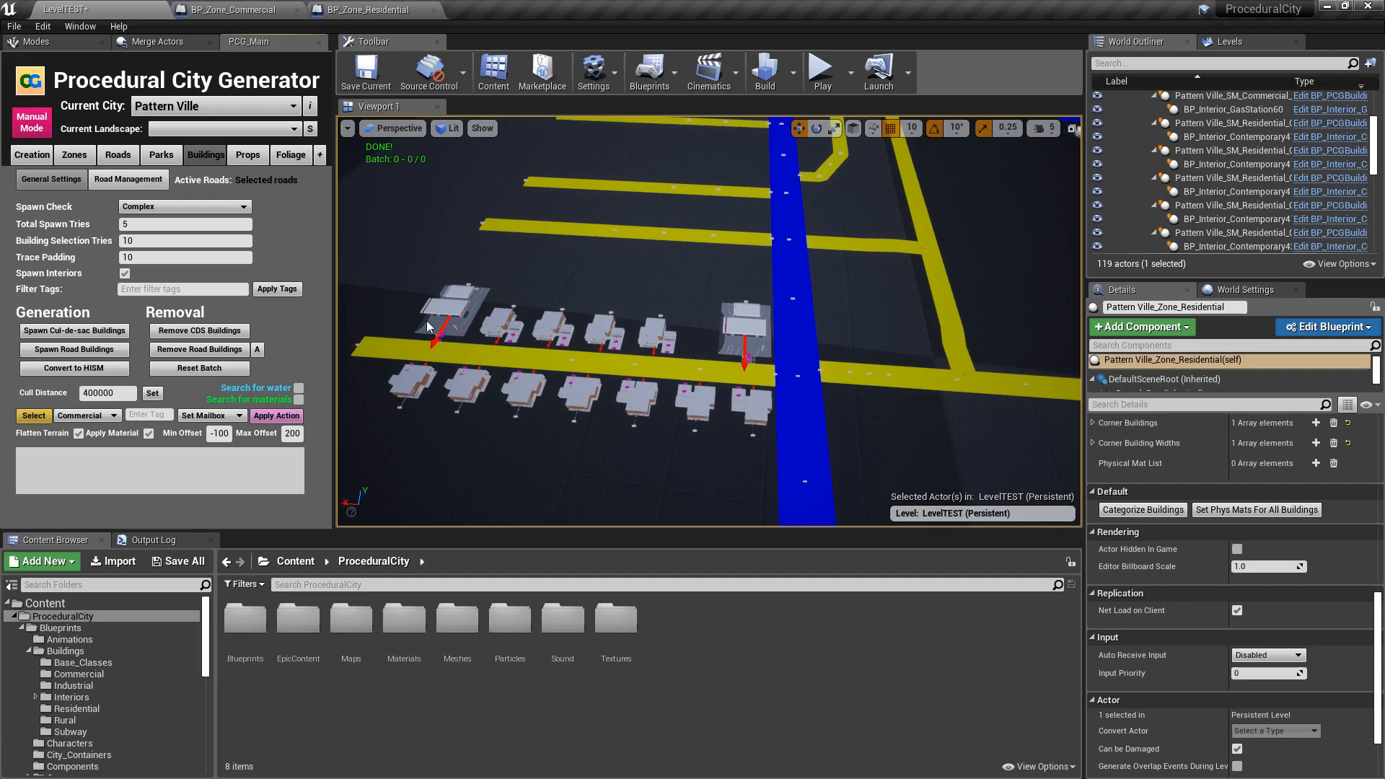
right_click_drag(844, 282, 792, 244)
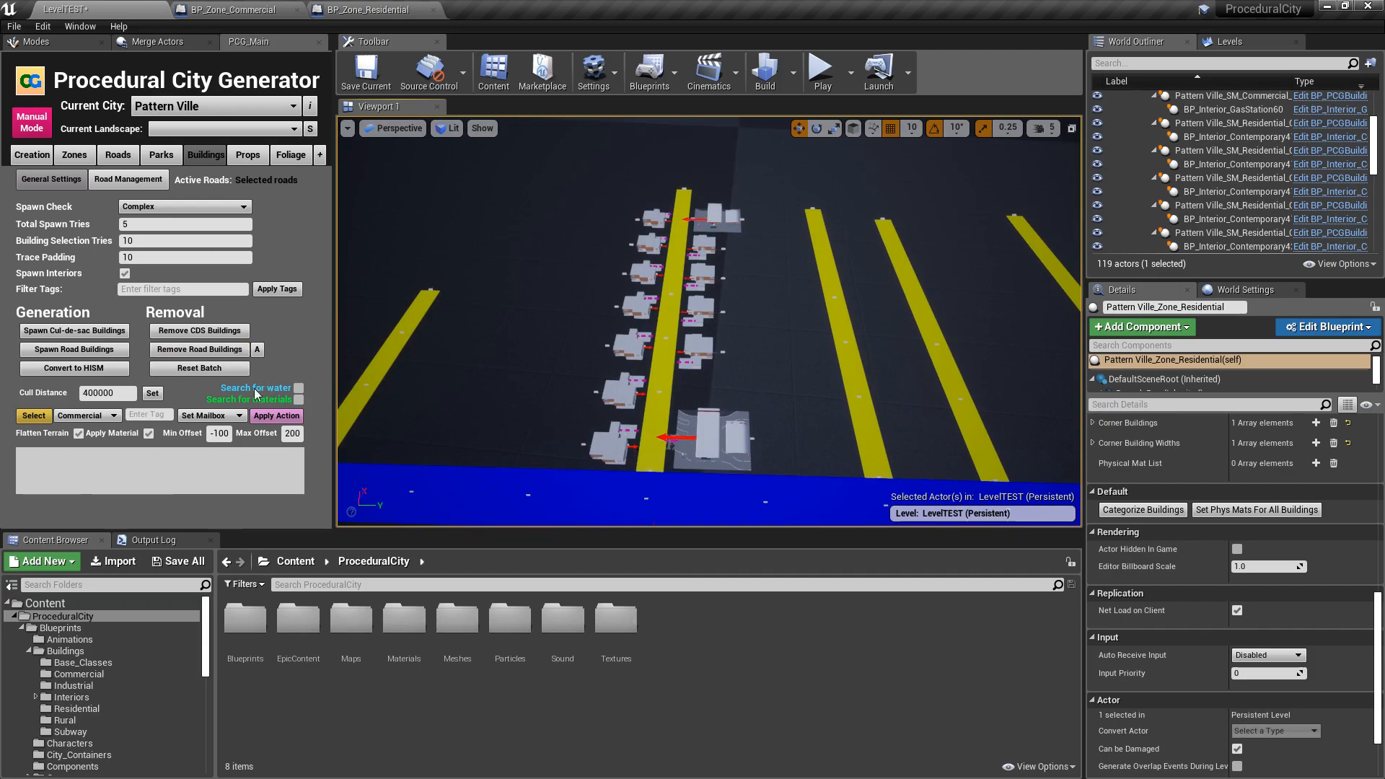
left_click(224, 350)
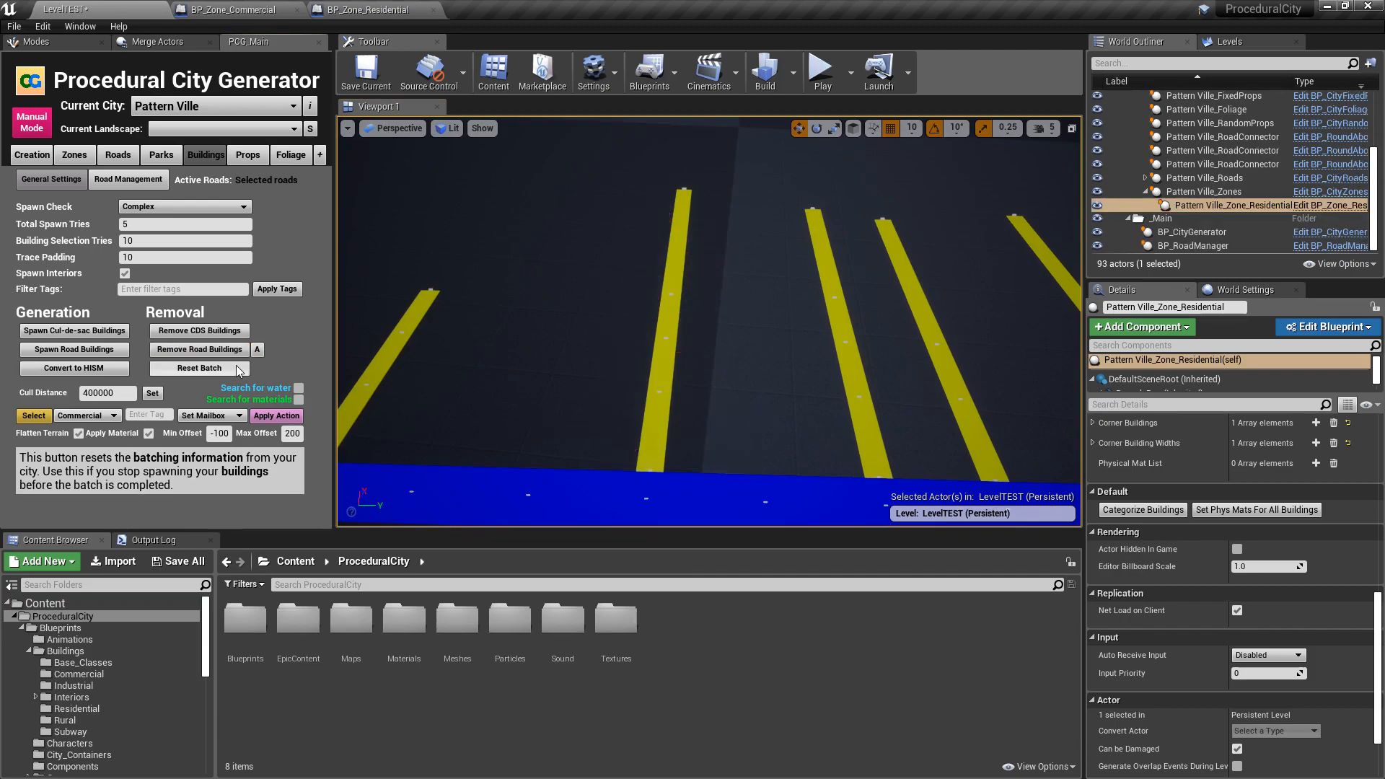
- Copy building entry 0, the Apartment1a building, from the Building Details of BP_Zone_Commercial
left_click(227, 10)
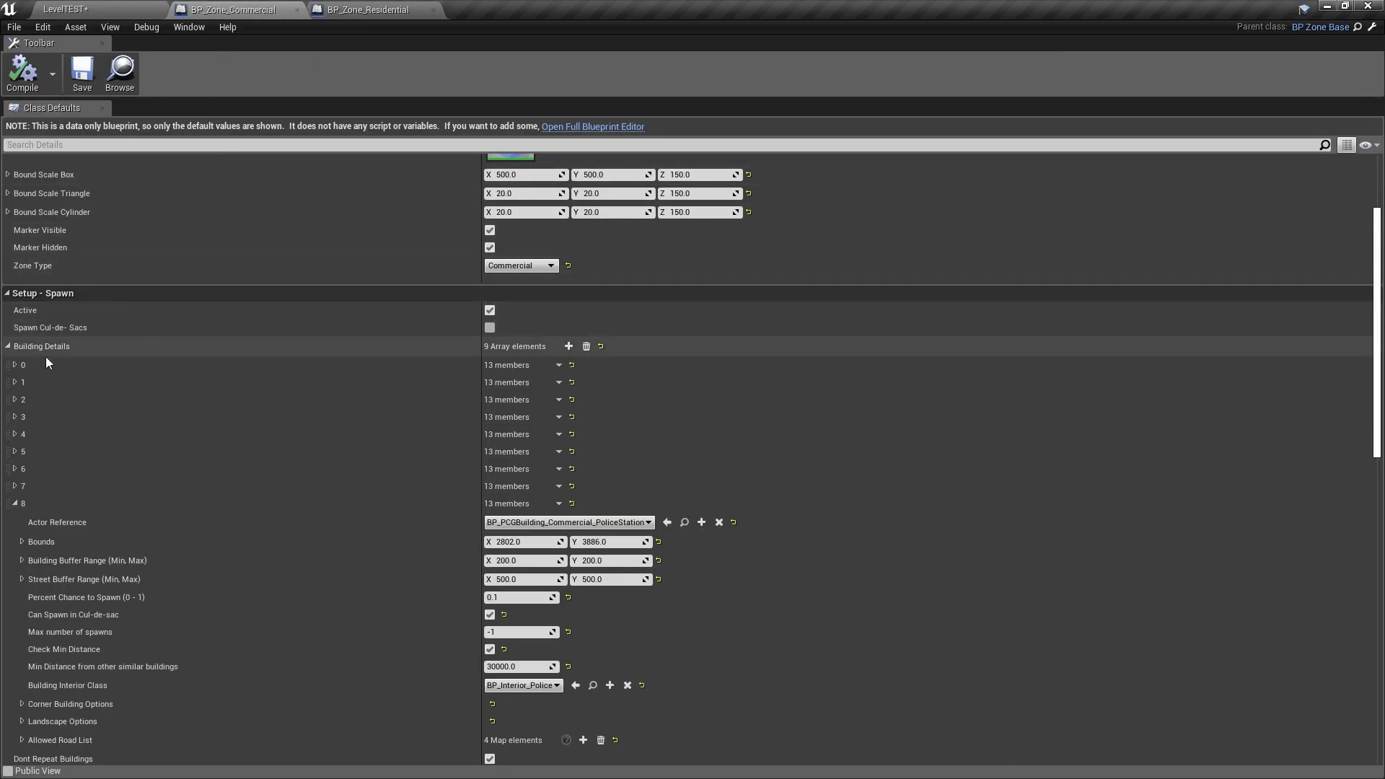
left_click(14, 366)
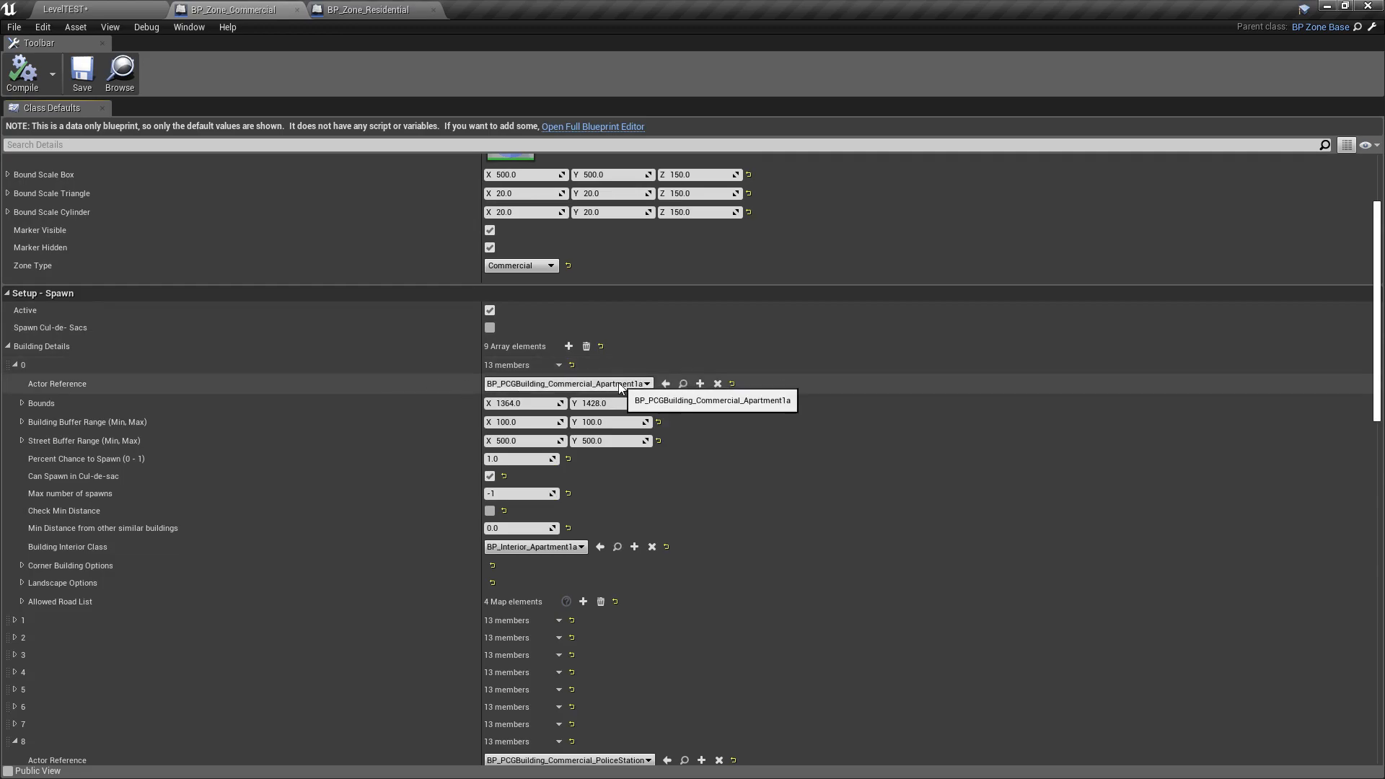
left_click(15, 366)
right_click(29, 367)
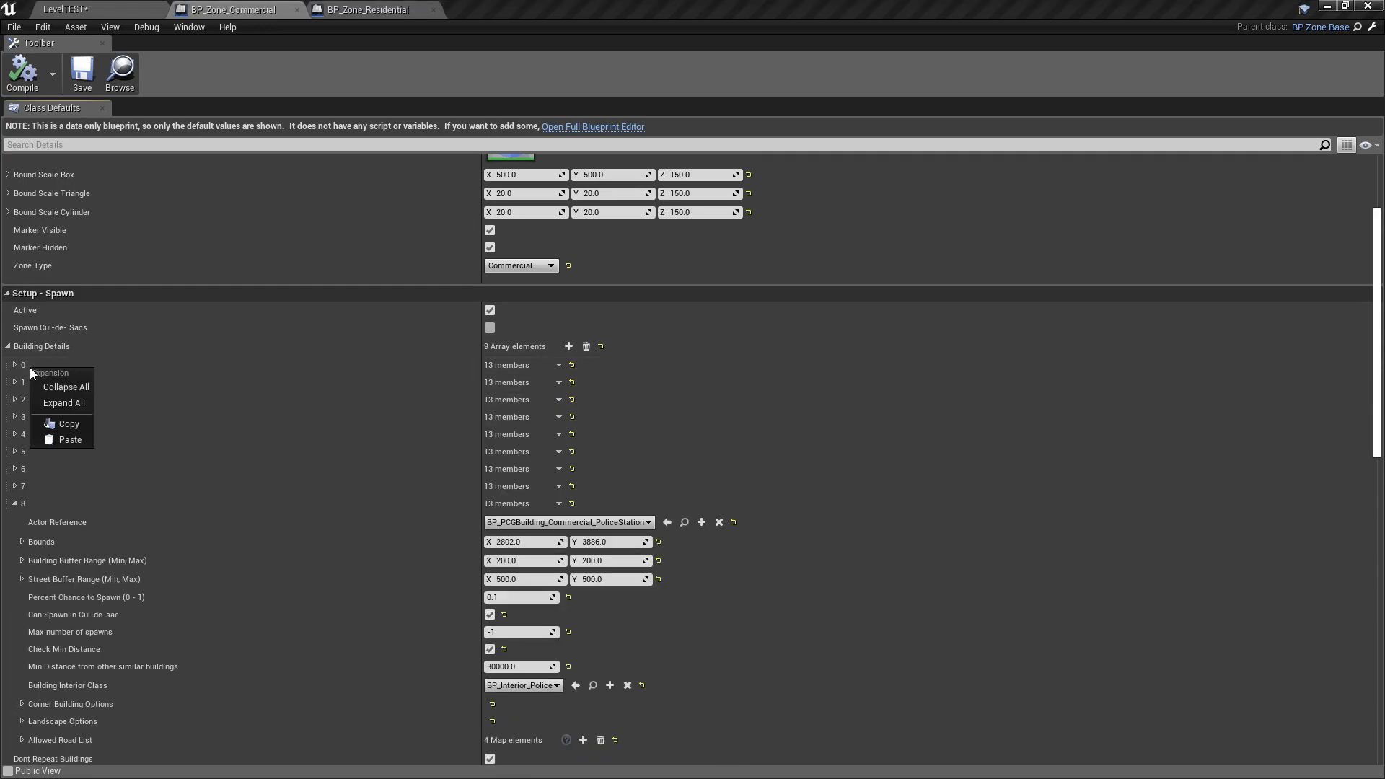
left_click(61, 423)
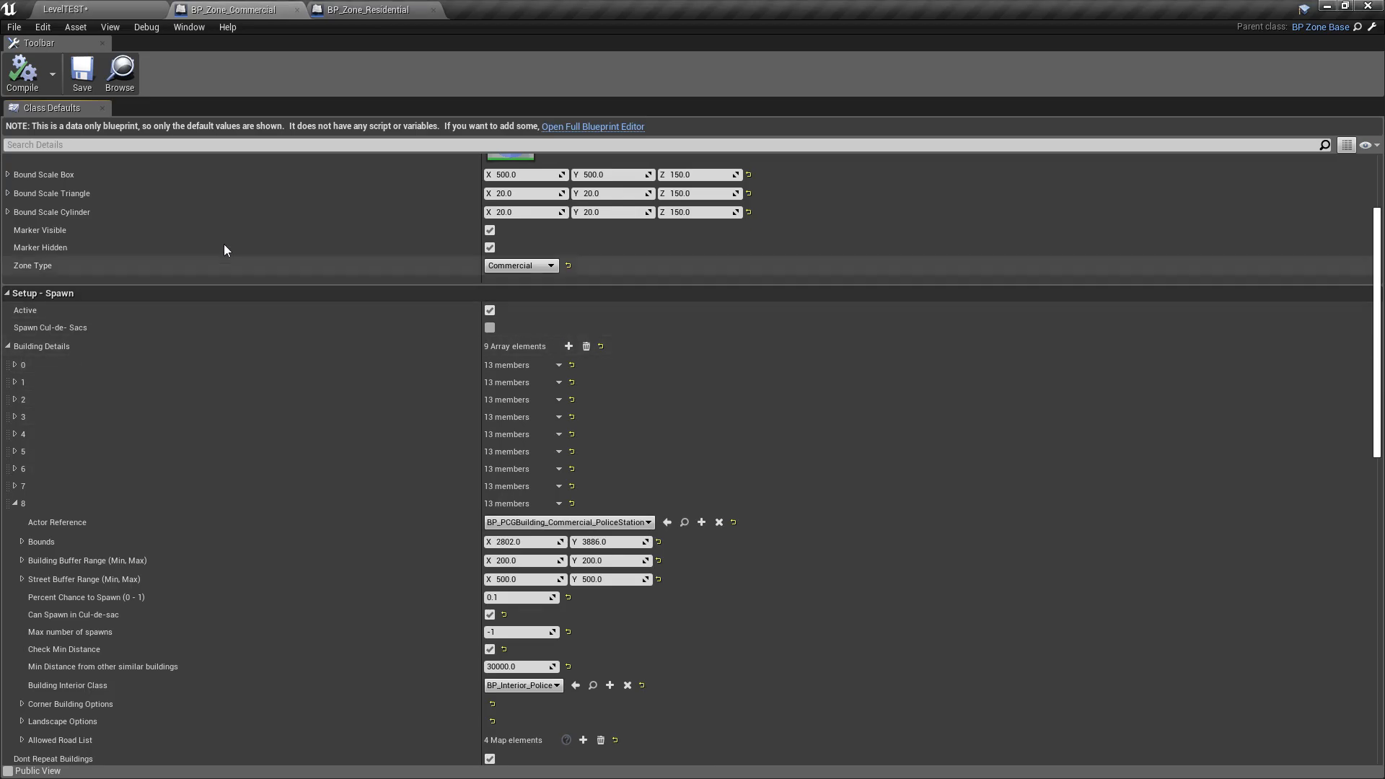
- Return to LevelTEST and add a third element to the residential zone's Building Details array
left_click(130, 9)
left_click(1267, 202)
scroll(1220, 495, "up", 10)
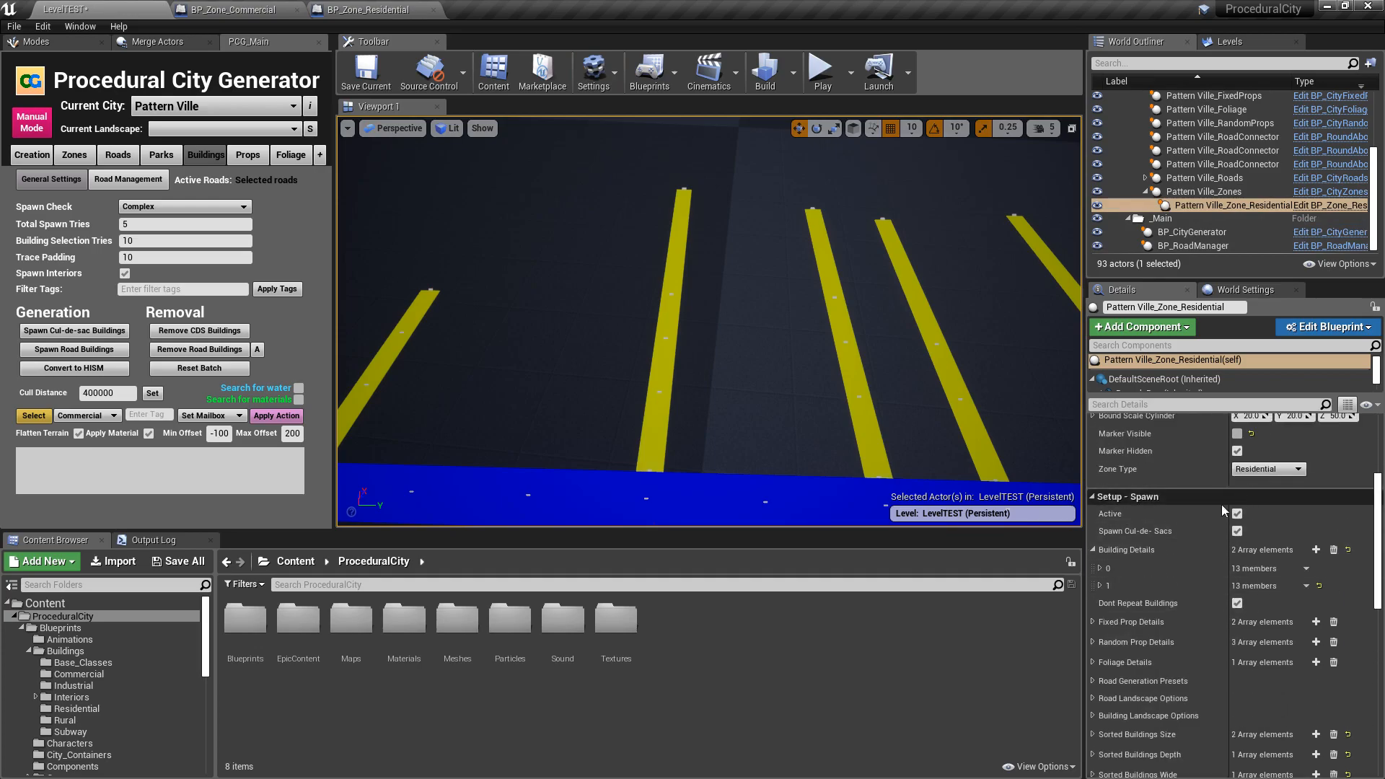
left_click(1317, 550)
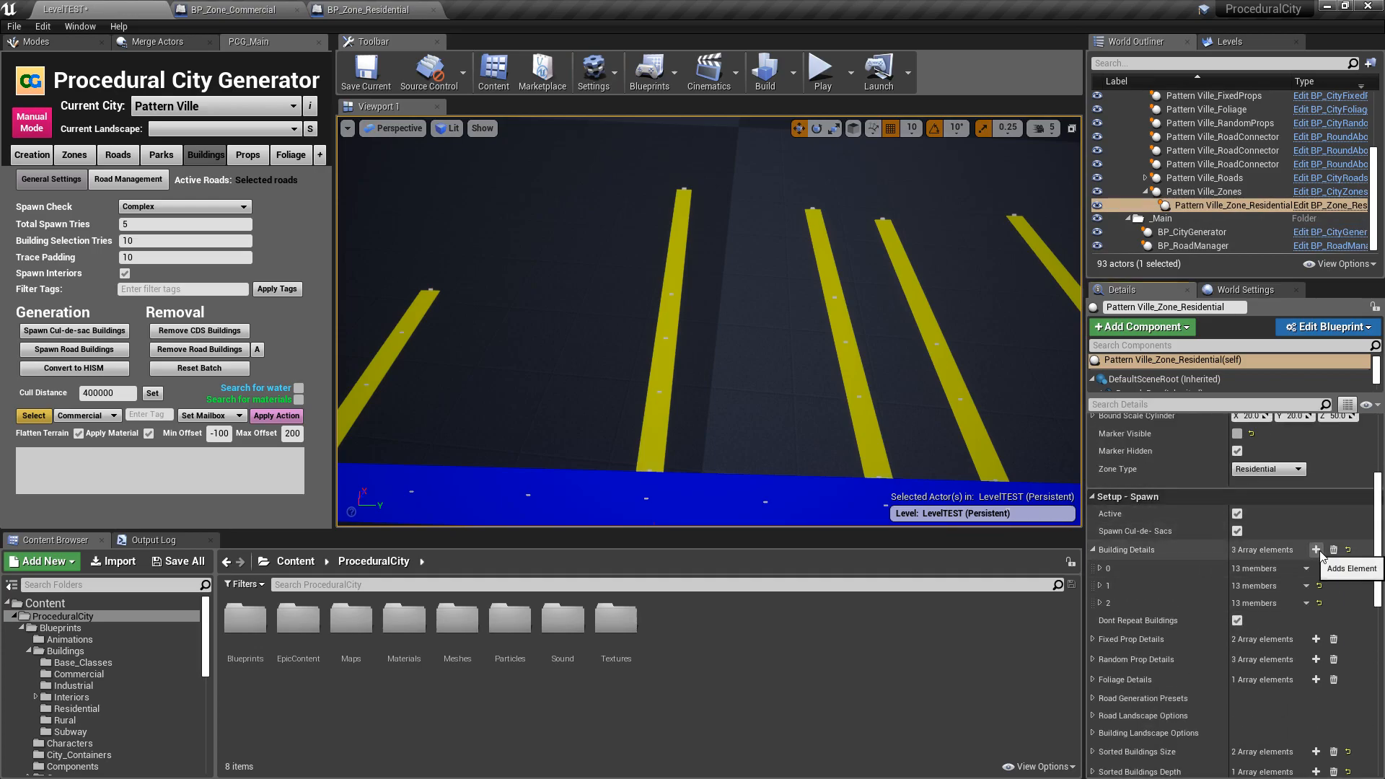
- Paste the copied Apartment1a building into element 2 of the residential zone's Building Details and expand its settings
right_click(1108, 603)
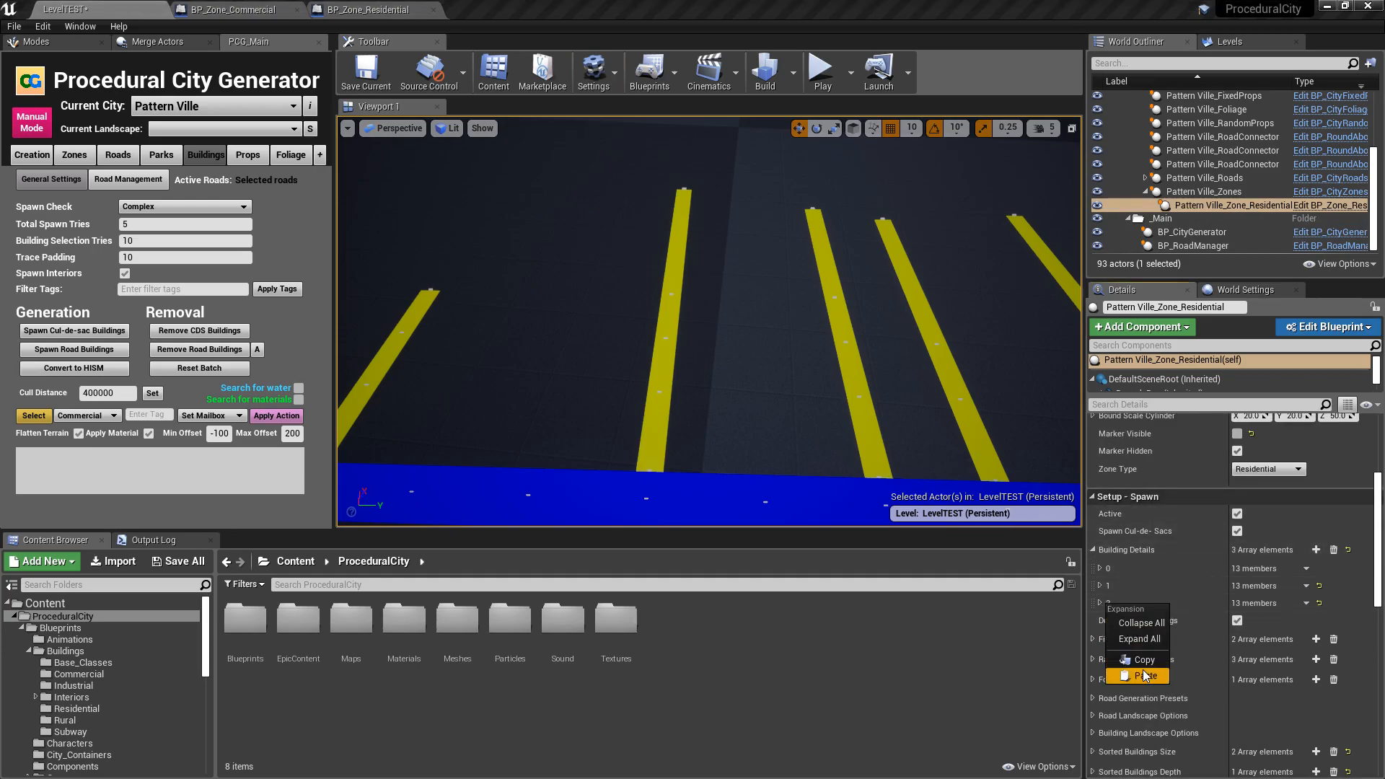
left_click(1146, 676)
left_click(1100, 604)
- Enable corner spawning in the apartment entry's Corner Building Options and set it to spawn on Left side of the road
scroll(1104, 606, "down", 2)
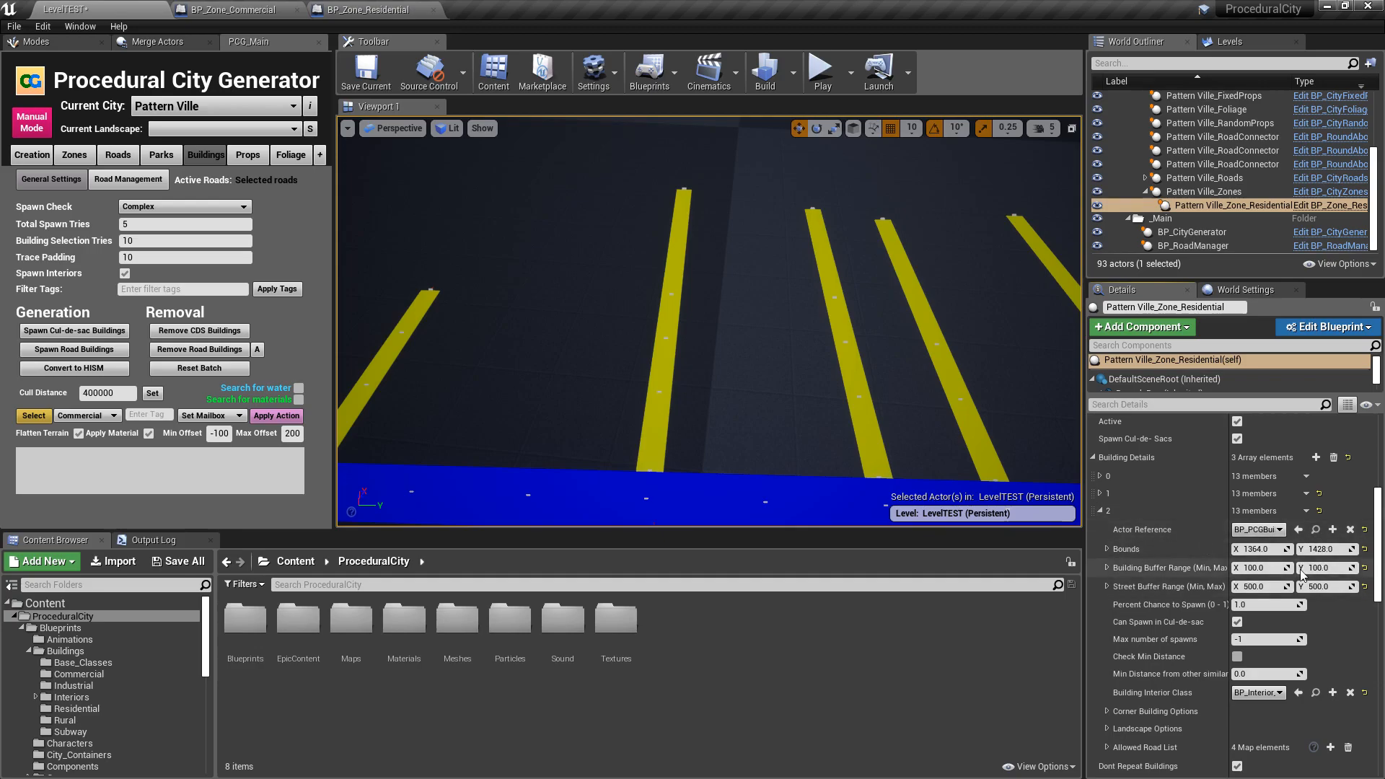
scroll(1240, 532, "down", 2)
scroll(1240, 533, "down", 2)
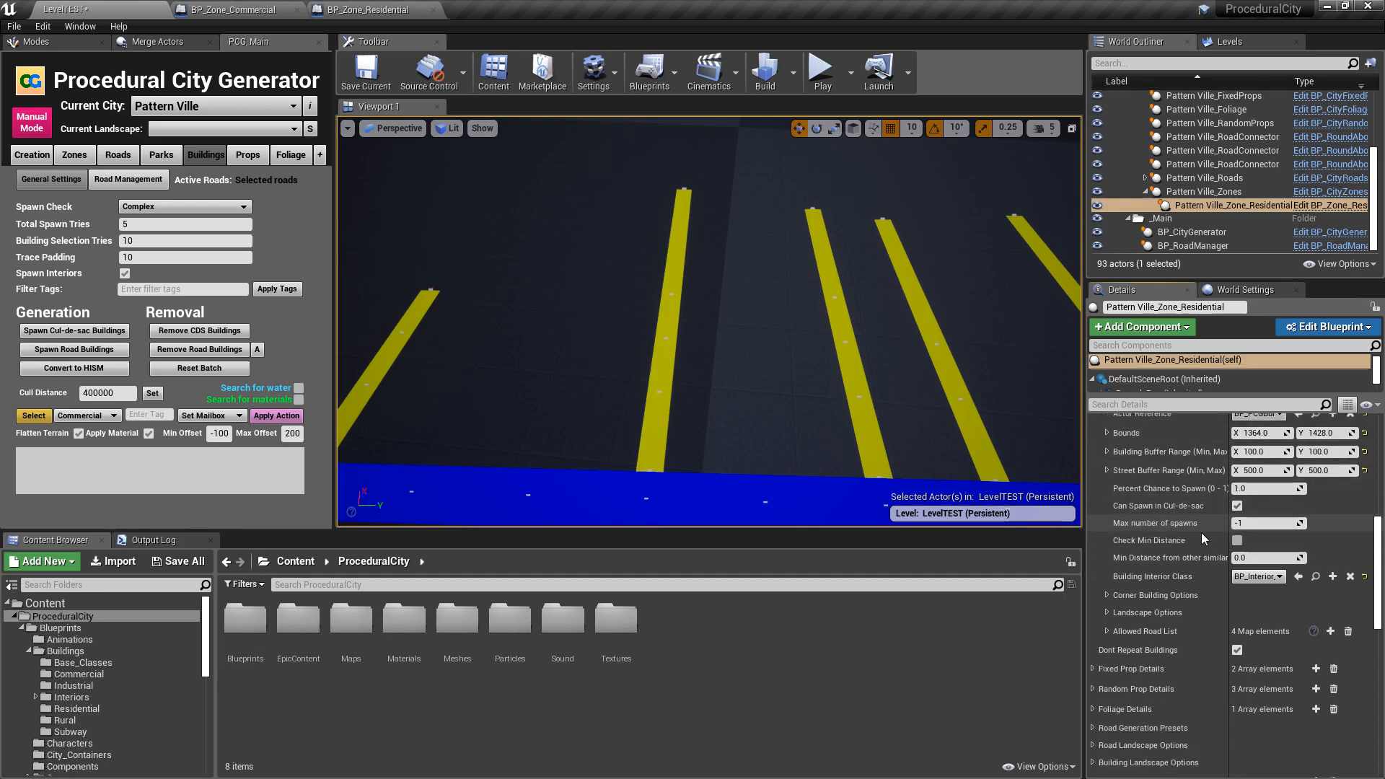
scroll(1205, 530, "down", 2)
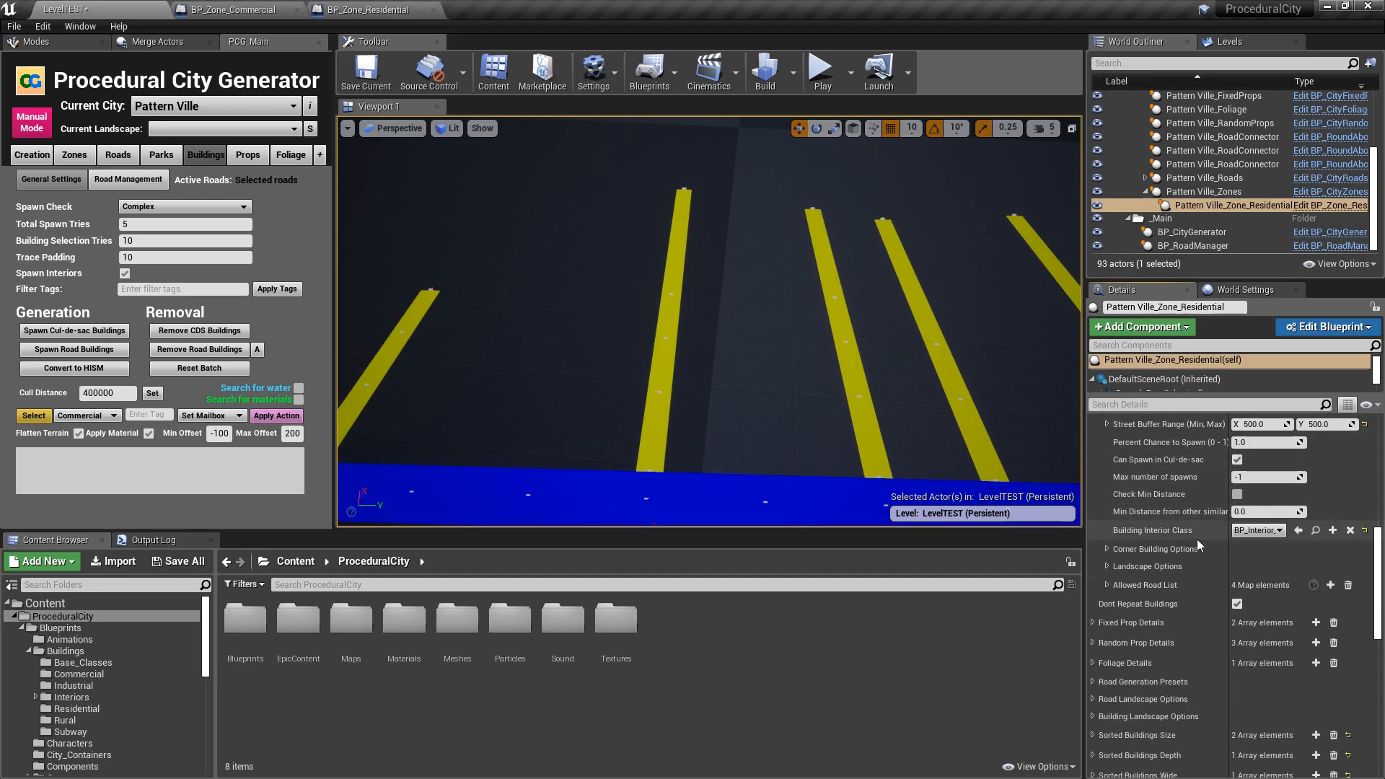
left_click(1107, 550)
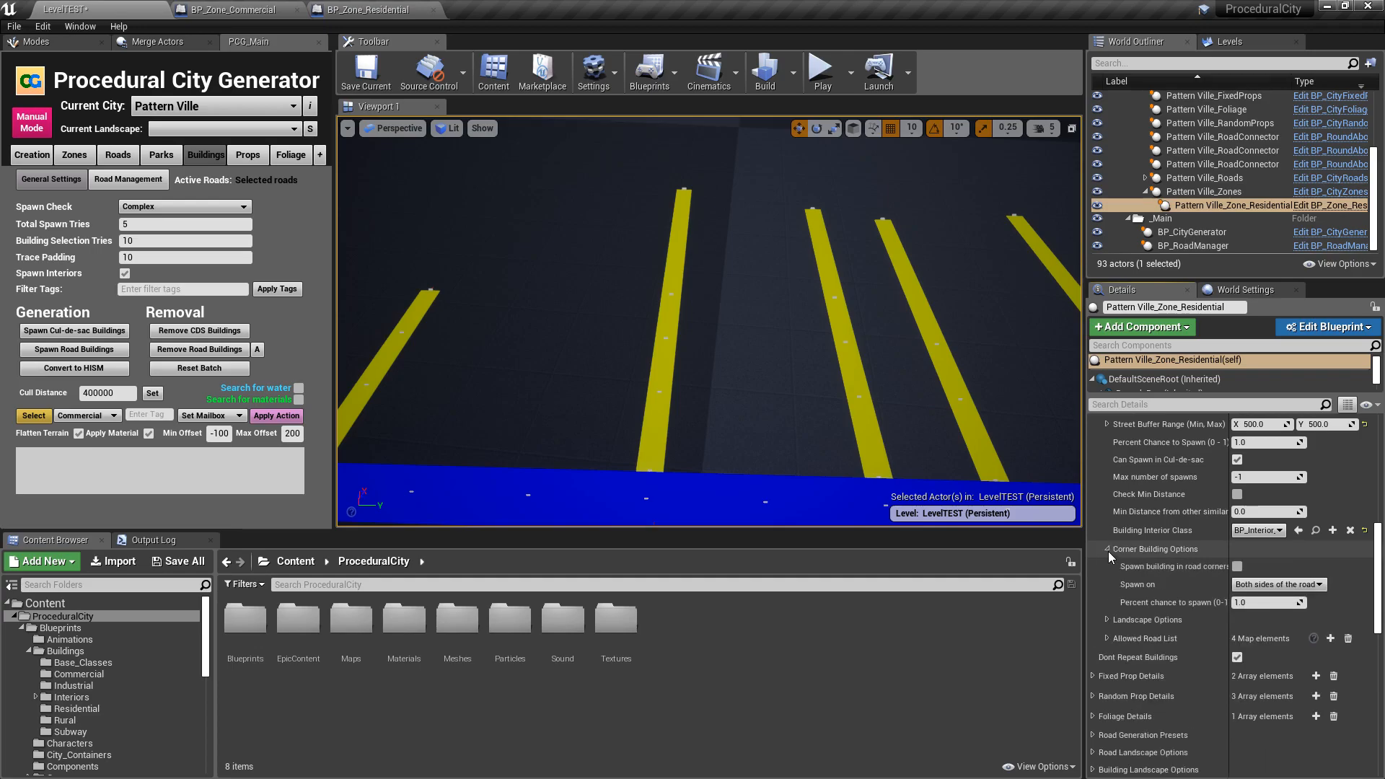
left_click(1238, 567)
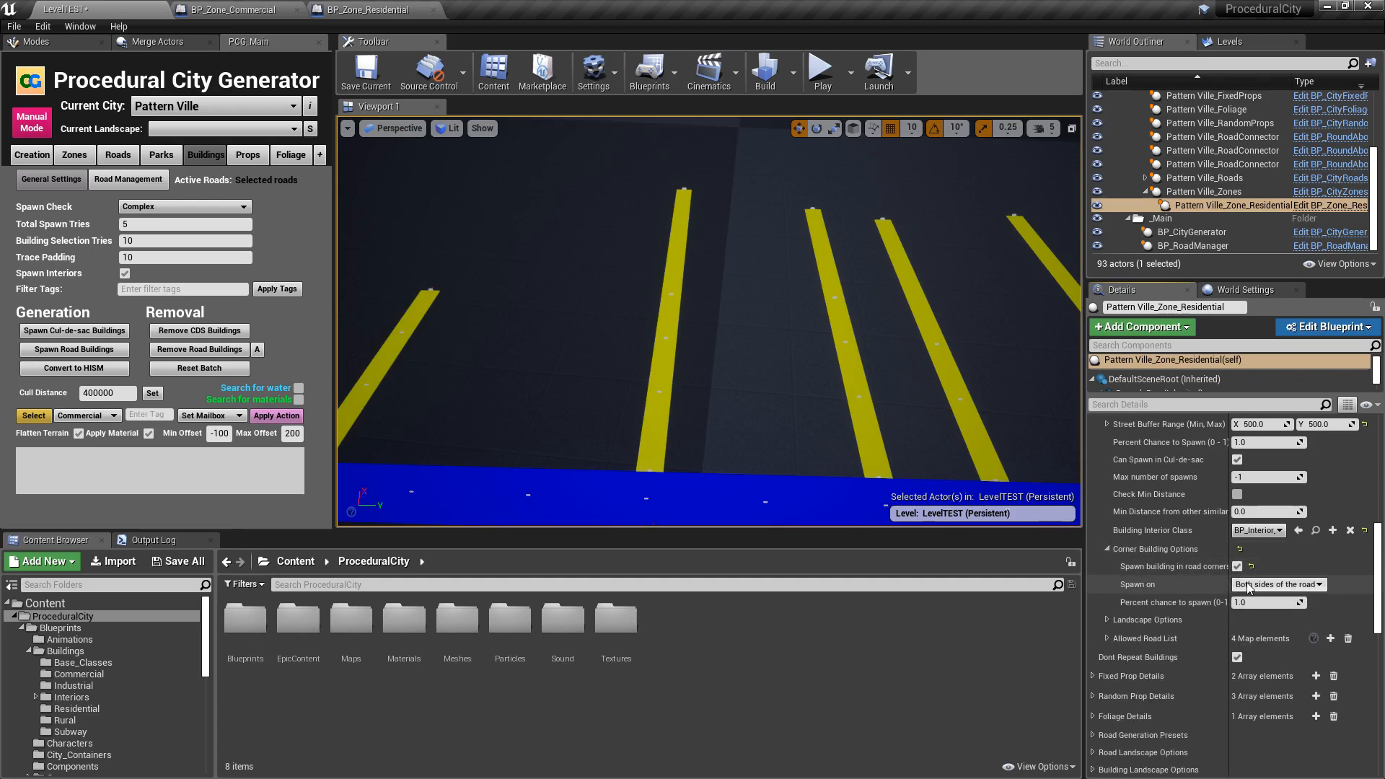
left_click(1252, 585)
left_click(1251, 606)
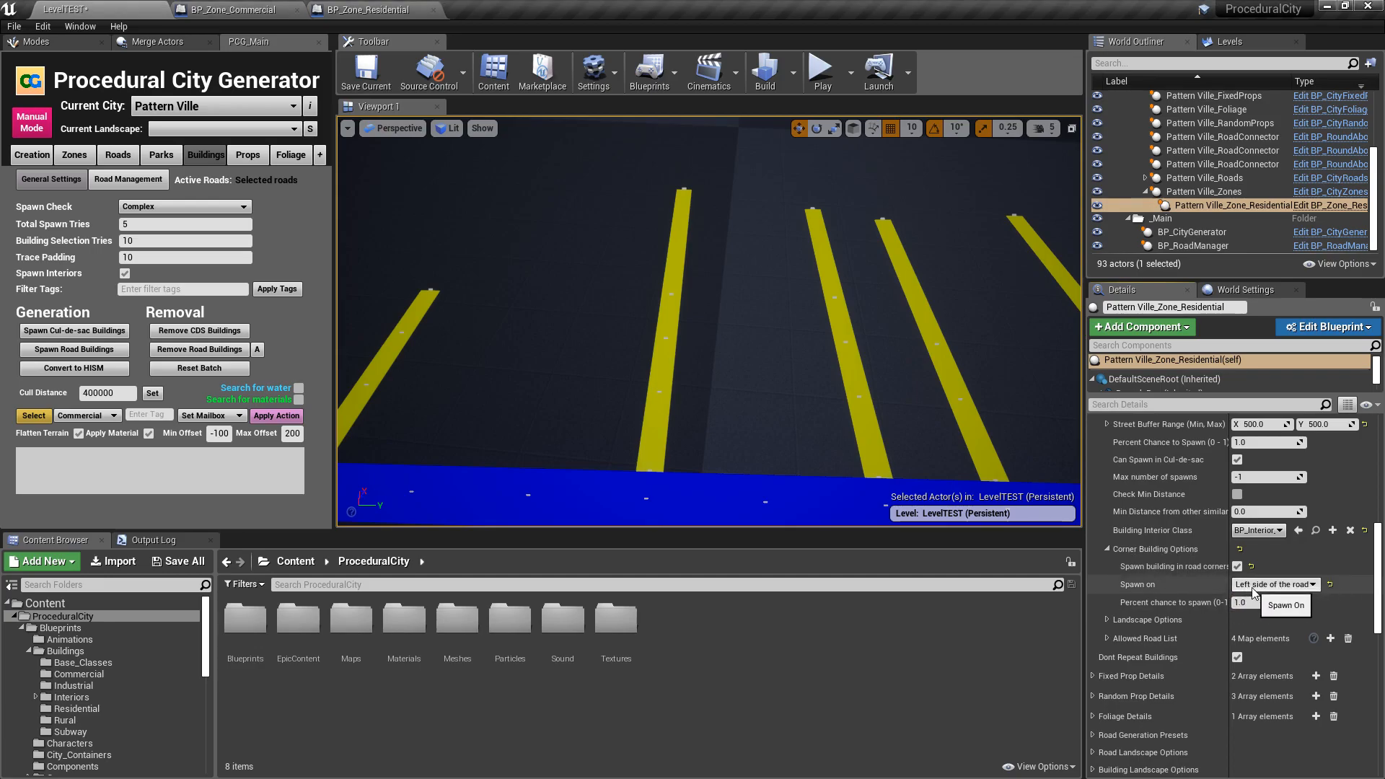
- Categorize the residential zone's buildings and spawn the road buildings
scroll(1184, 577, "down", 10)
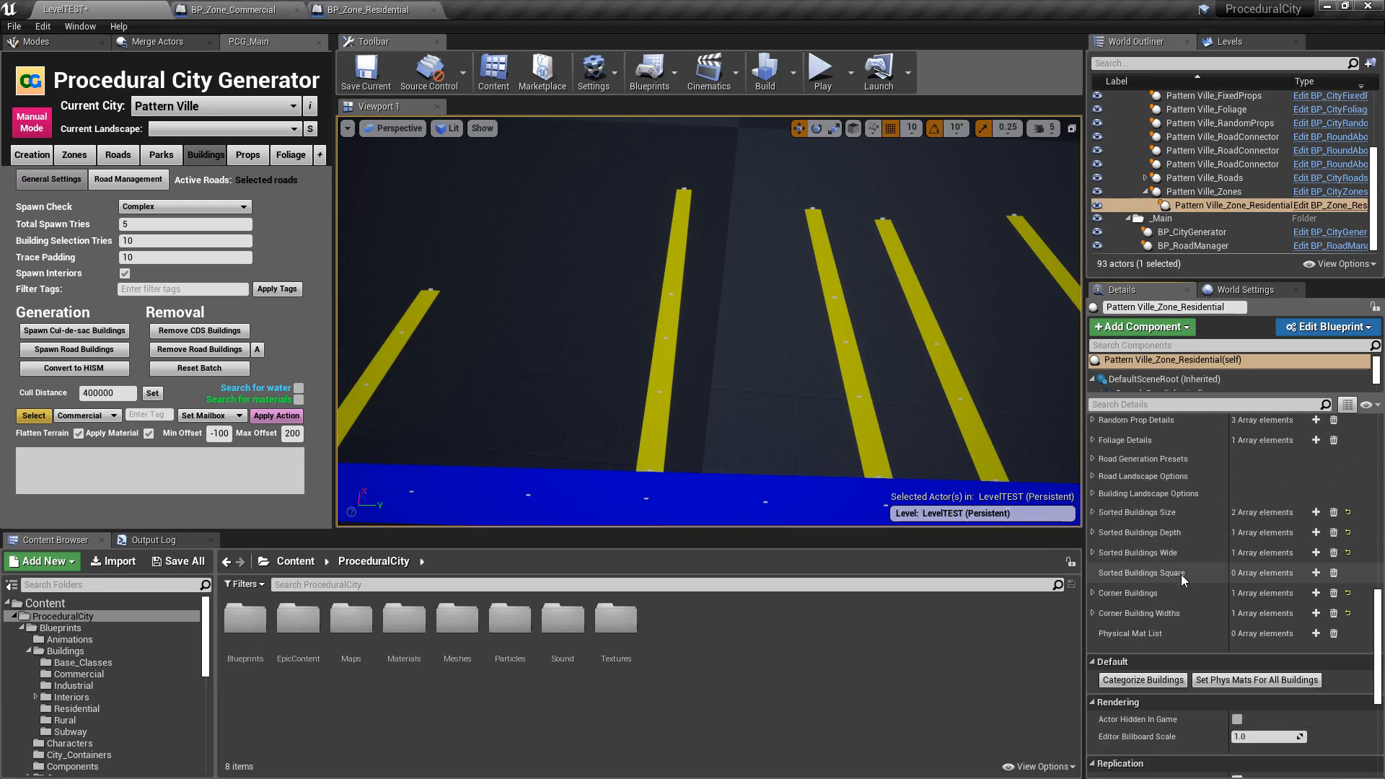
left_click(1149, 565)
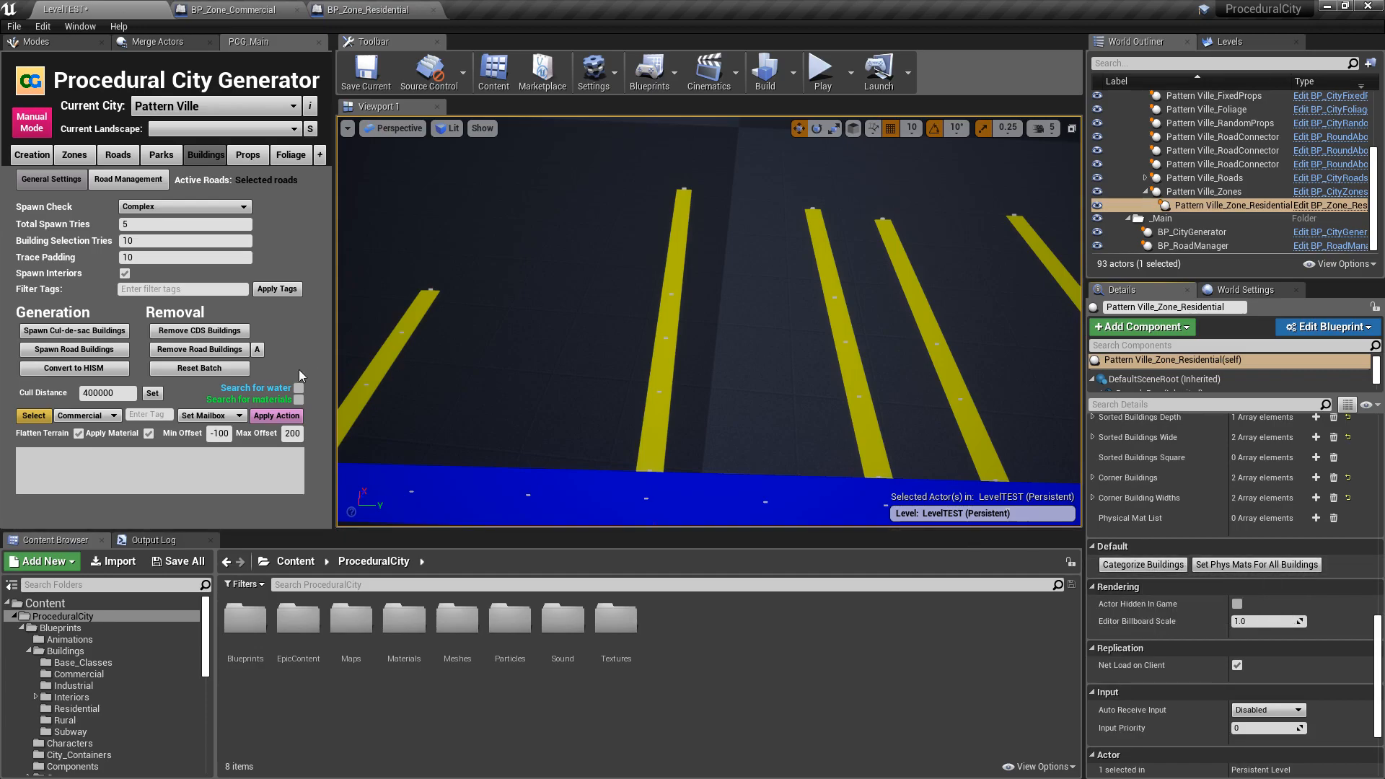
mouse_move(188, 366)
left_click(79, 349)
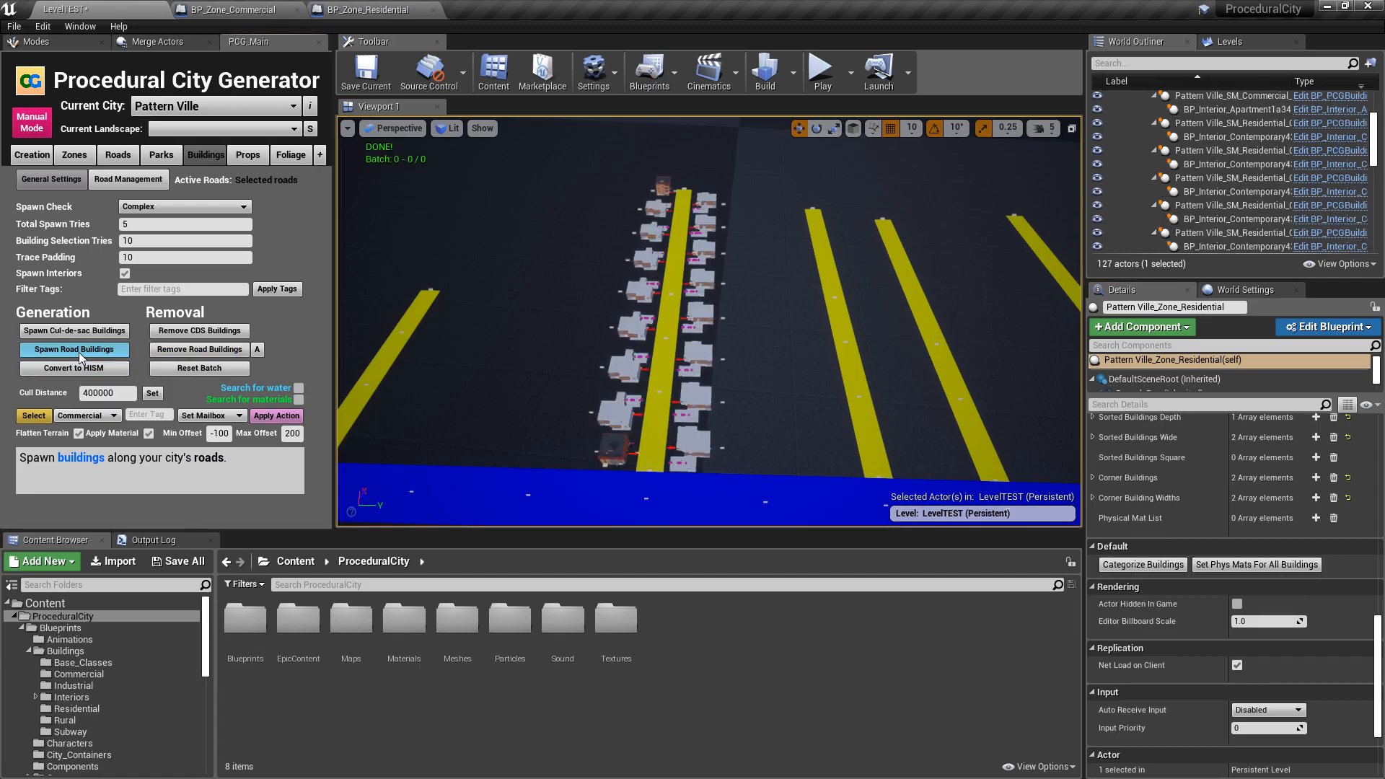
- Examine the spawned apartment building at the road corner up close, with the camera speed set to 3
key("w")
right_click_drag(710, 322, 563, 267)
key("d")
right_click_drag(763, 307, 910, 305)
key("s")
key("a")
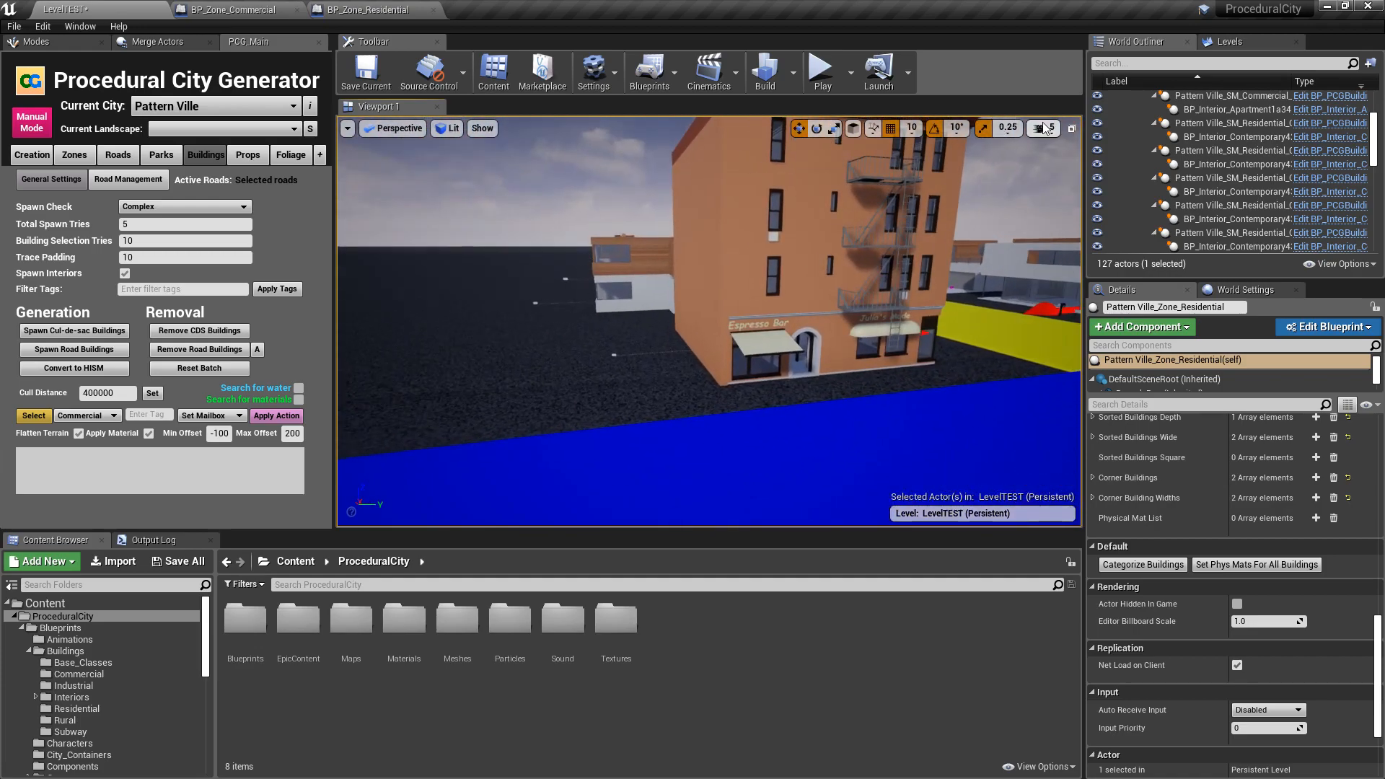
left_click(1043, 129)
right_click_drag(895, 260, 859, 271)
key("w")
key("s")
key("d")
right_click_drag(579, 339, 653, 379)
key("s")
key("a")
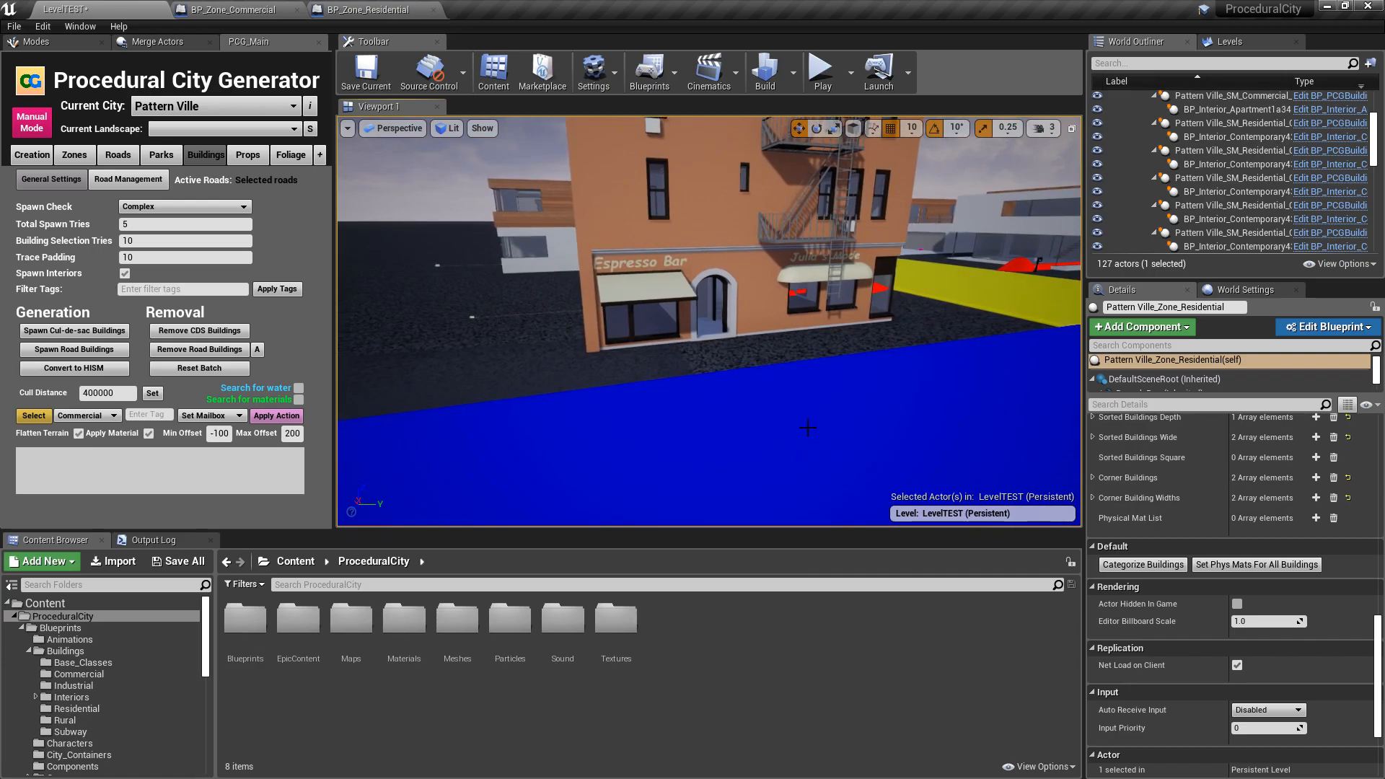
- Examine the corner apartment's storefront sides and how it faces the two intersecting roads
key("s")
key("d")
right_click_drag(811, 450, 684, 433)
key("w")
key("a")
key("w")
key("w")
key("s")
key("d")
key("s")
key("w")
key("s")
key("s")
key("e")
right_click_drag(401, 425, 308, 471)
key("w")
key("d")
key("s")
right_click_drag(703, 351, 920, 388)
key("e")
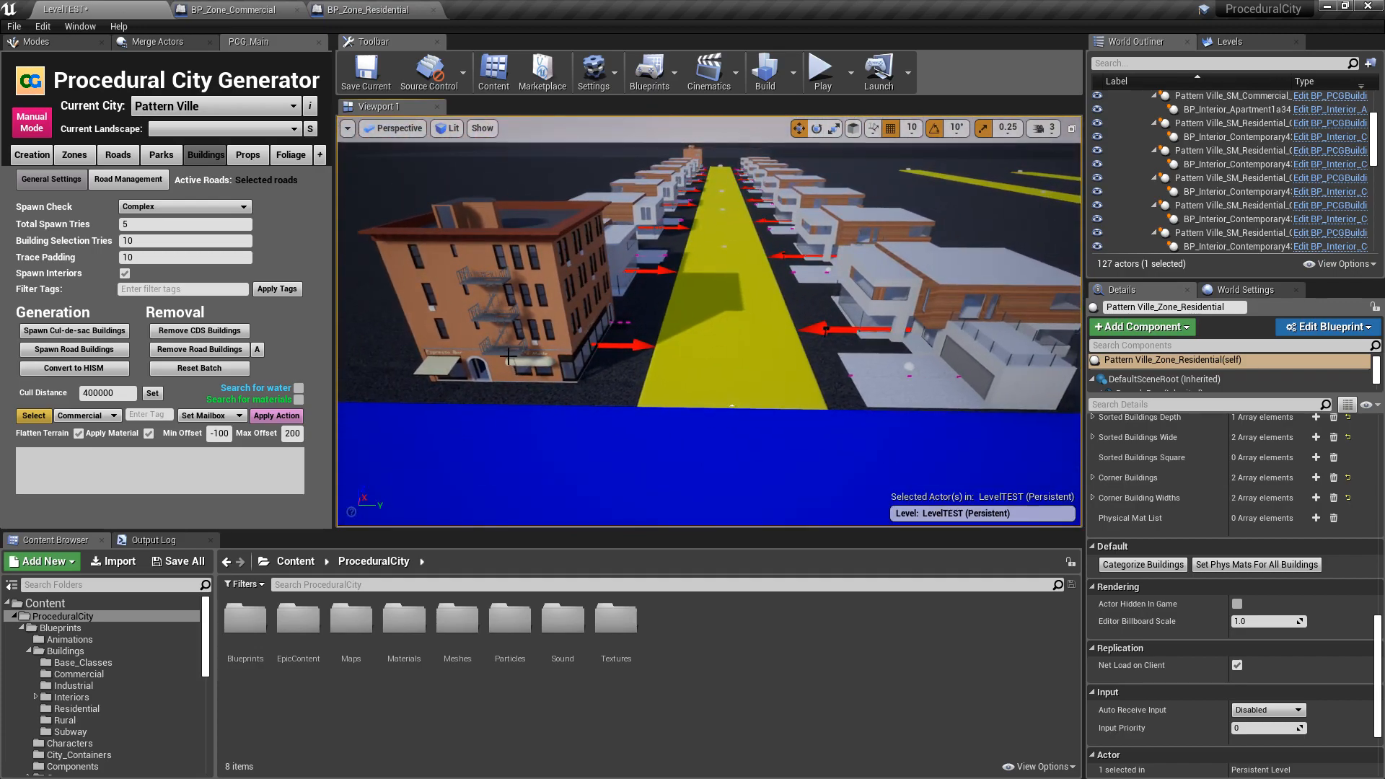
- Examine the building rows on both sides of the road from above, comparing the corner spots
mouse_move(658, 374)
right_mouse_down()
mouse_move(647, 390)
mouse_move(647, 376)
mouse_move(663, 398)
right_mouse_up()
key("w")
key("e")
key("s")
key("e")
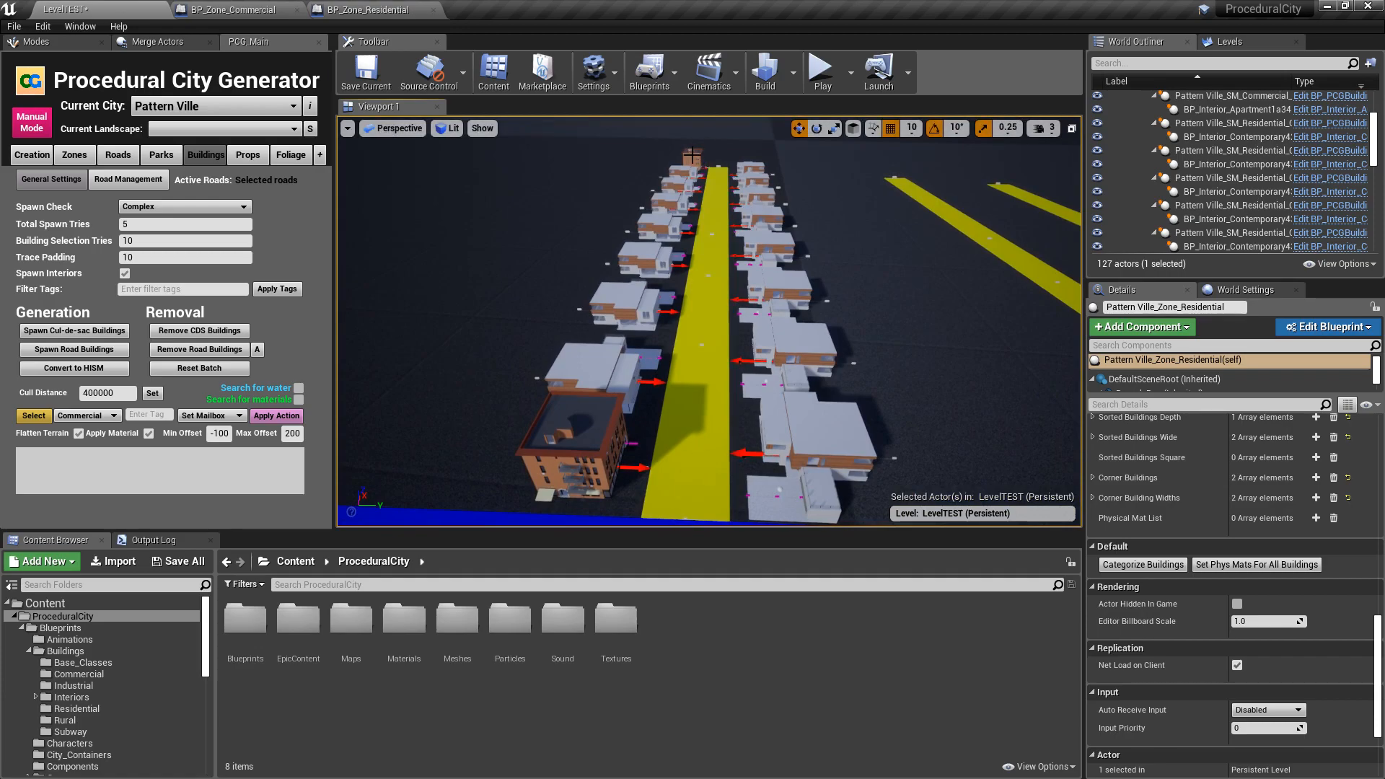
right_click_drag(575, 464, 578, 420)
key("q")
key("q")
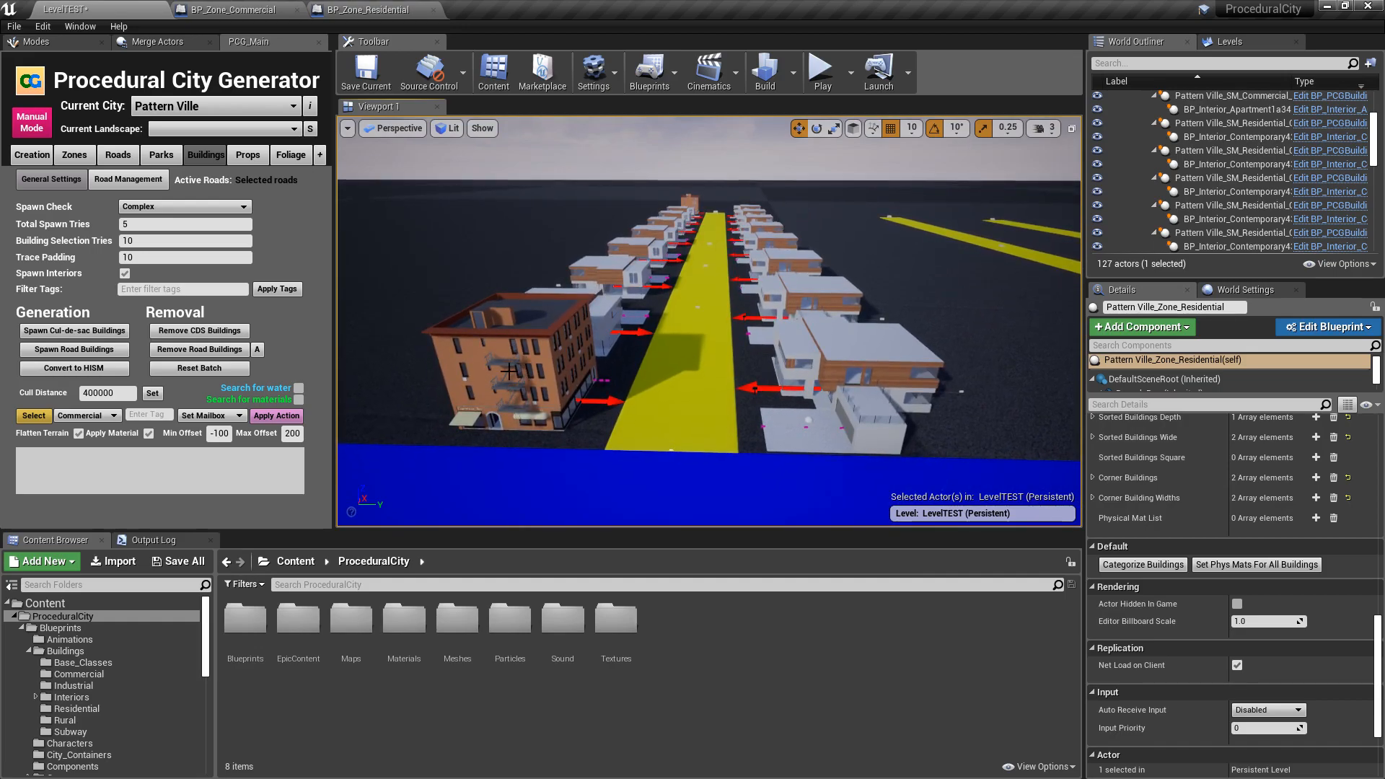
- Select the corner apartment to examine its orientation and placement on the left side of the road, and clear the selection
left_click(472, 352)
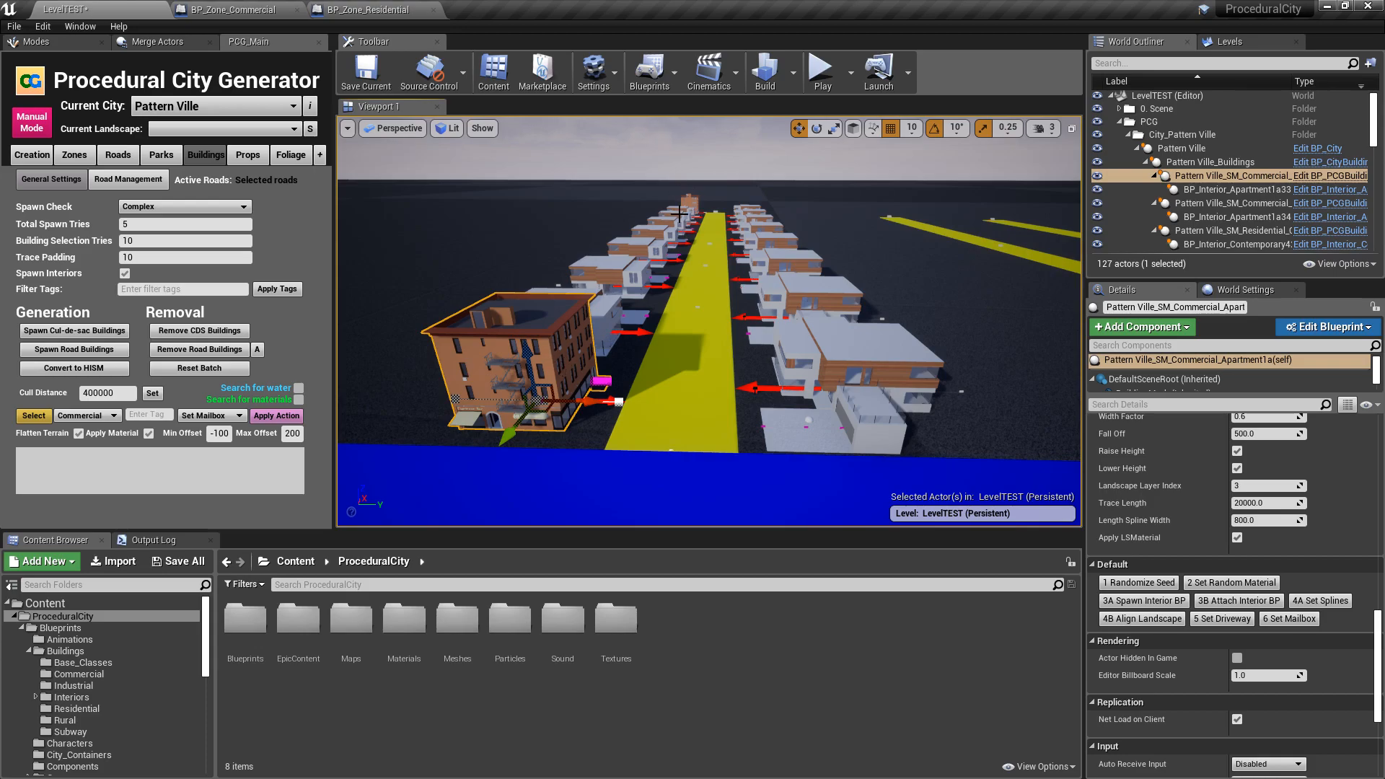
right_click_drag(659, 370, 691, 348)
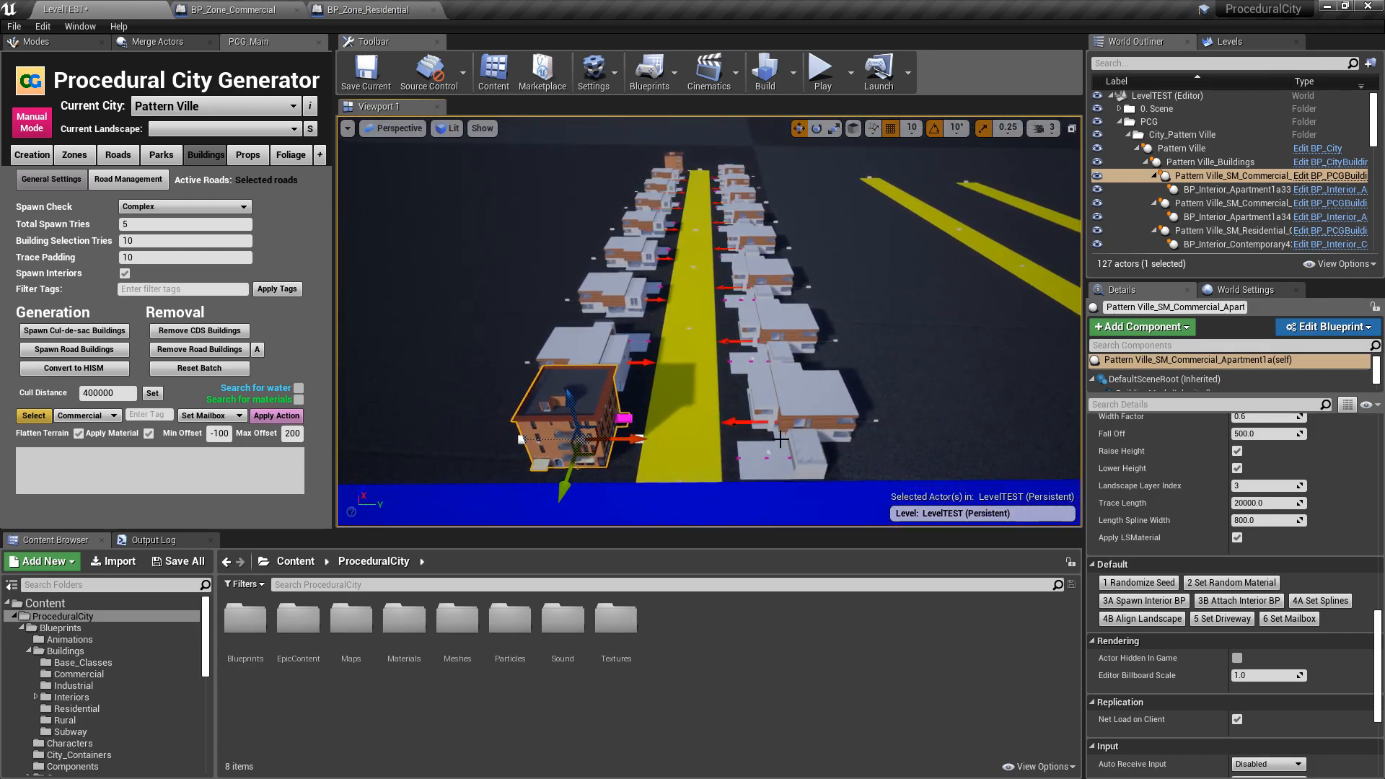
right_click_drag(761, 423, 759, 415)
key("Escape")
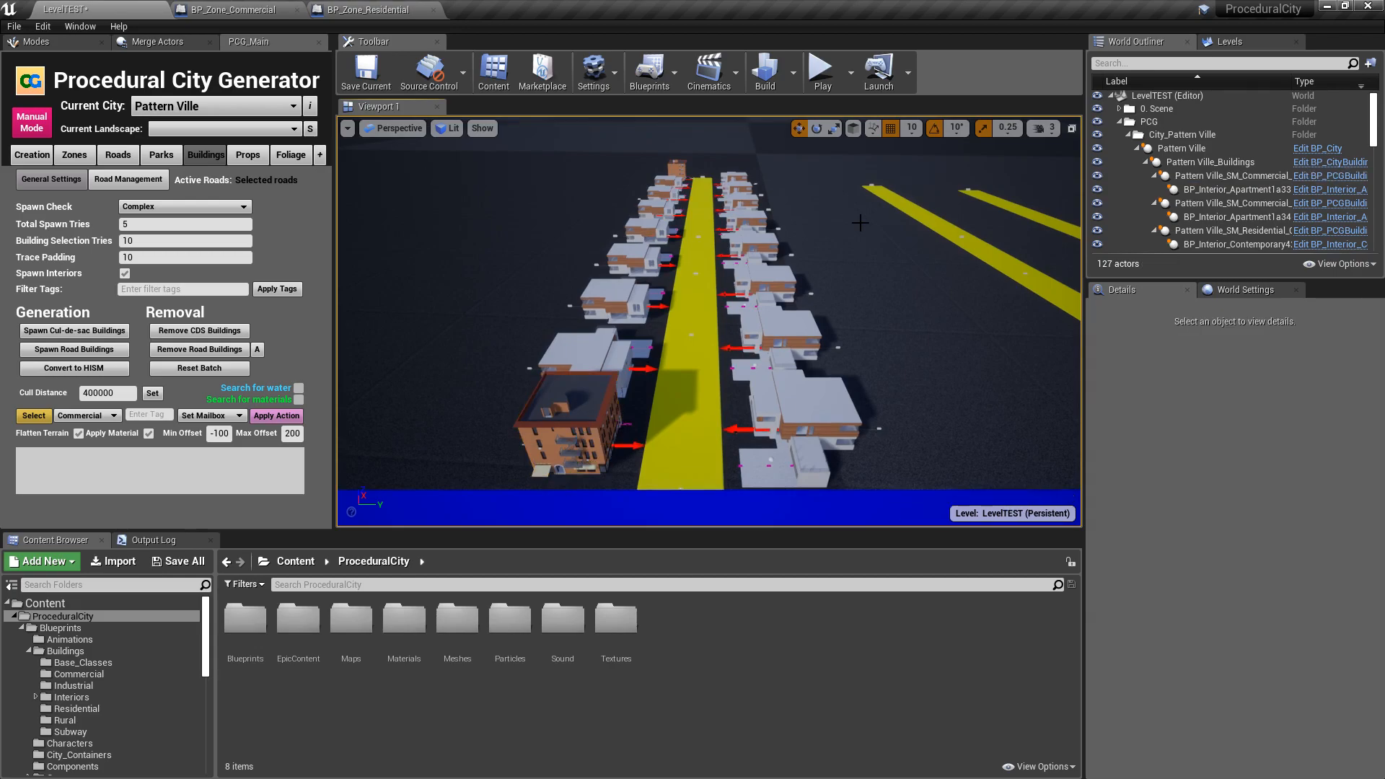
left_click(552, 391)
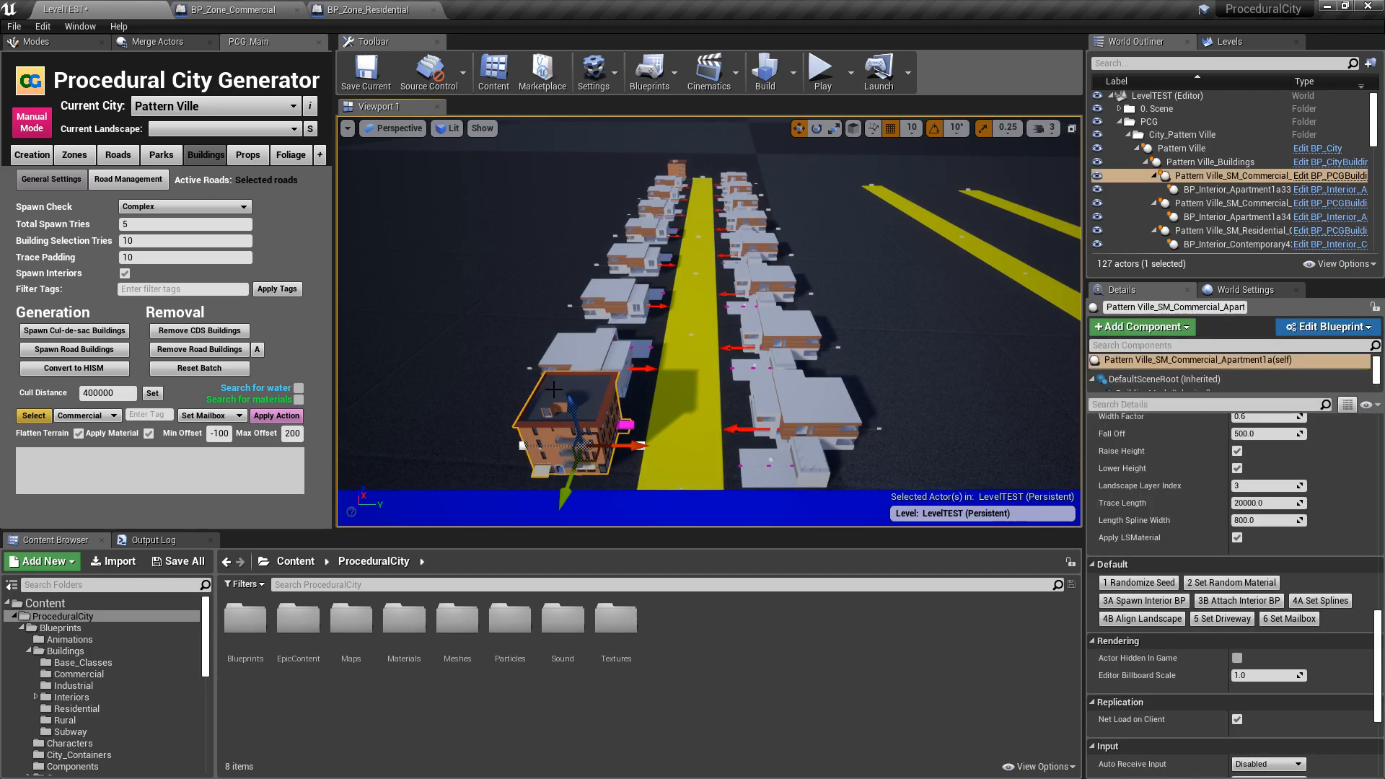
key("f")
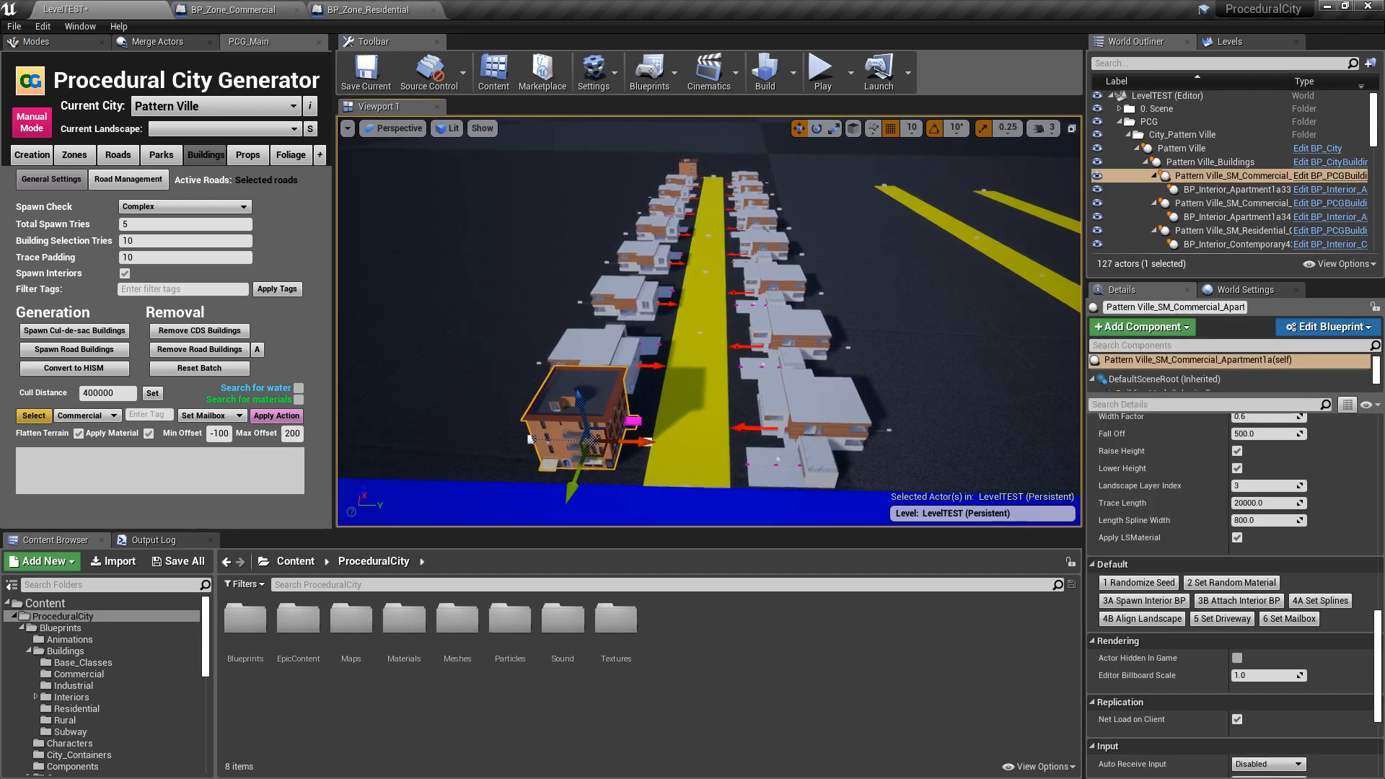
mouse_move(376, 487)
right_mouse_down()
mouse_move(414, 468)
mouse_move(355, 491)
mouse_move(382, 485)
right_mouse_up()
right_click_drag(848, 380, 888, 367)
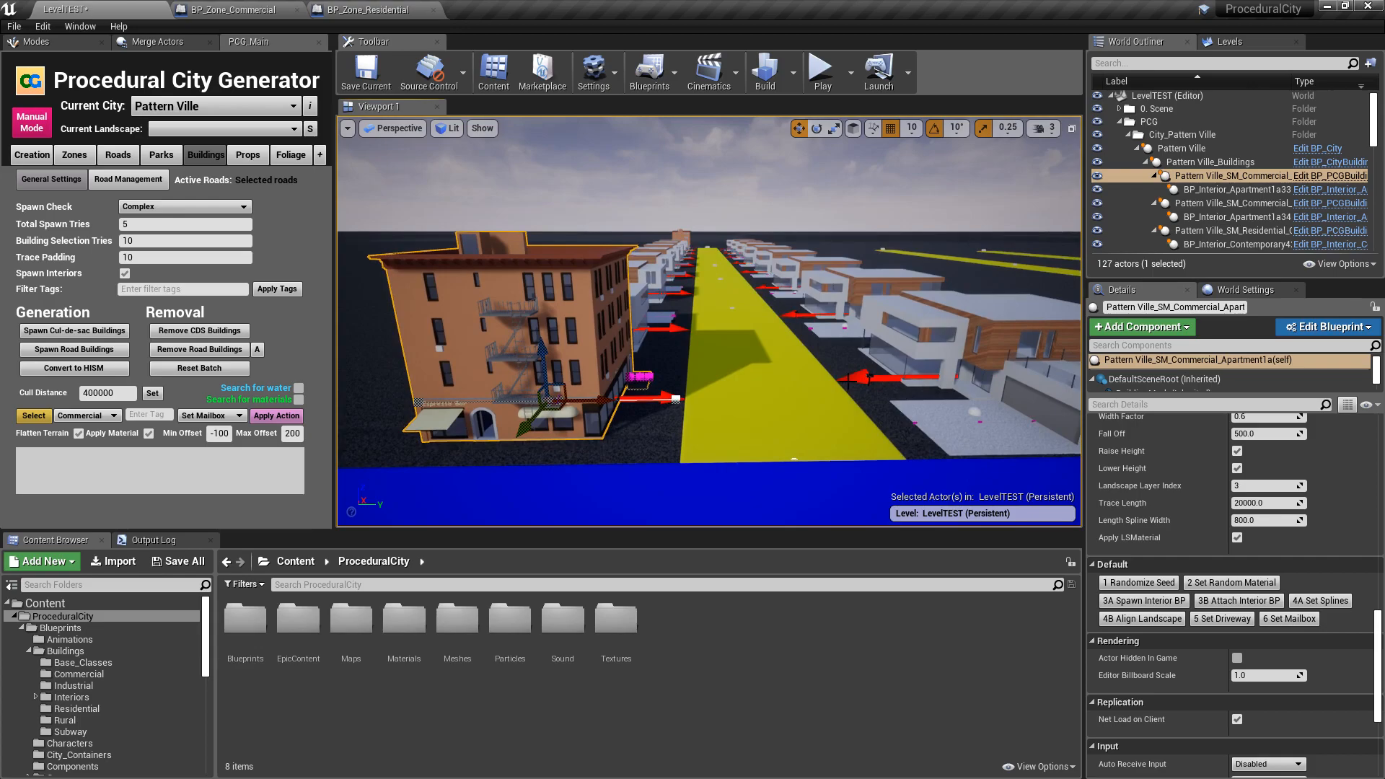
key("Escape")
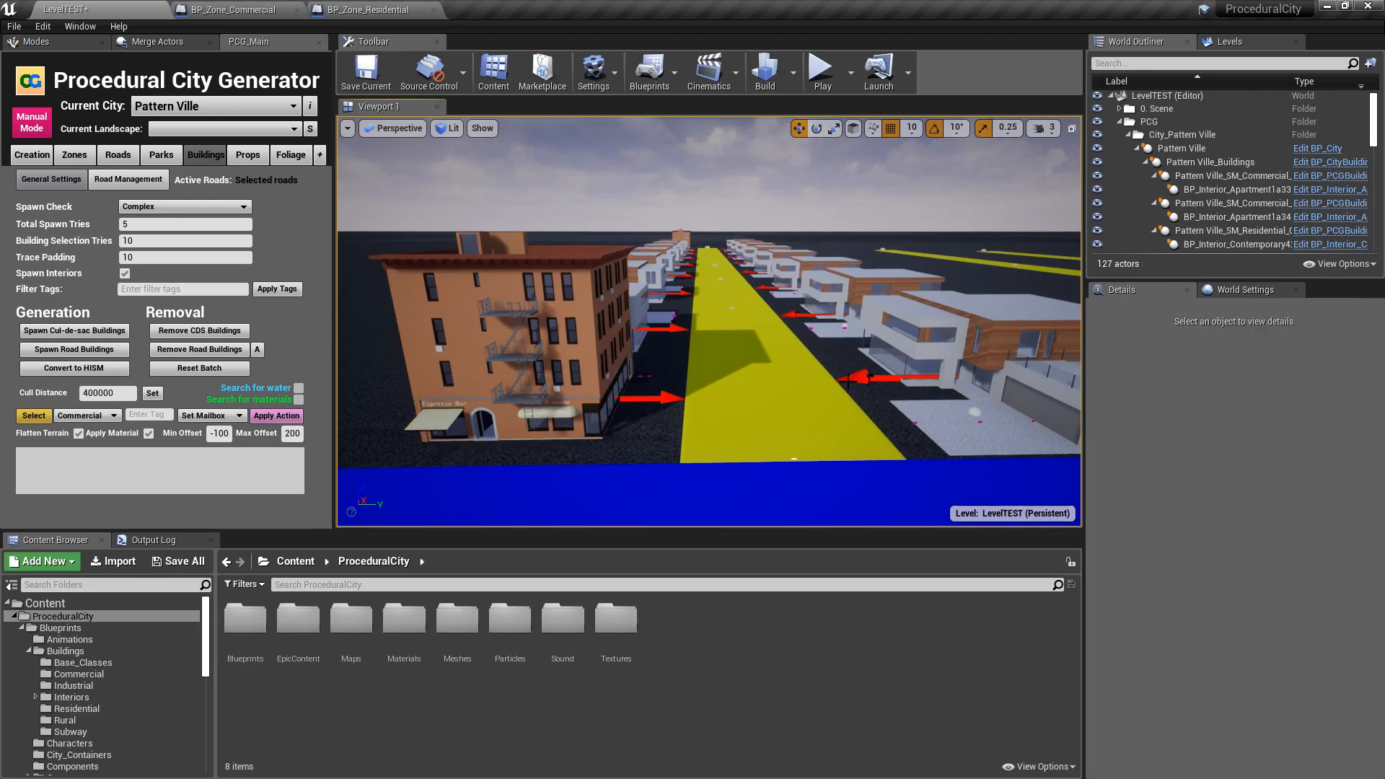